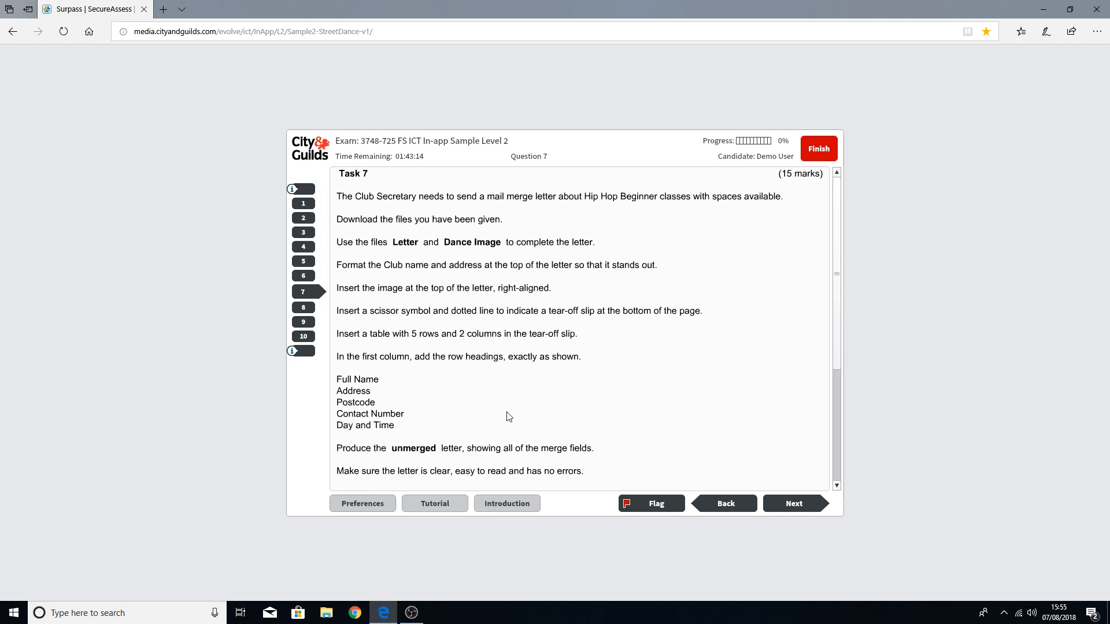
# Step: Read the remaining Task 7 instructions, and open the sample 2 mock folder on the desktop
pyautogui.scroll(-3, 507, 414)
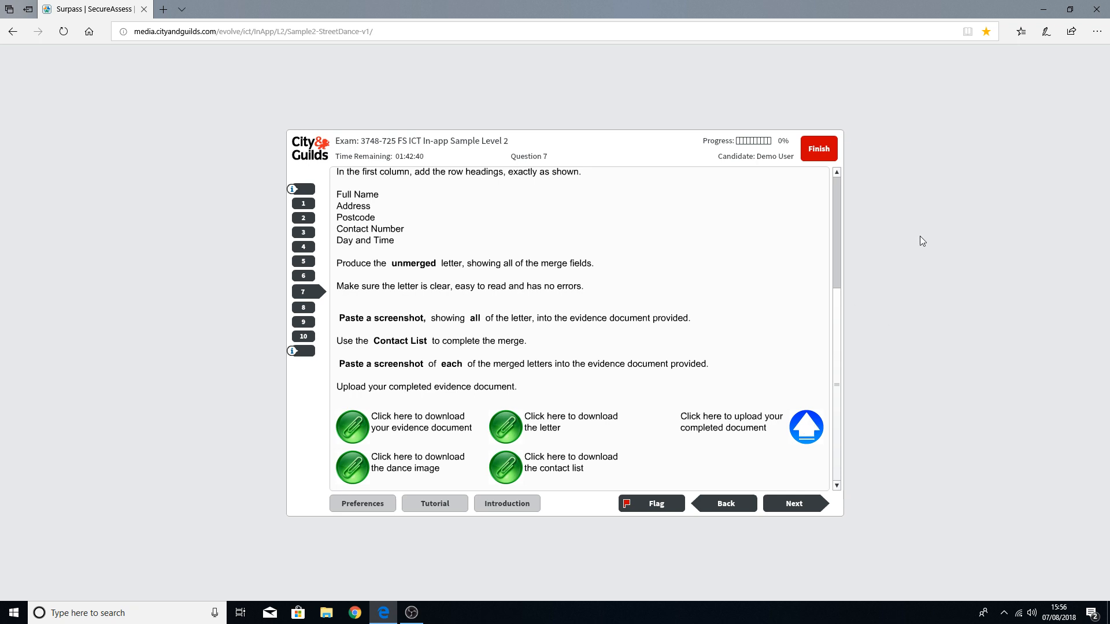
pyautogui.click(1044, 10)
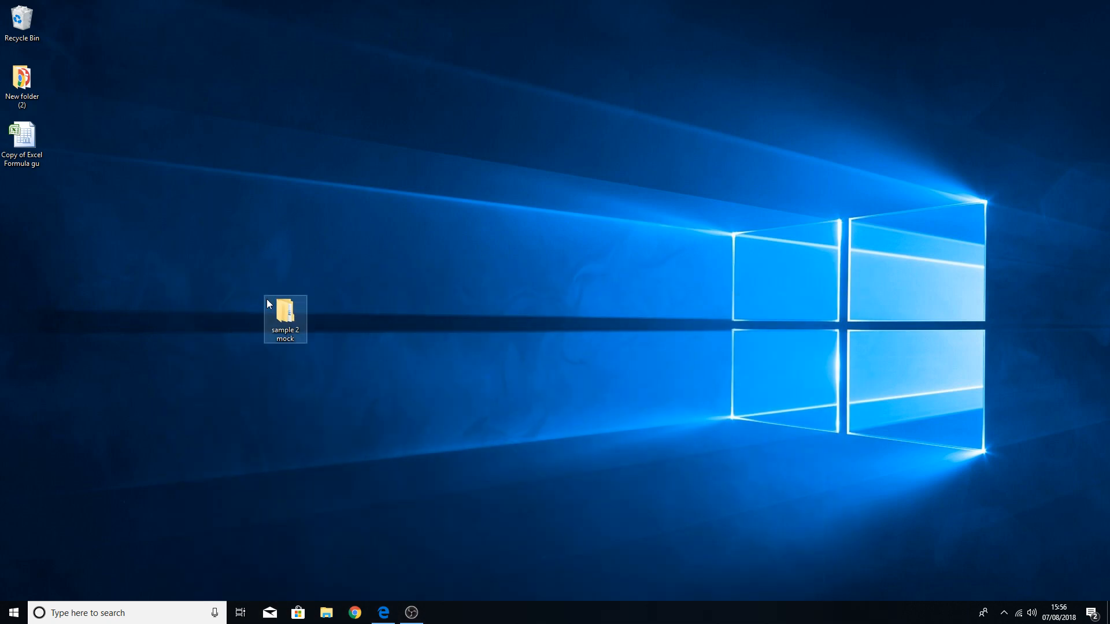
pyautogui.rightClick(367, 307)
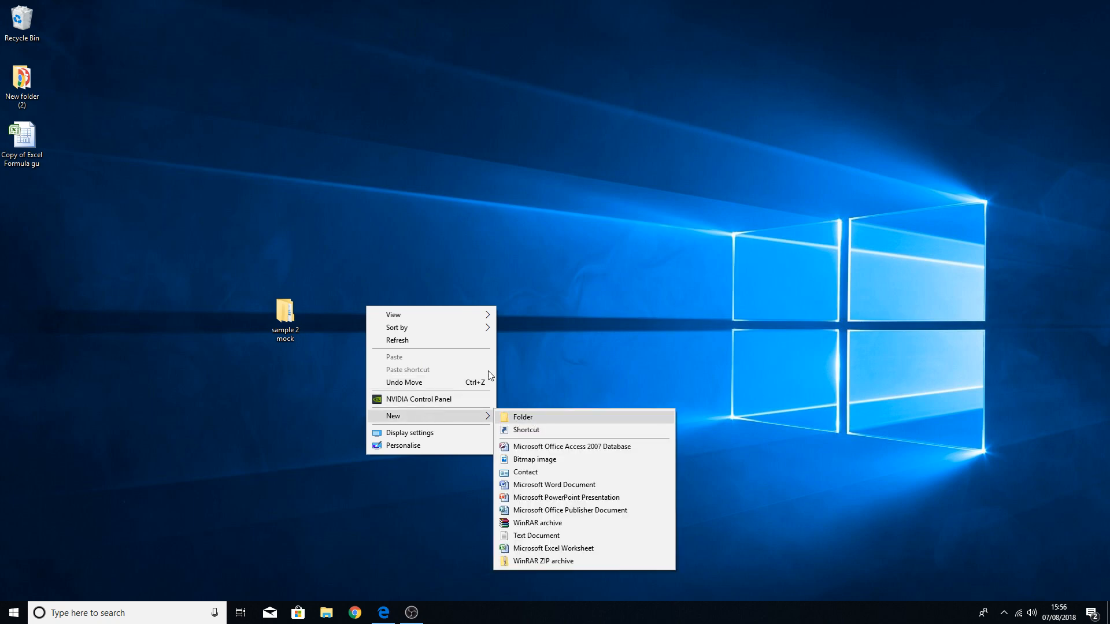
pyautogui.click(366, 229)
pyautogui.doubleClick(285, 312)
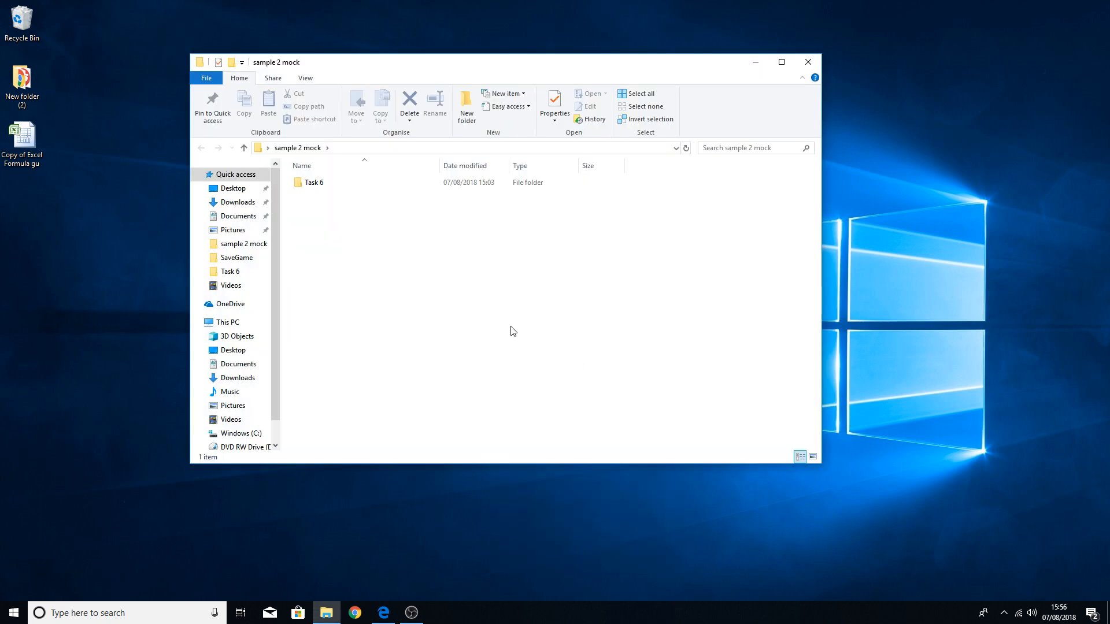
# Step: Create a new folder named Task 7 inside the sample 2 mock folder
pyautogui.rightClick(345, 231)
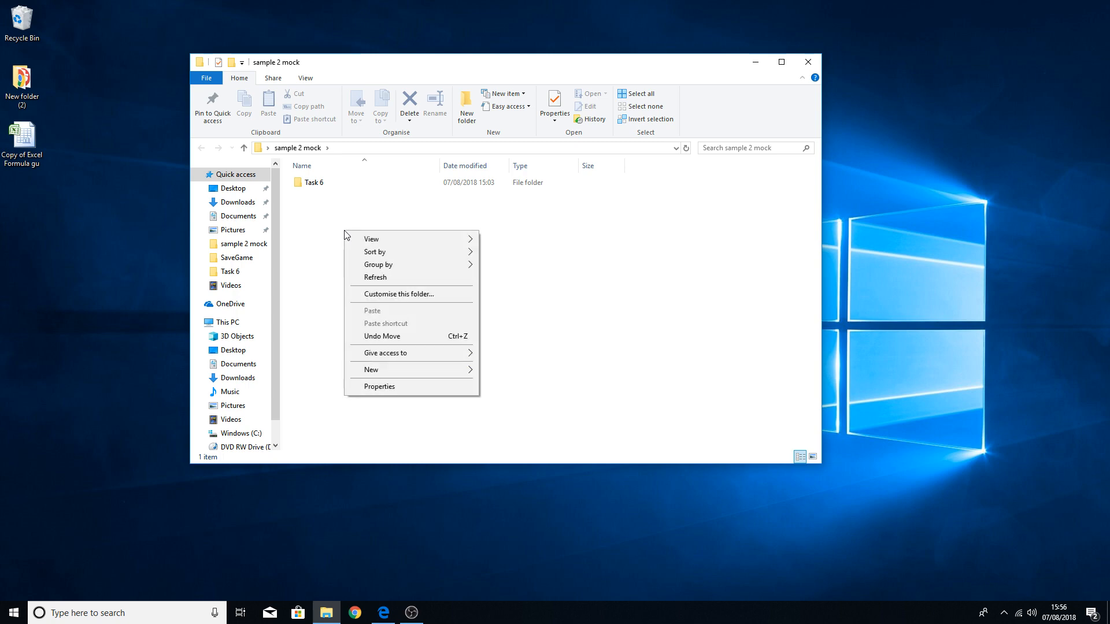
pyautogui.moveTo(403, 369)
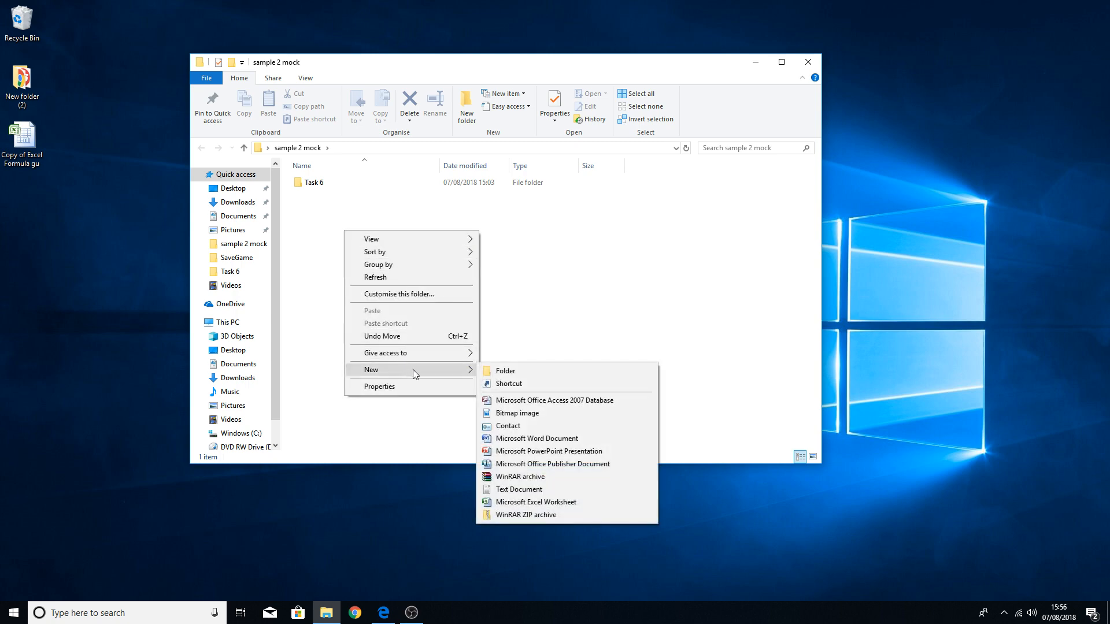
pyautogui.click(536, 370)
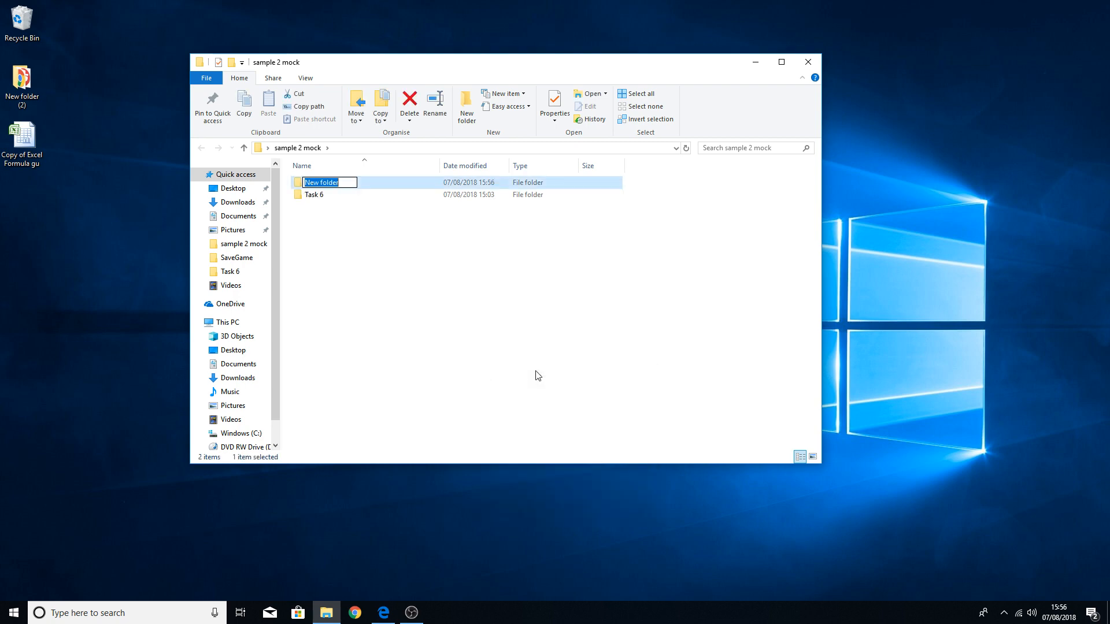
pyautogui.write('Tak')
pyautogui.press('BackSpace')
pyautogui.write('k')
pyautogui.press('BackSpace')
pyautogui.write('sk 7')
pyautogui.press('Return')
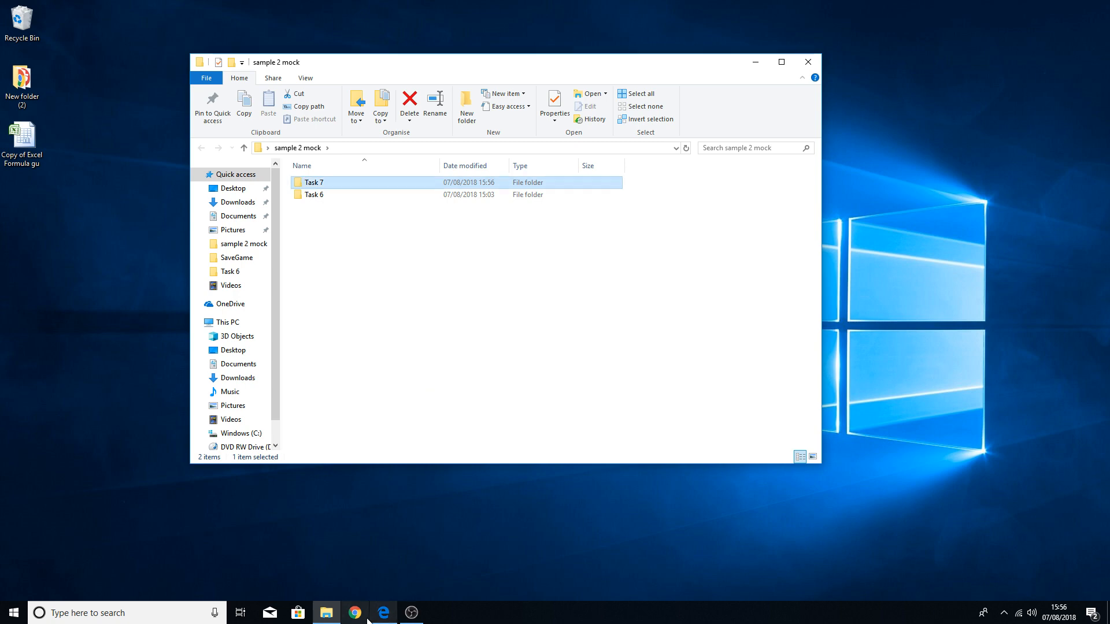
# Step: Return to the exam page in Edge and download the evidence document into the Task 7 folder as "Task 7 evidence document"
pyautogui.click(390, 617)
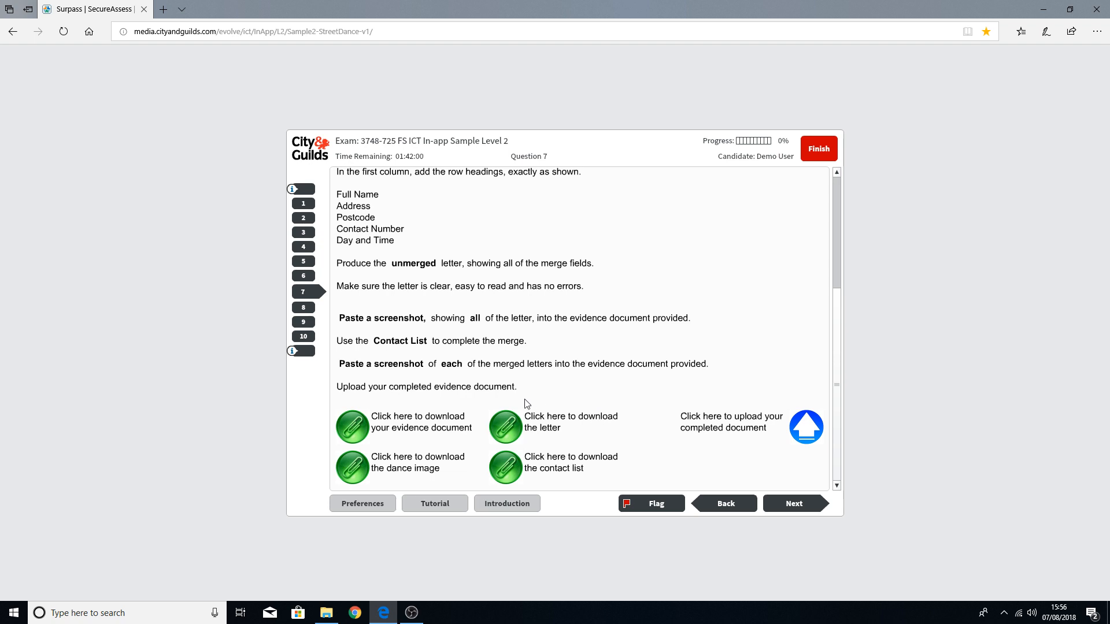
pyautogui.click(344, 431)
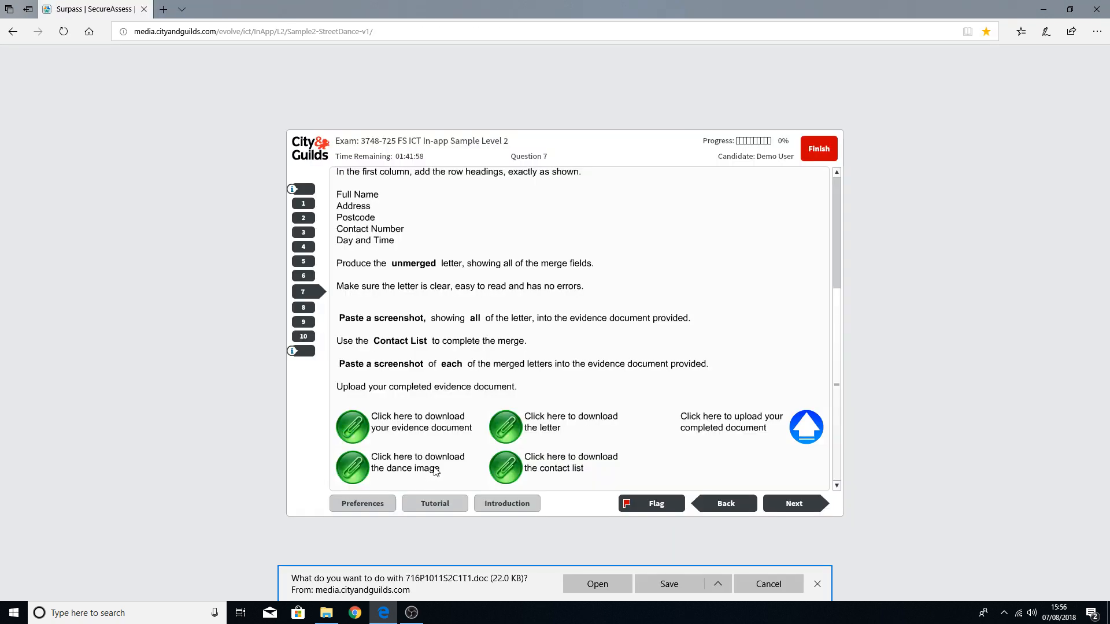
pyautogui.click(719, 585)
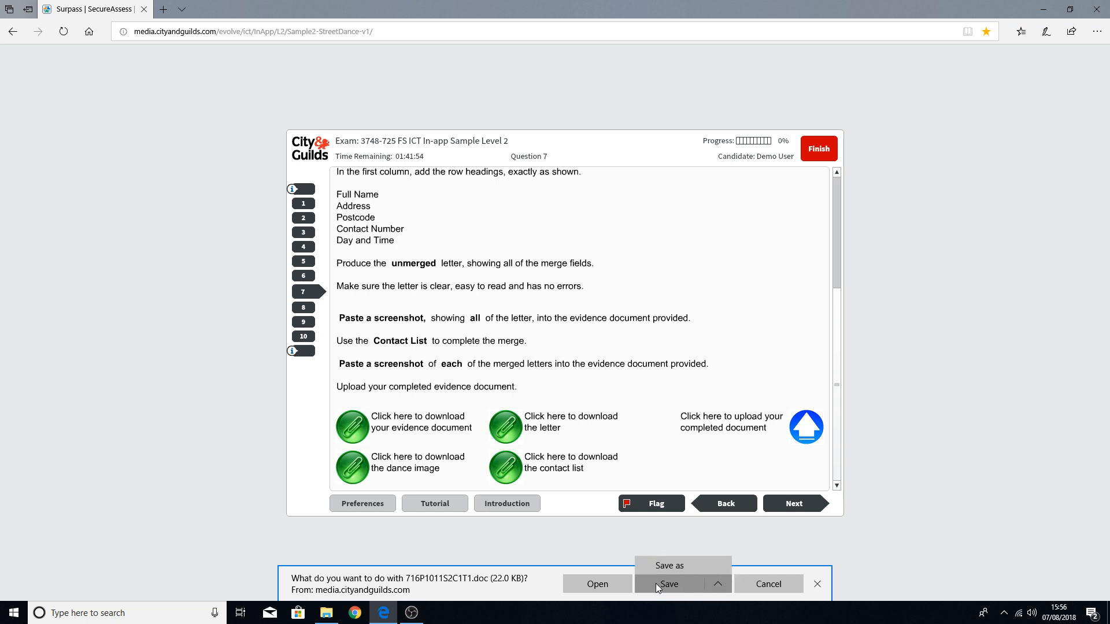
pyautogui.click(683, 566)
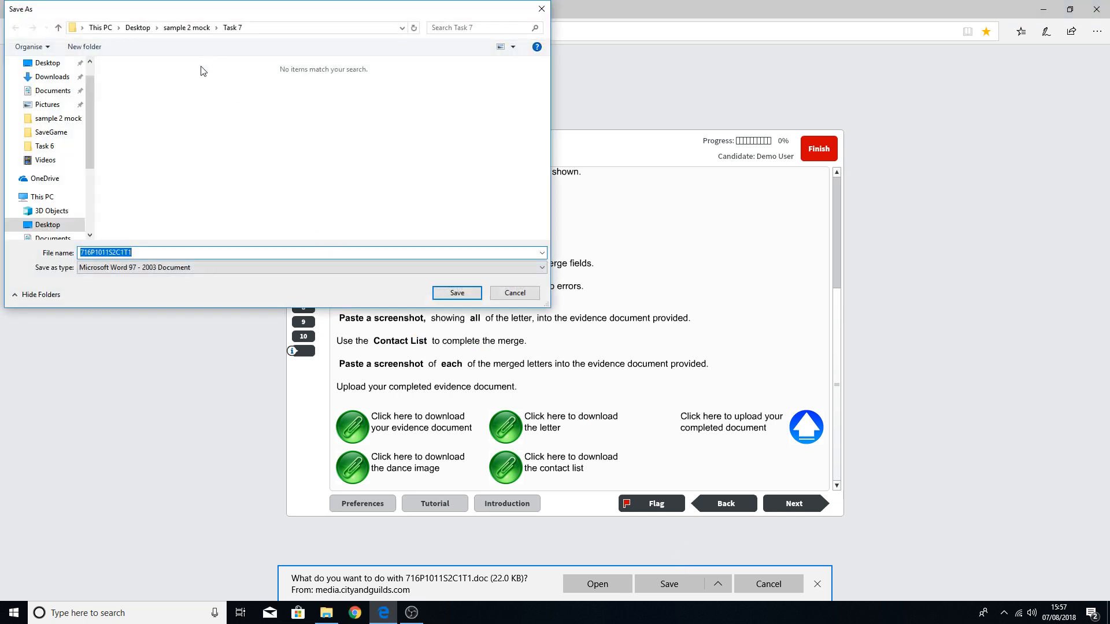
pyautogui.click(181, 31)
pyautogui.click(138, 96)
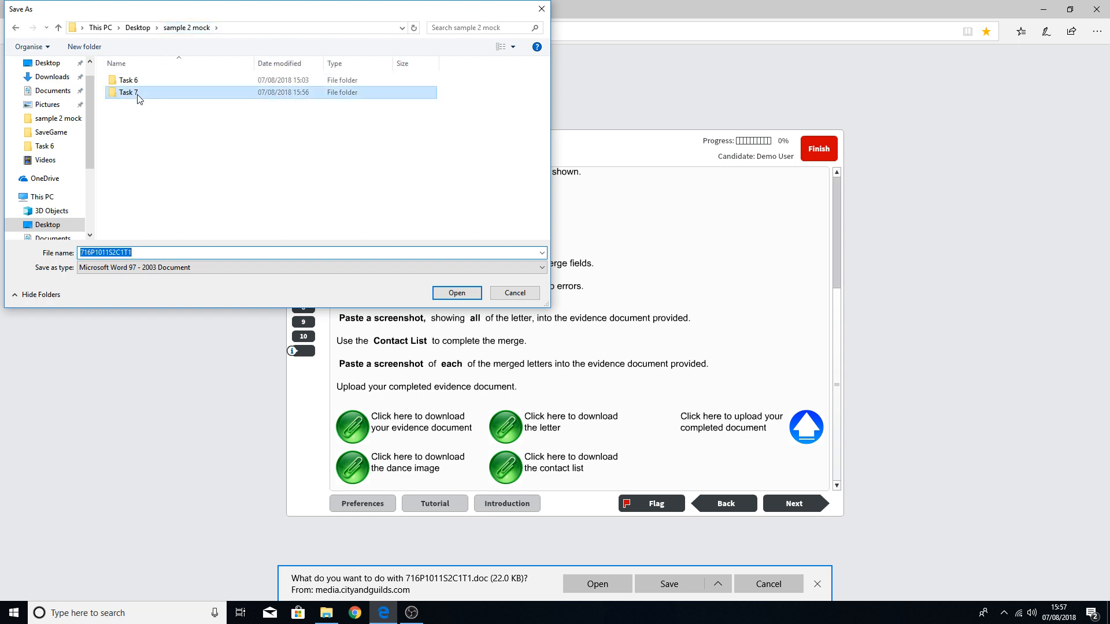
pyautogui.doubleClick(139, 96)
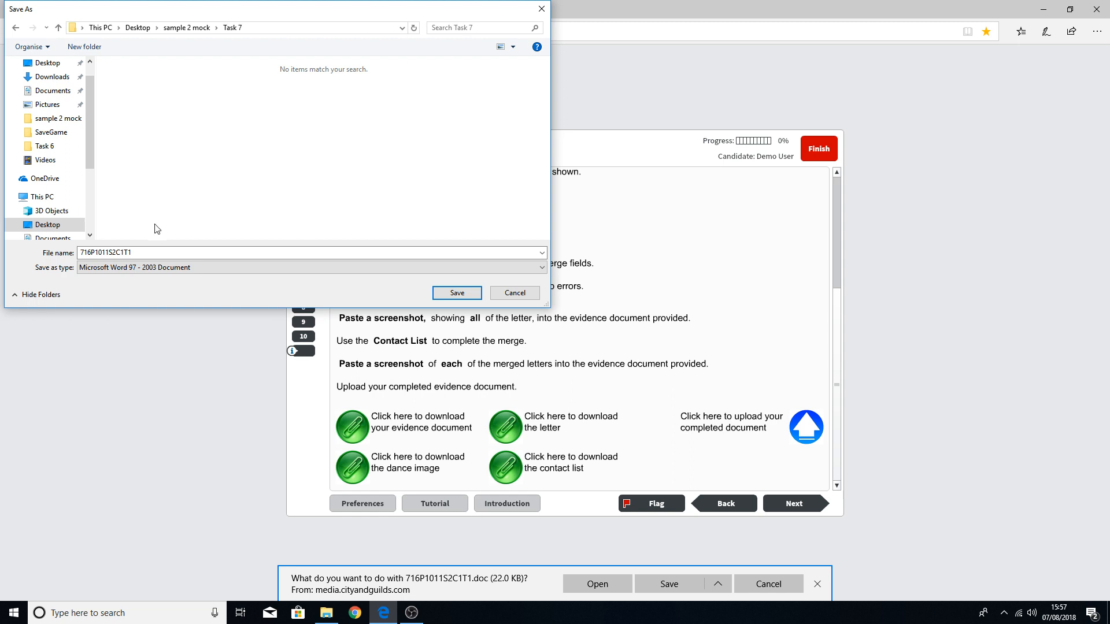
pyautogui.doubleClick(149, 253)
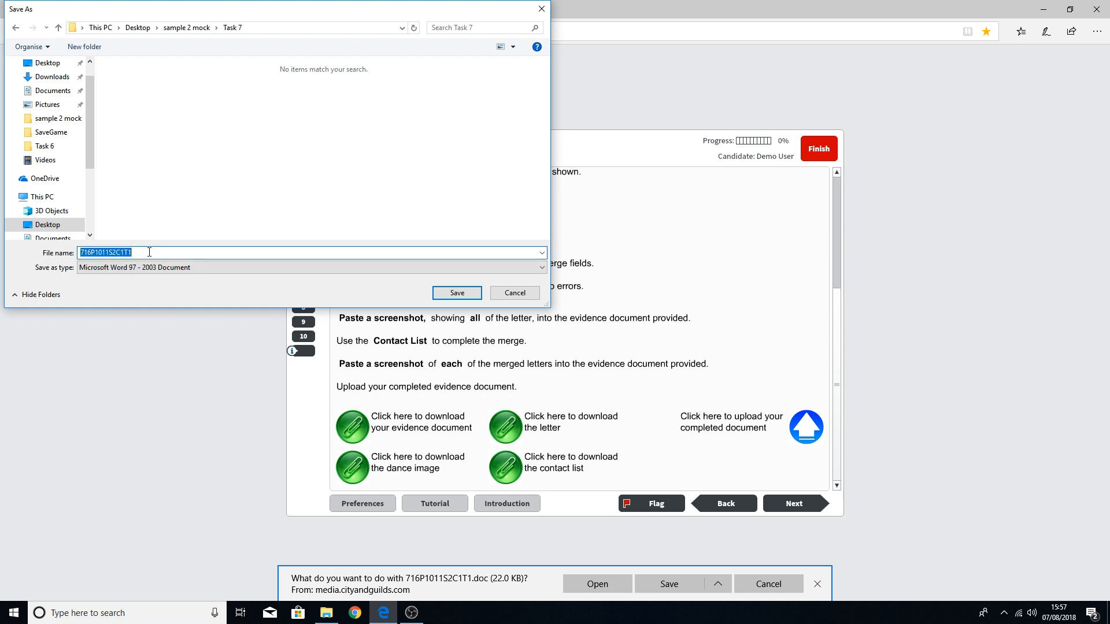
pyautogui.write('Task 7 evidence document')
pyautogui.press('Return')
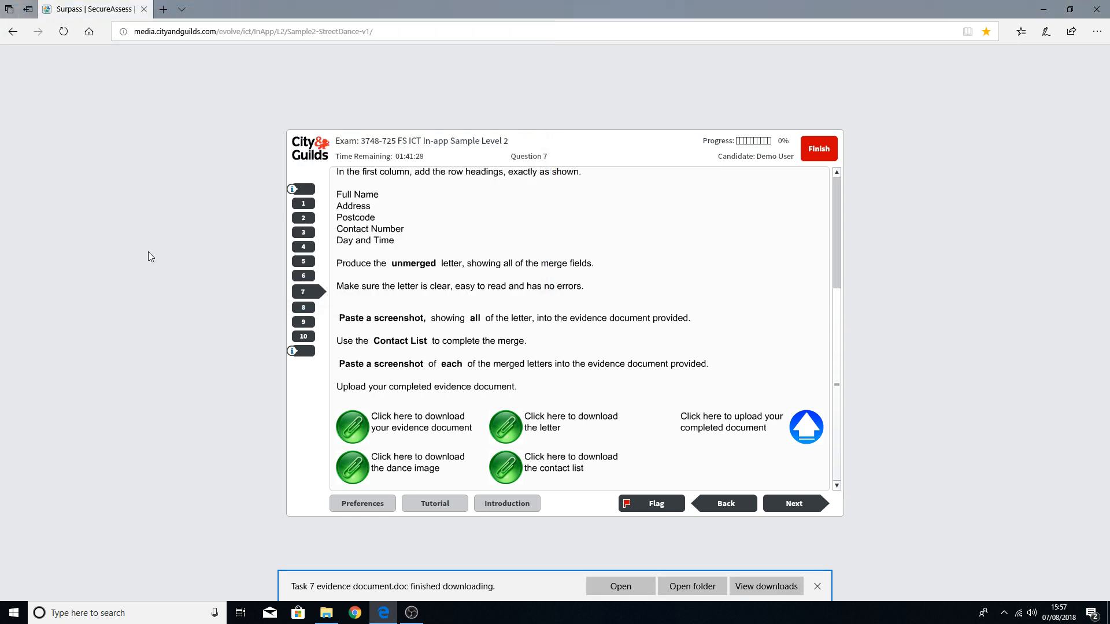
pyautogui.click(818, 587)
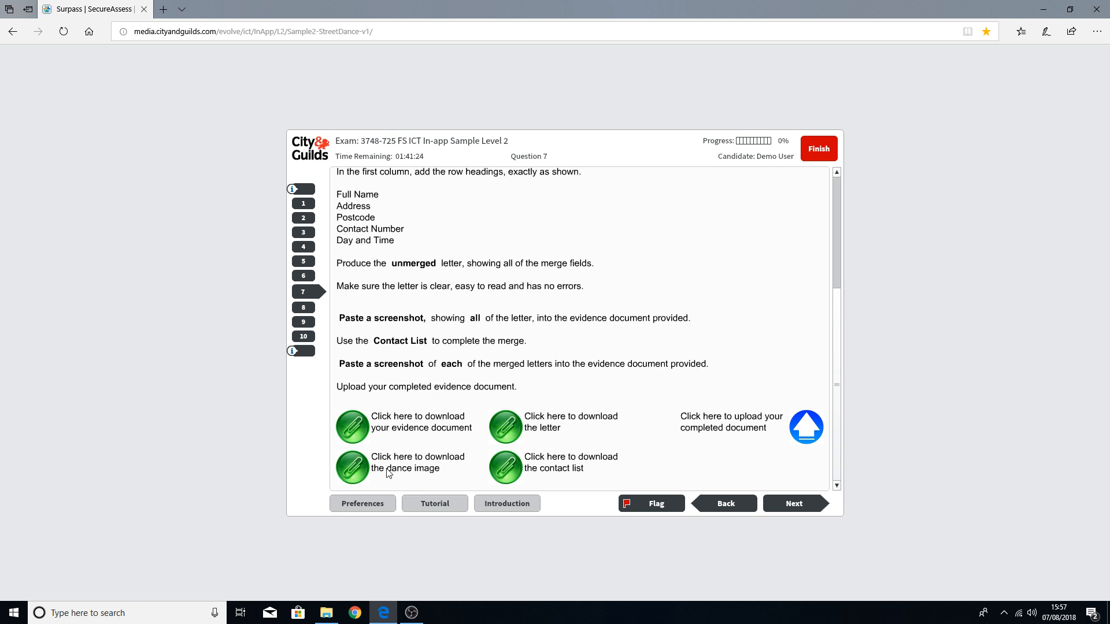
# Step: Open the dance image from the exam page, save it as "photo" in the Task 7 folder, and close the image
pyautogui.click(353, 469)
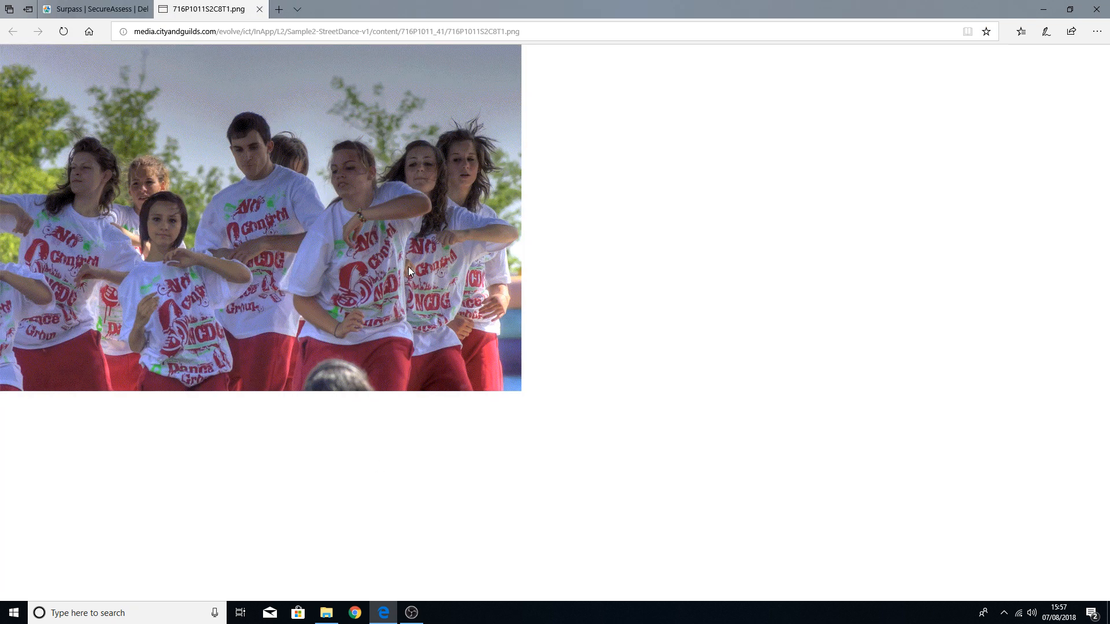
pyautogui.rightClick(250, 187)
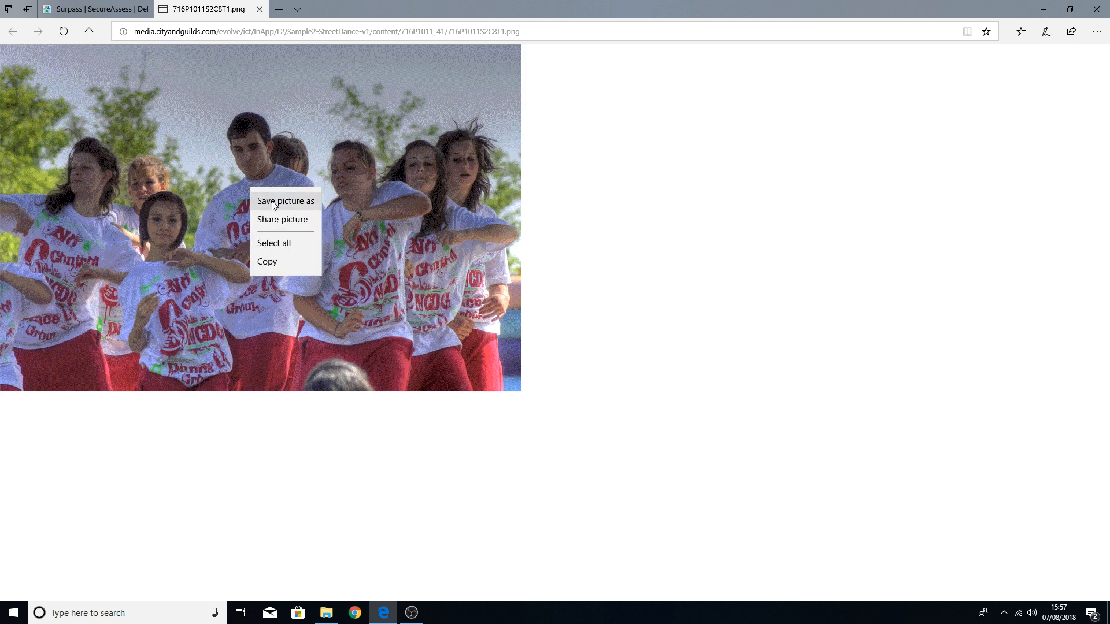
pyautogui.click(274, 202)
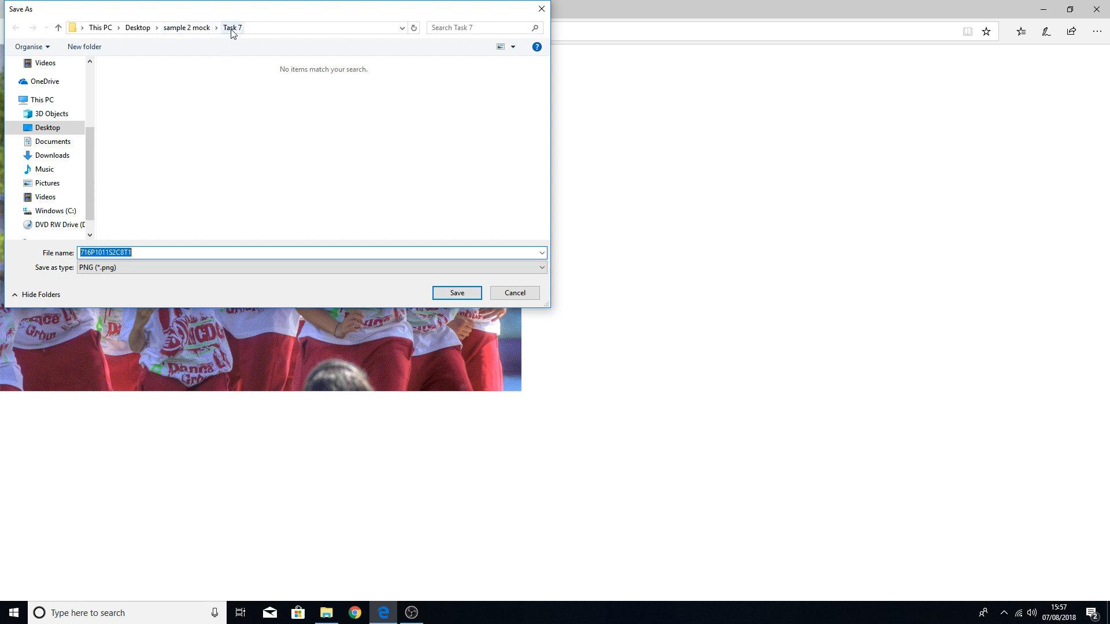
pyautogui.write('photo')
pyautogui.press('Return')
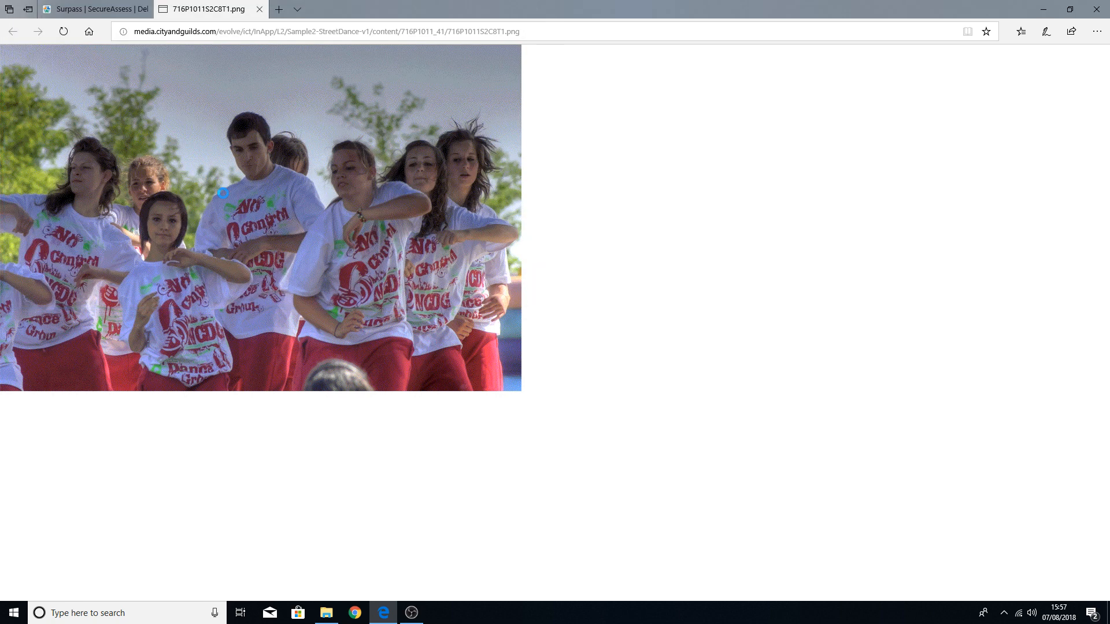
pyautogui.click(259, 10)
# Step: Download the letter from the exam page into the Task 7 folder under the name "letter"
pyautogui.click(507, 424)
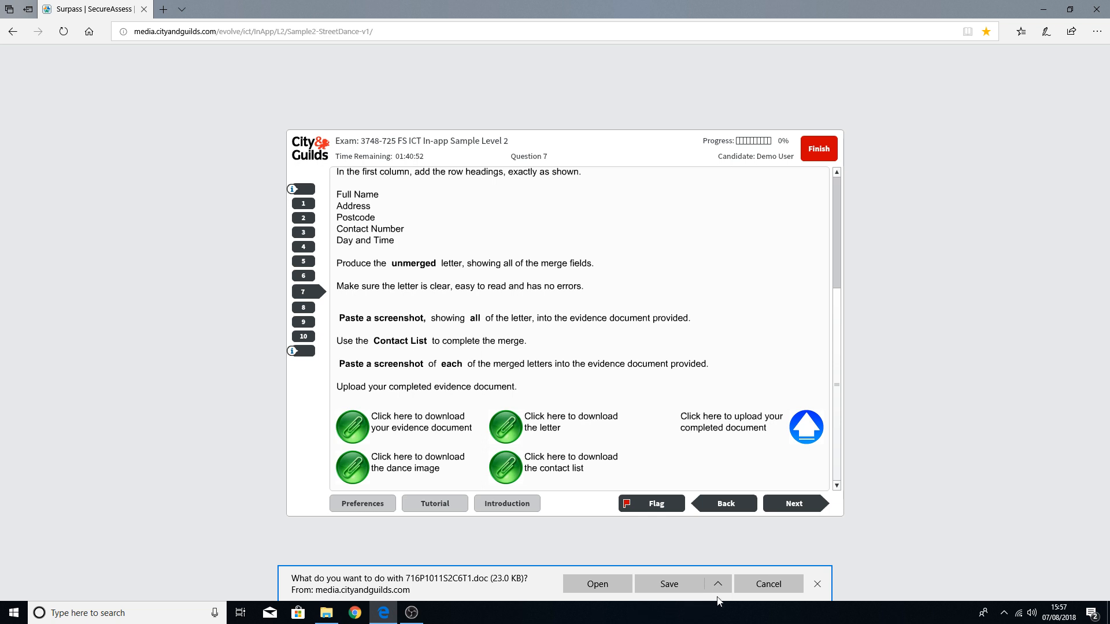
pyautogui.click(720, 587)
pyautogui.click(713, 564)
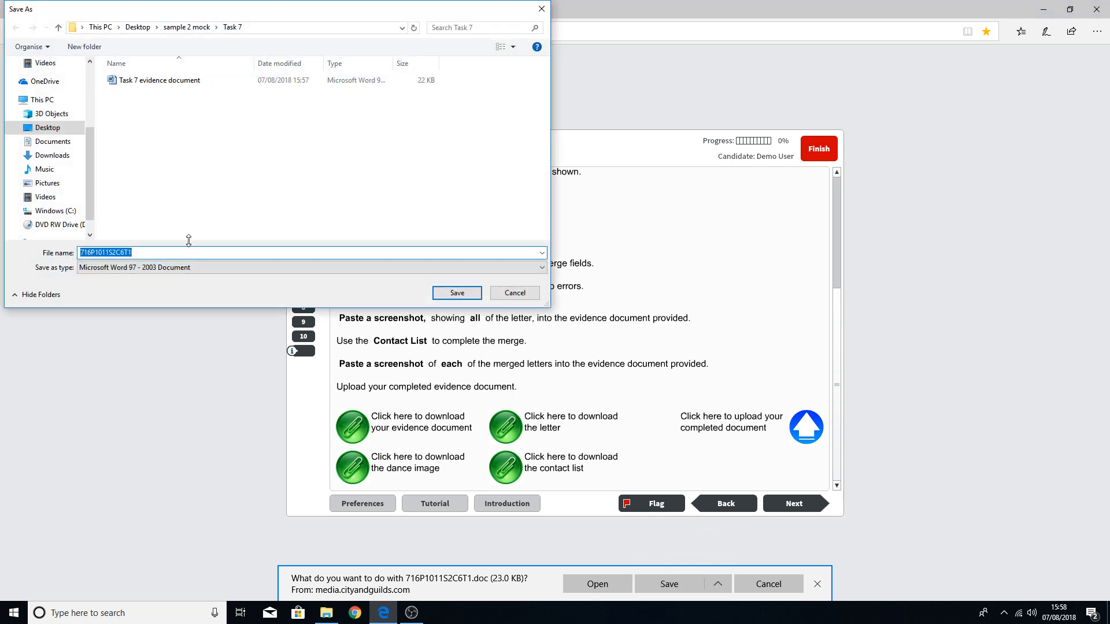
pyautogui.write('letter')
pyautogui.press('Return')
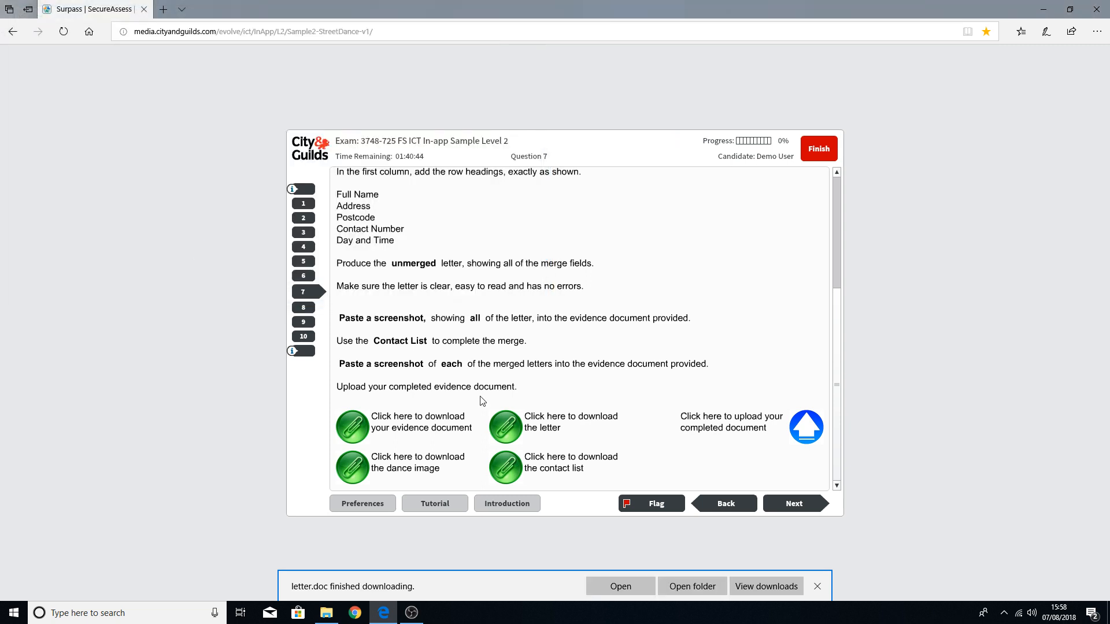
pyautogui.click(818, 587)
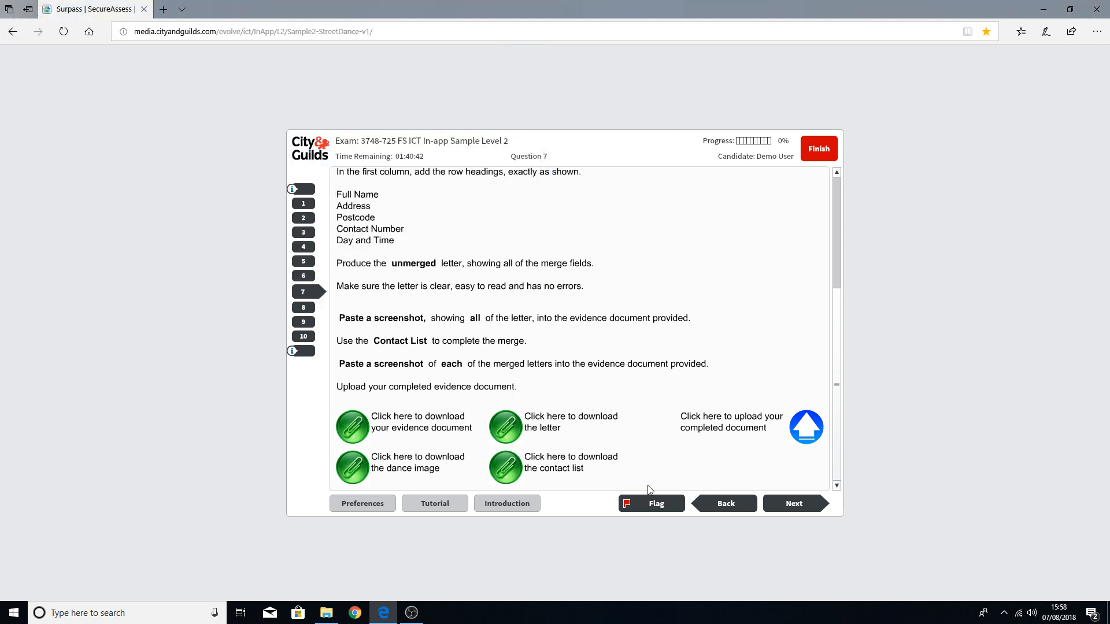
# Step: Open the contact list from the exam page and copy all of its text, including the header row
pyautogui.click(508, 475)
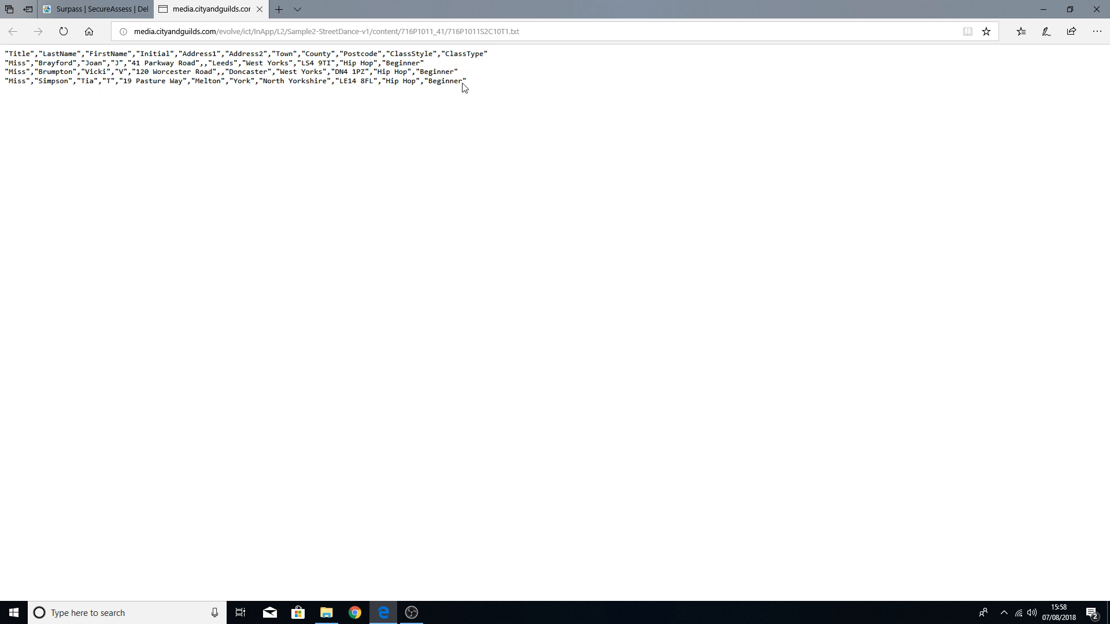
pyautogui.moveTo(464, 85); pyautogui.dragTo(2, 58)
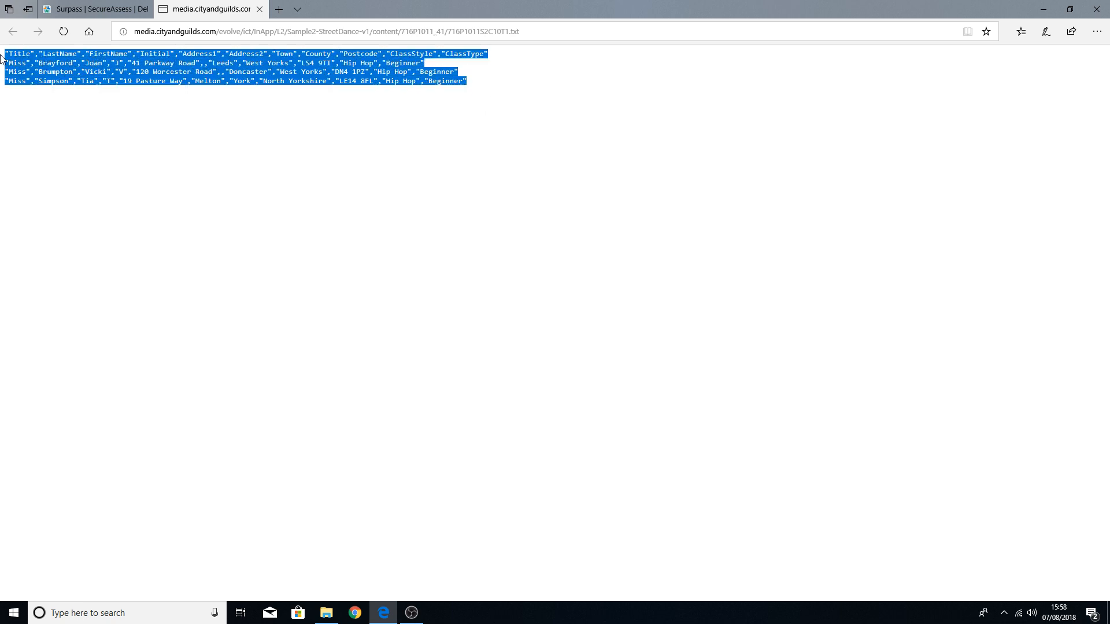
pyautogui.rightClick(56, 58)
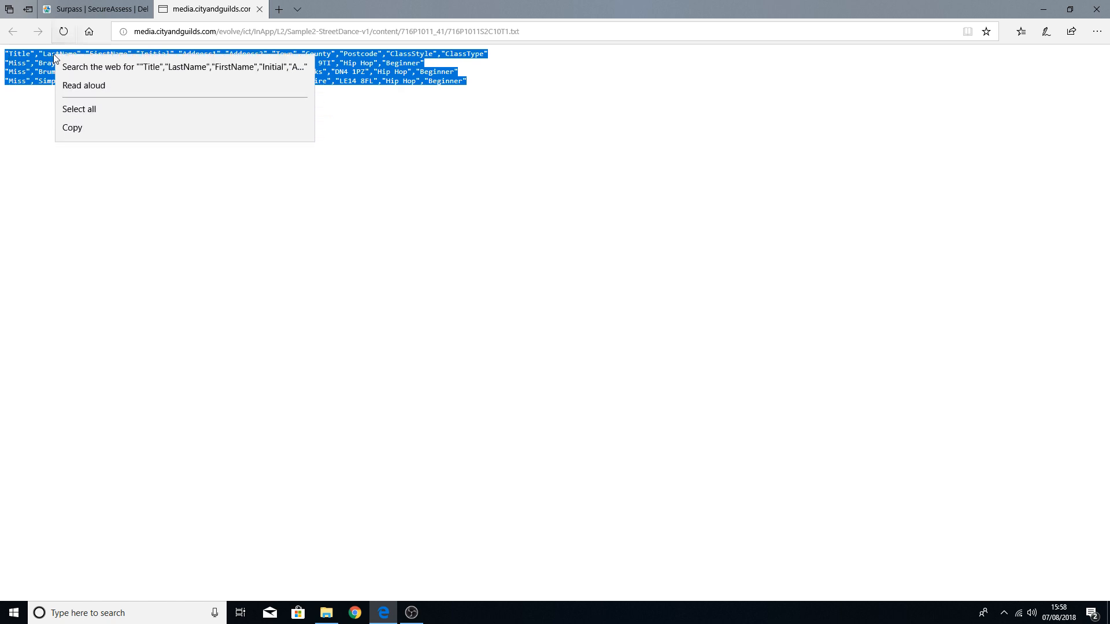
pyautogui.click(73, 128)
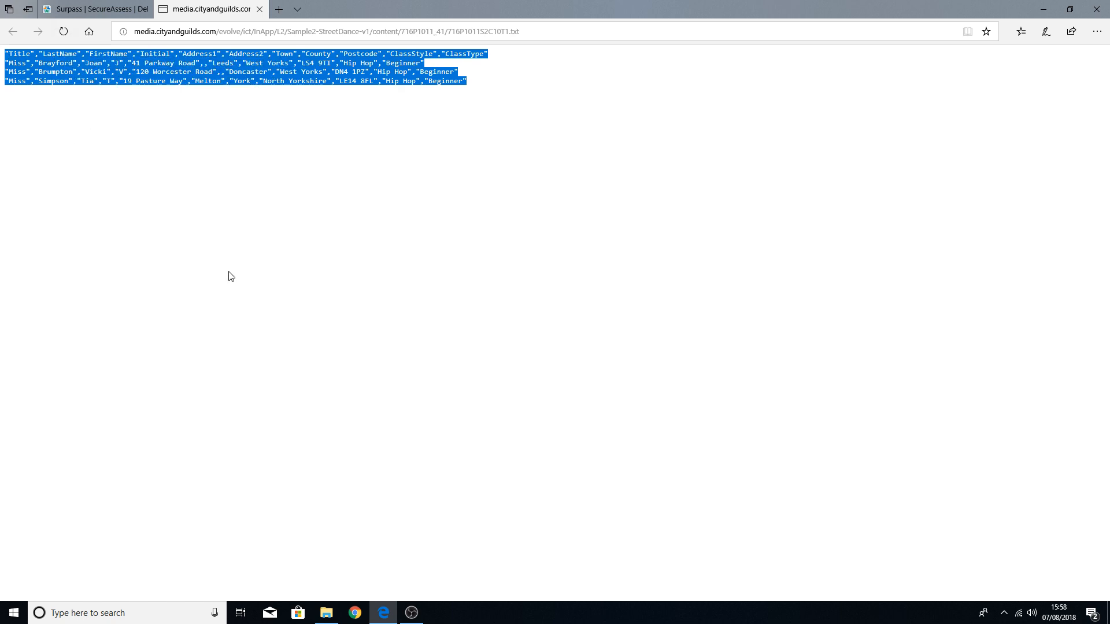
# Step: Create a text document named "Contact List" in the Task 7 folder and paste the copied contact data into it
pyautogui.click(327, 618)
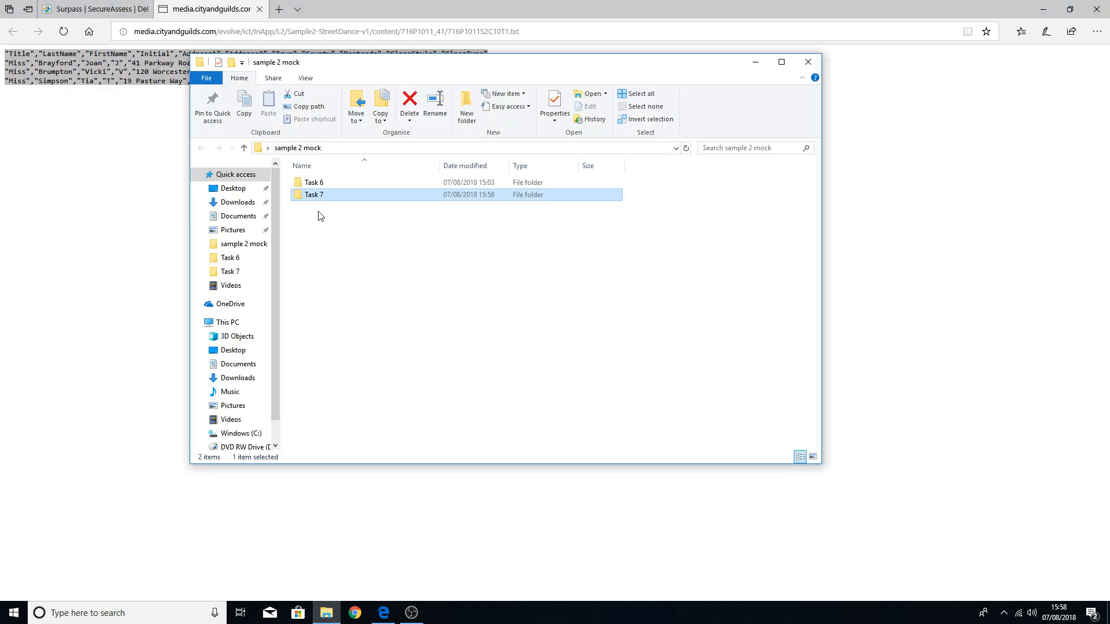
pyautogui.doubleClick(317, 197)
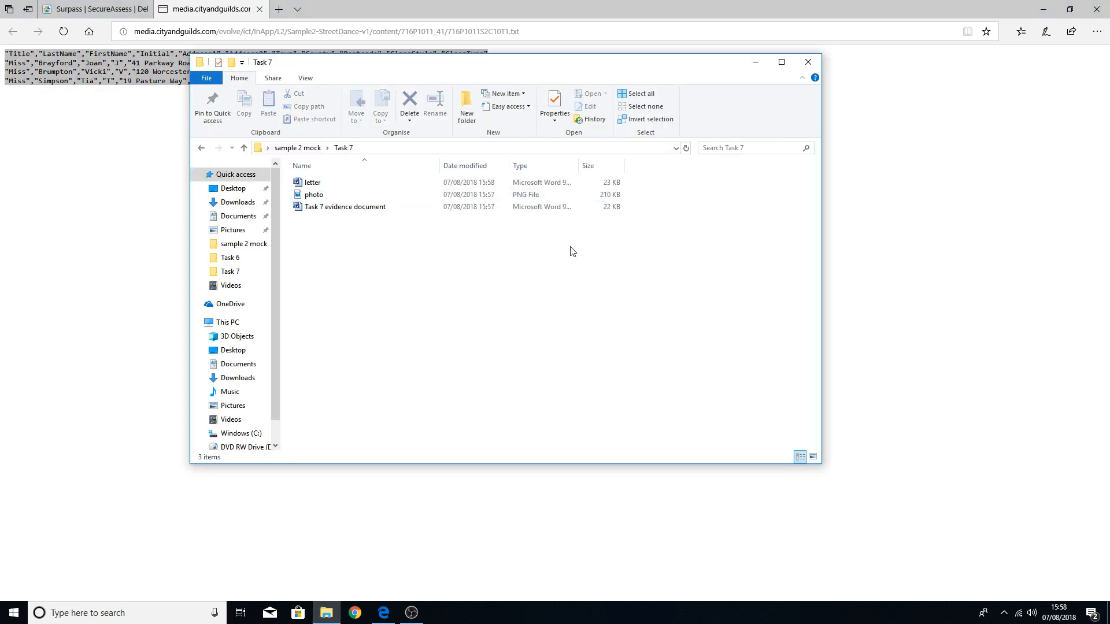
pyautogui.rightClick(344, 264)
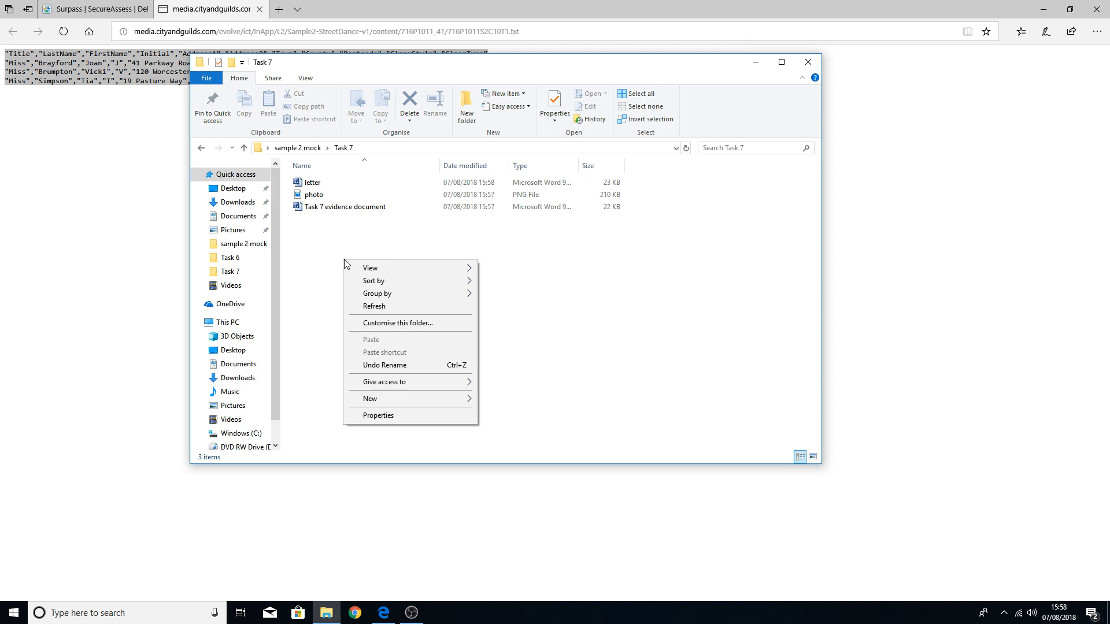
pyautogui.moveTo(412, 399)
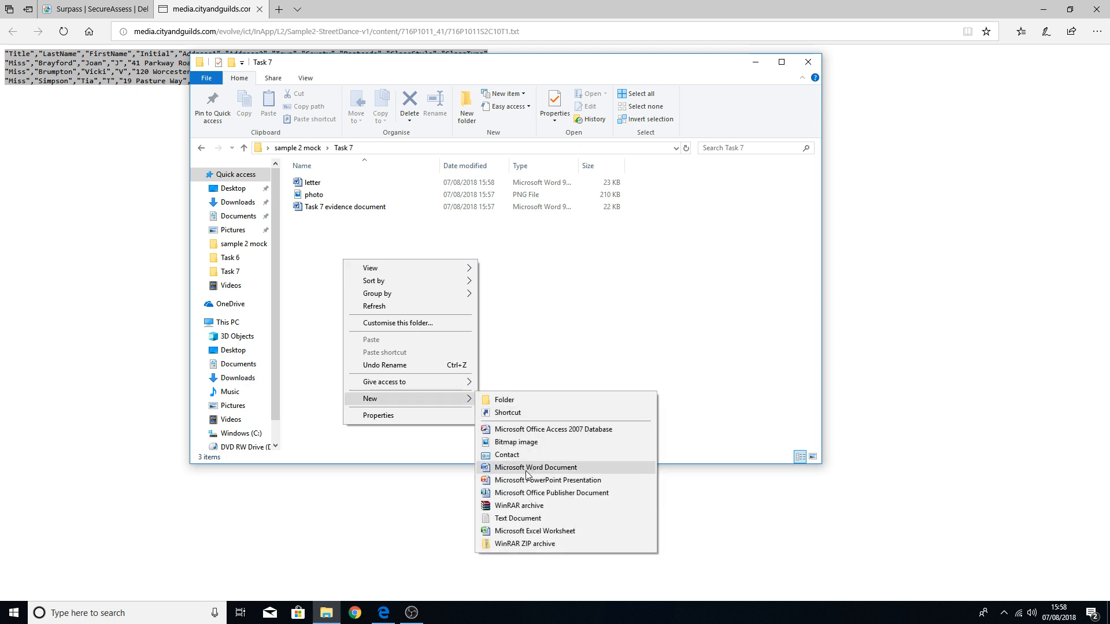
pyautogui.click(518, 519)
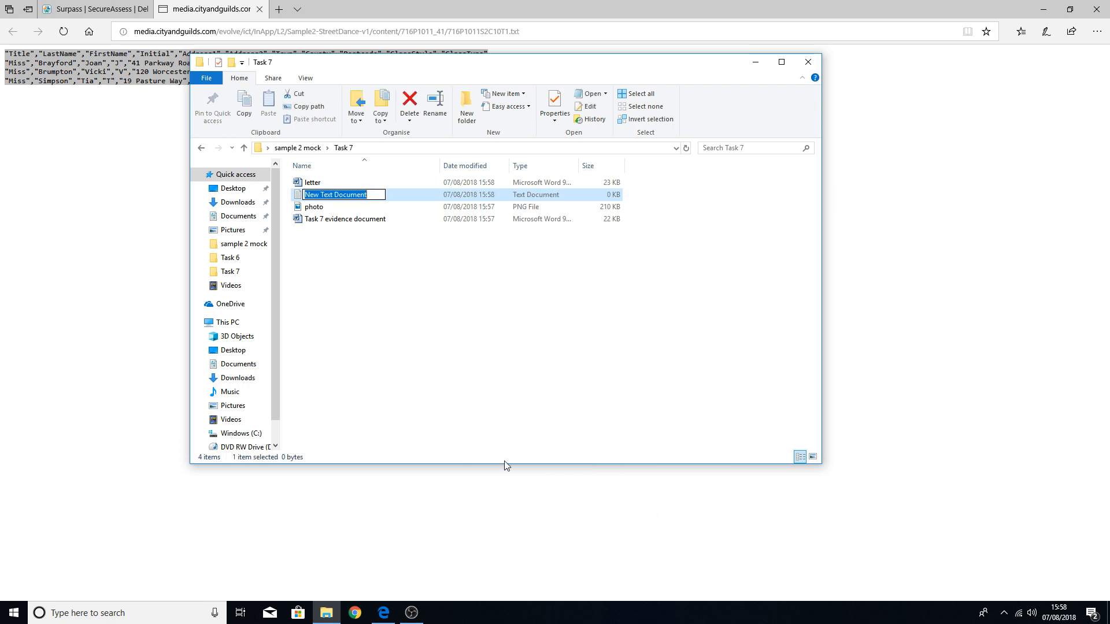
pyautogui.write('Contact L')
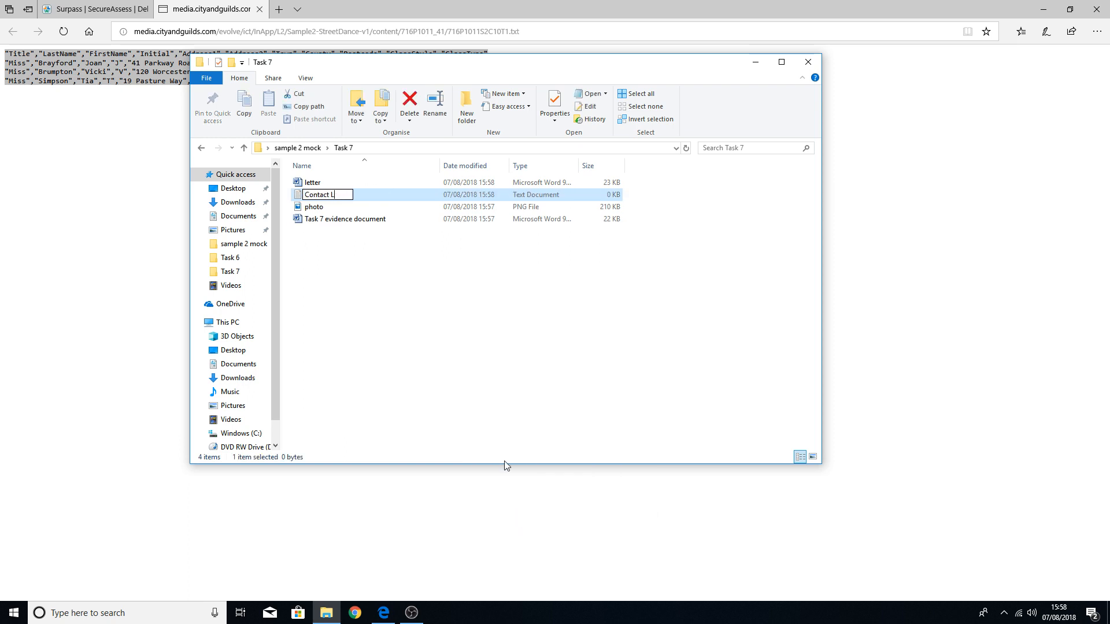
pyautogui.write('ist')
pyautogui.press('Return')
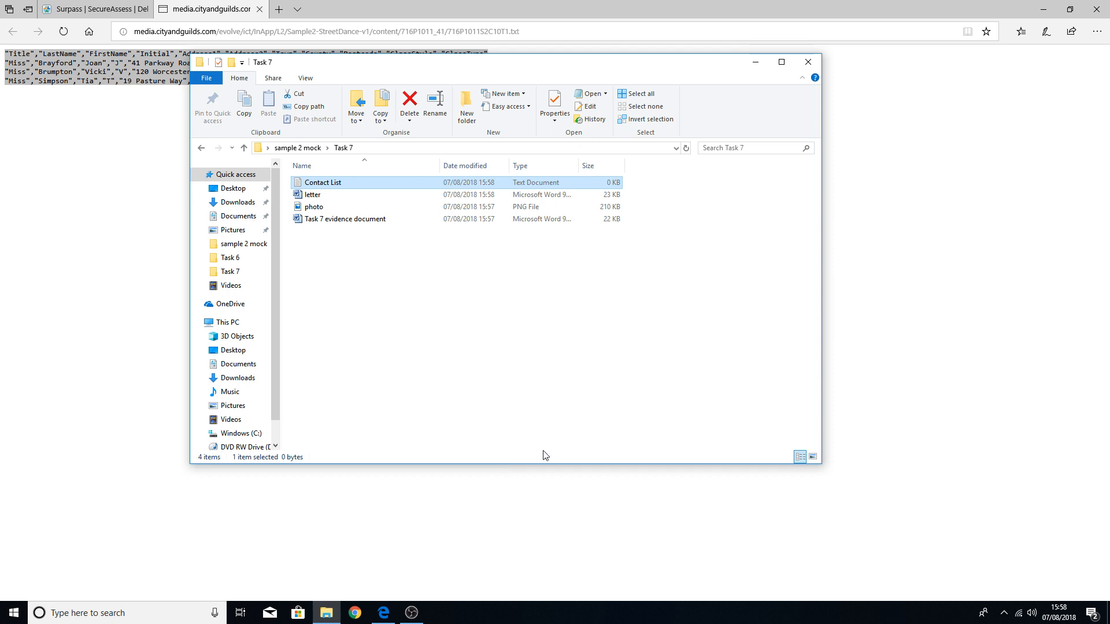
pyautogui.doubleClick(315, 182)
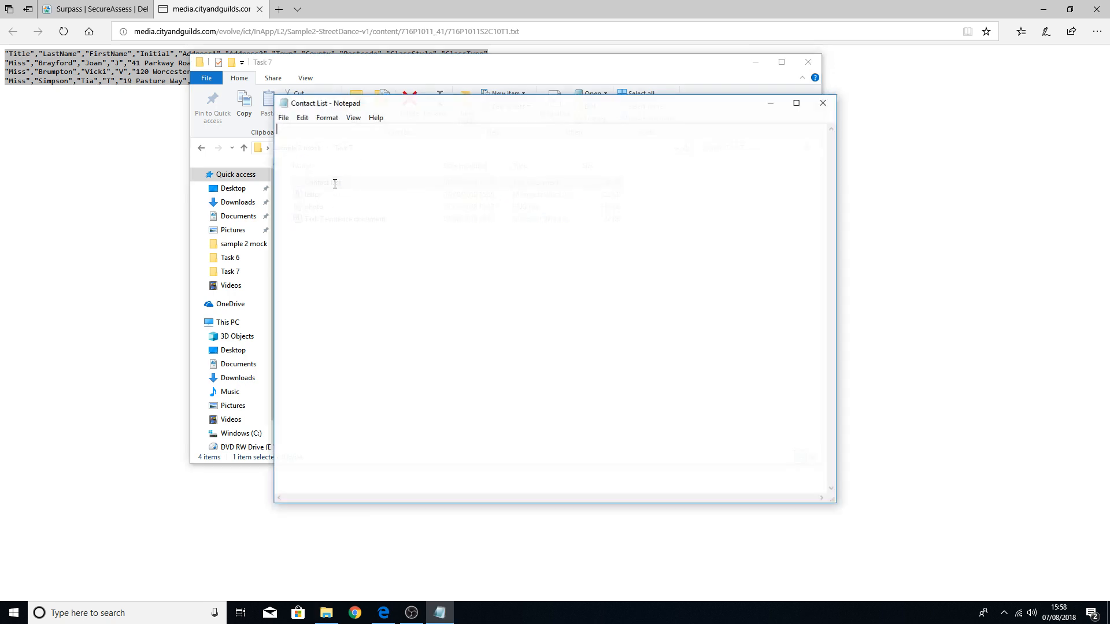
pyautogui.hotkey('ctrl', 'v')
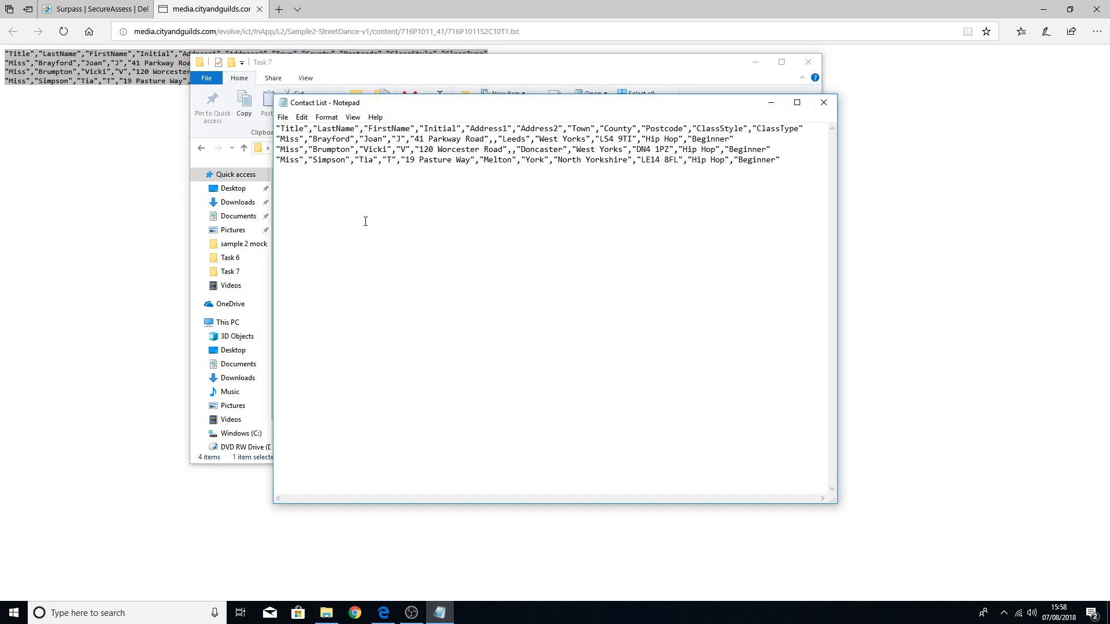
pyautogui.rightClick(365, 222)
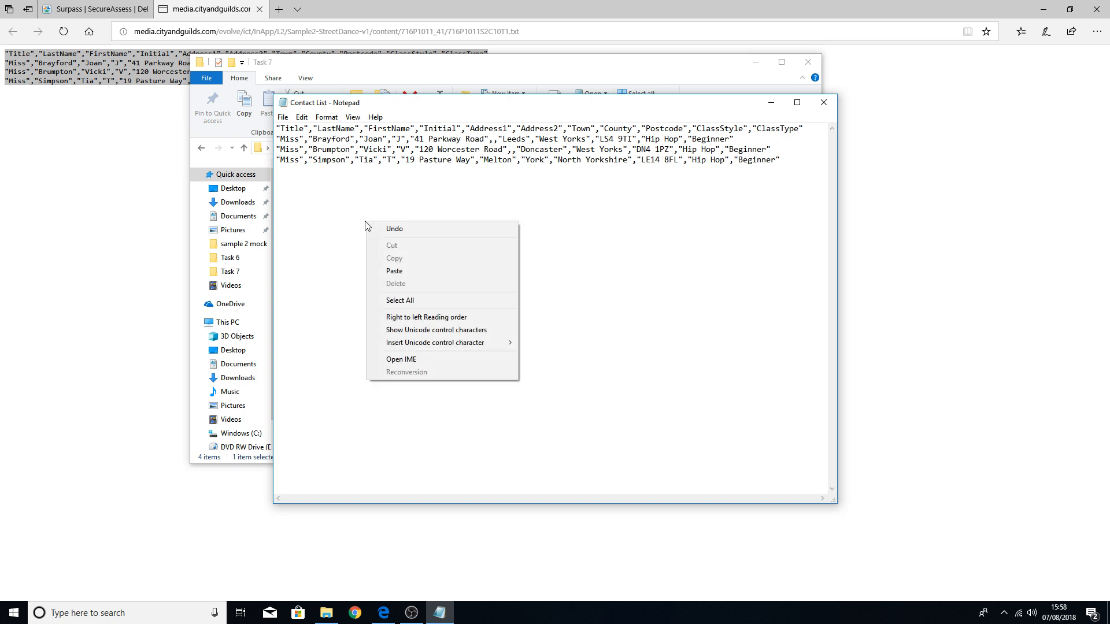
pyautogui.click(656, 223)
pyautogui.rightClick(436, 232)
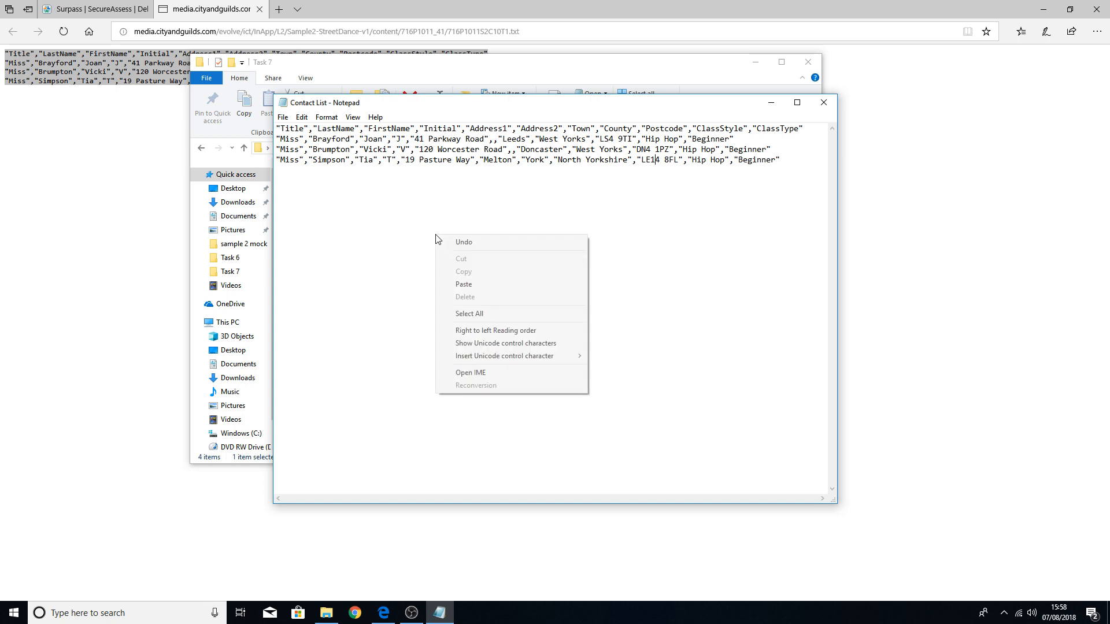
pyautogui.moveTo(682, 255); pyautogui.dragTo(674, 249)
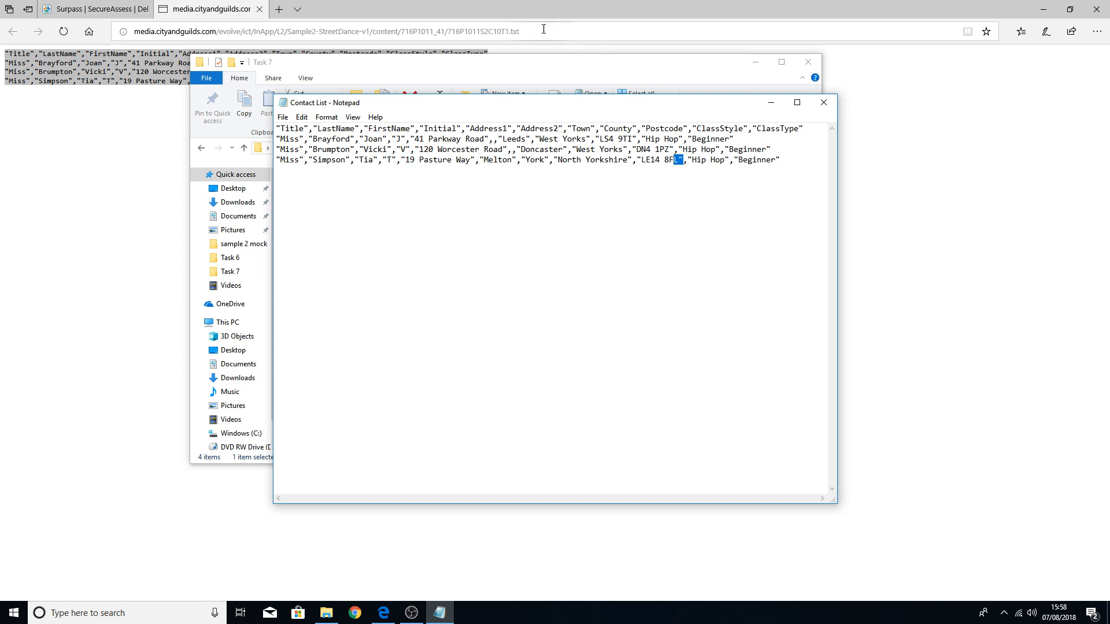
pyautogui.click(612, 244)
# Step: Save and close the Contact List file, and close the contact list page in Edge
pyautogui.click(282, 117)
pyautogui.click(300, 158)
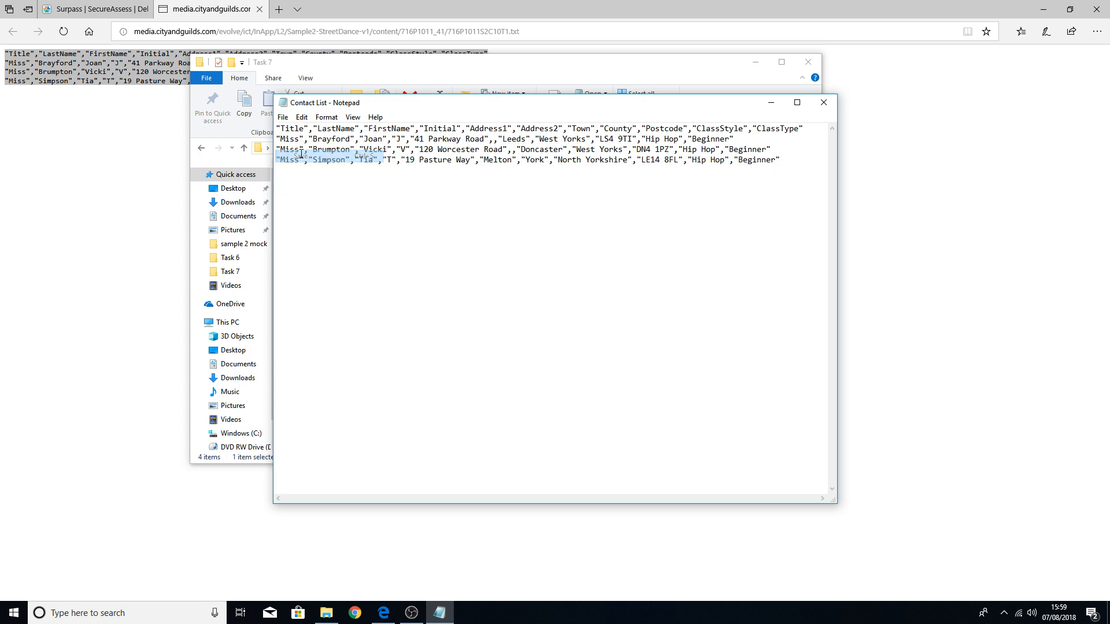
pyautogui.click(824, 106)
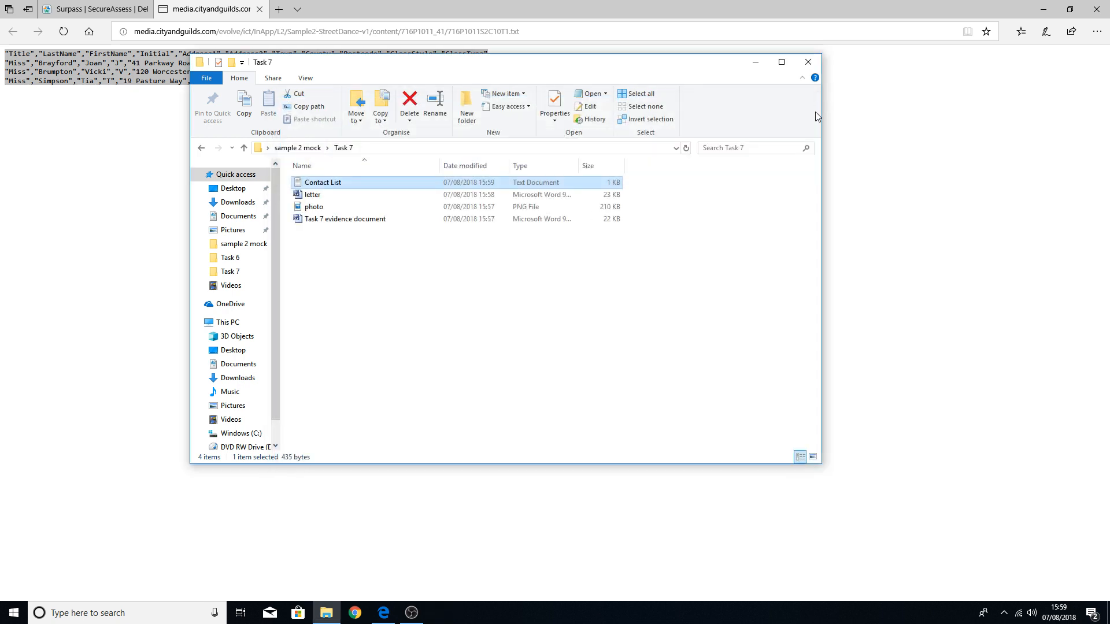
pyautogui.click(226, 9)
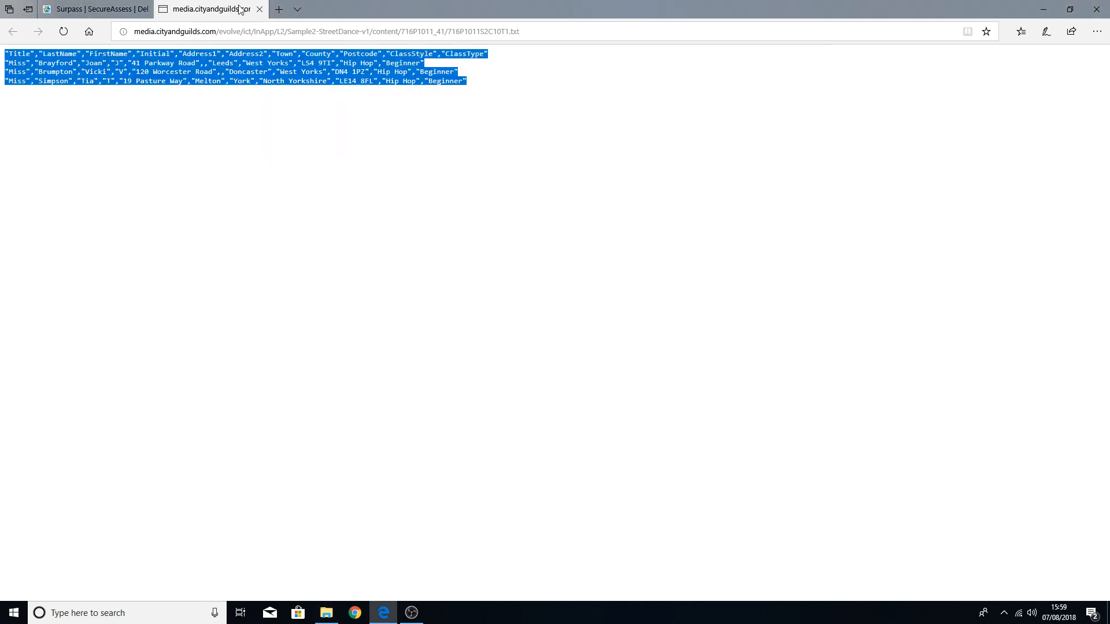
pyautogui.click(260, 9)
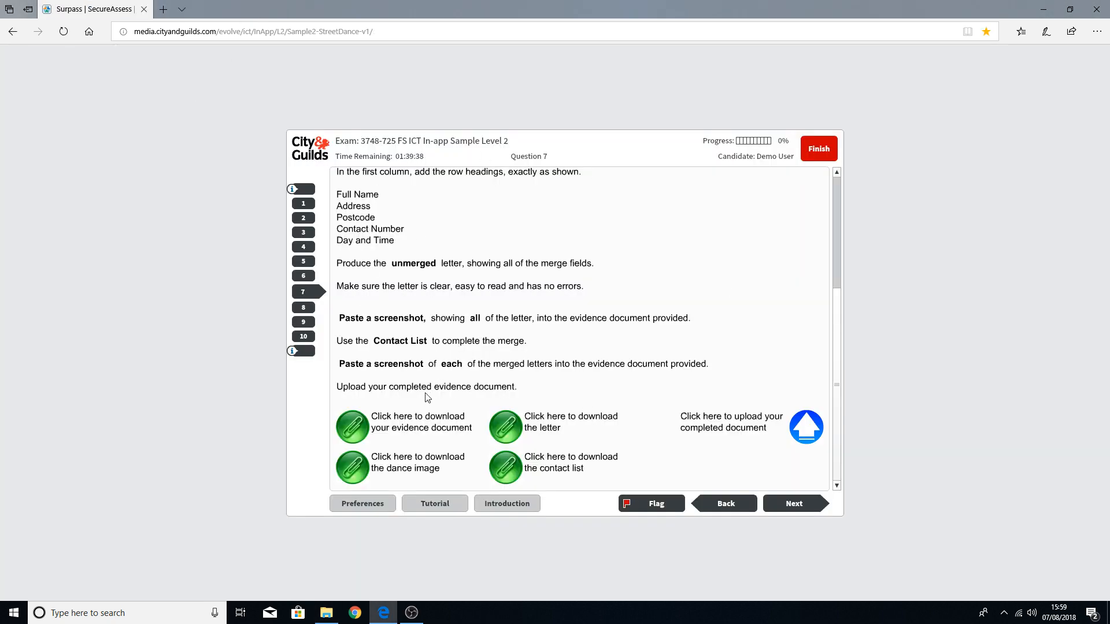
# Step: Open the letter from the Task 7 folder in Word and review the Task 7 instructions on the exam page
pyautogui.click(327, 613)
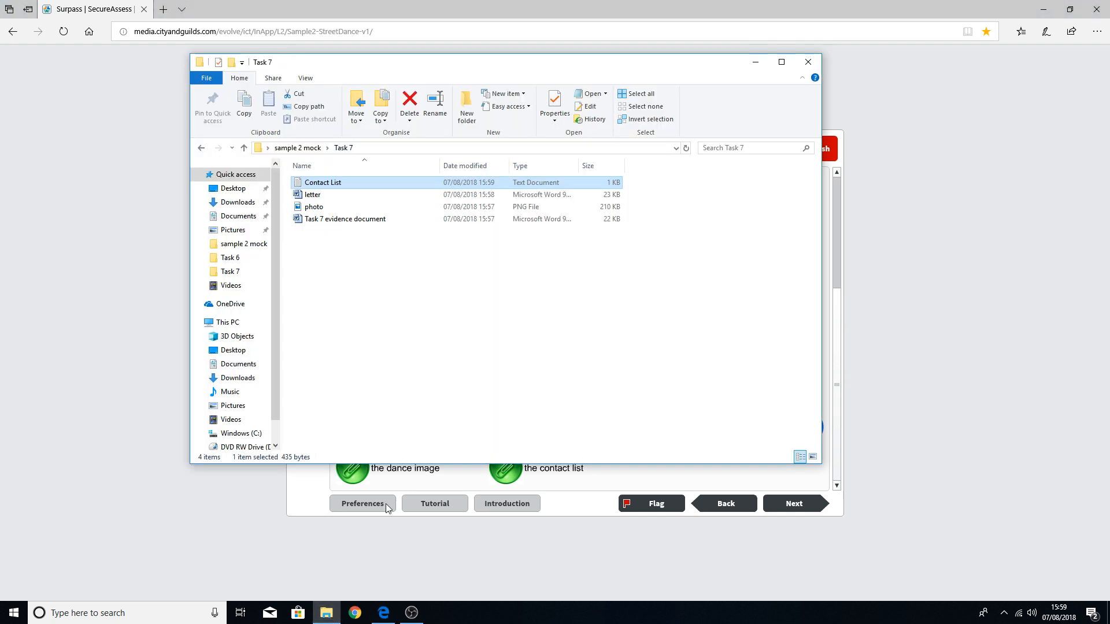
pyautogui.doubleClick(325, 198)
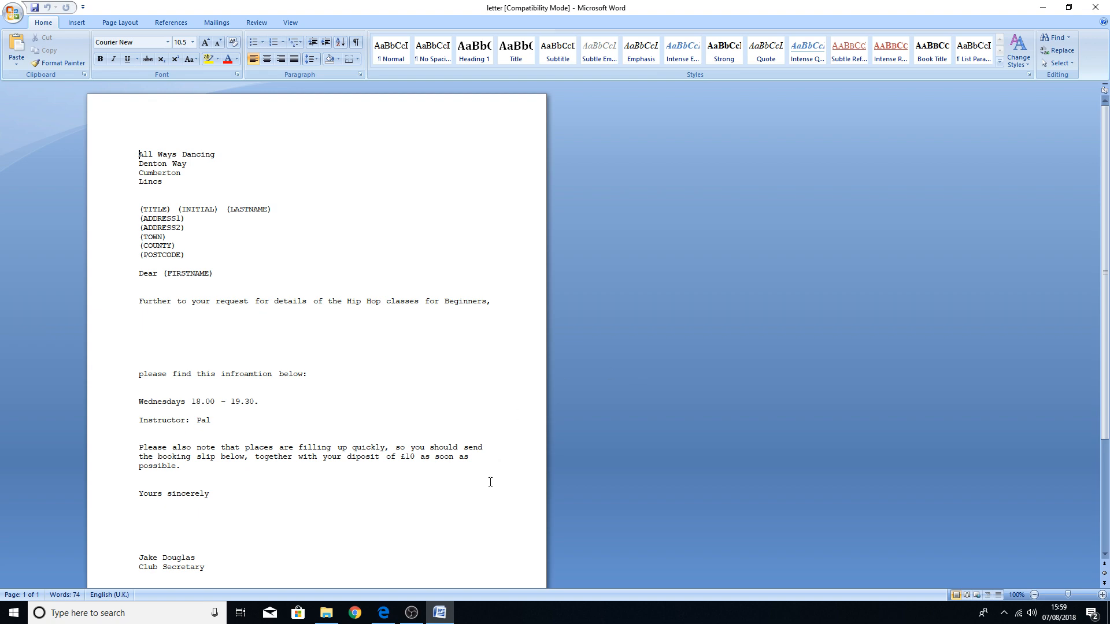
pyautogui.click(384, 613)
pyautogui.scroll(3, 565, 371)
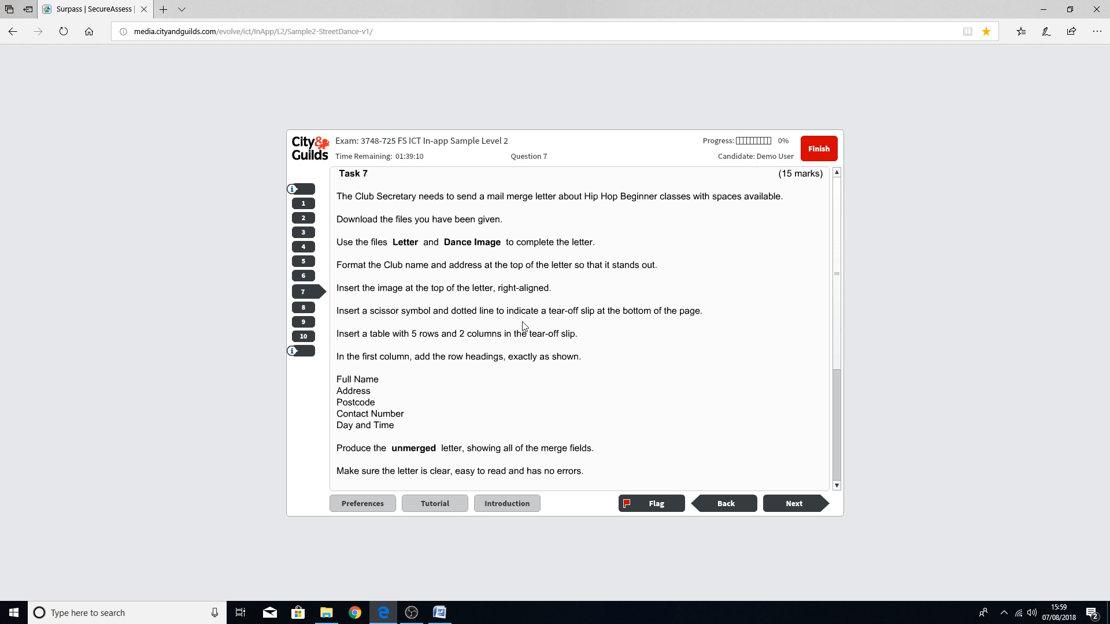
pyautogui.click(439, 607)
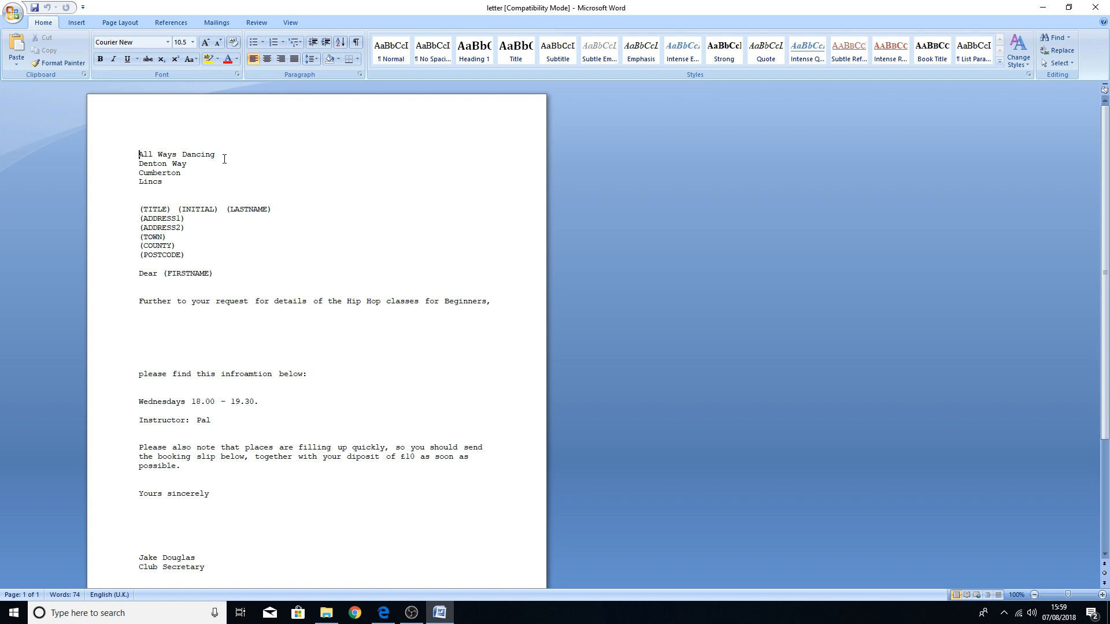
# Step: Convert the club name "All Ways Dancing" at the start of the letter into orange-yellow WordArt at size 20
pyautogui.moveTo(214, 154); pyautogui.dragTo(151, 158)
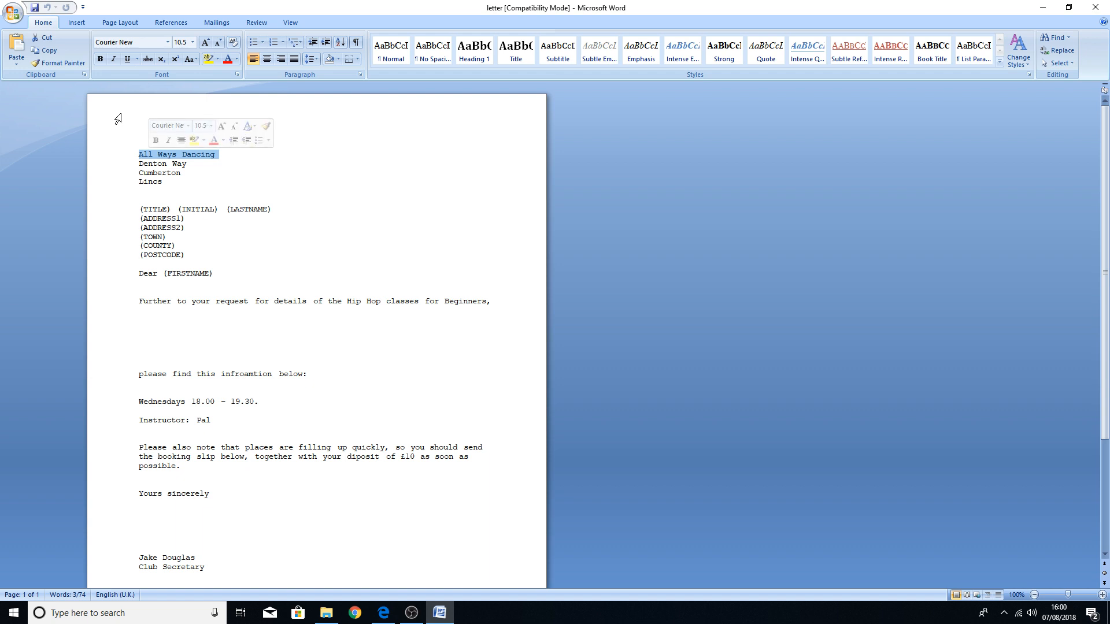
pyautogui.click(79, 23)
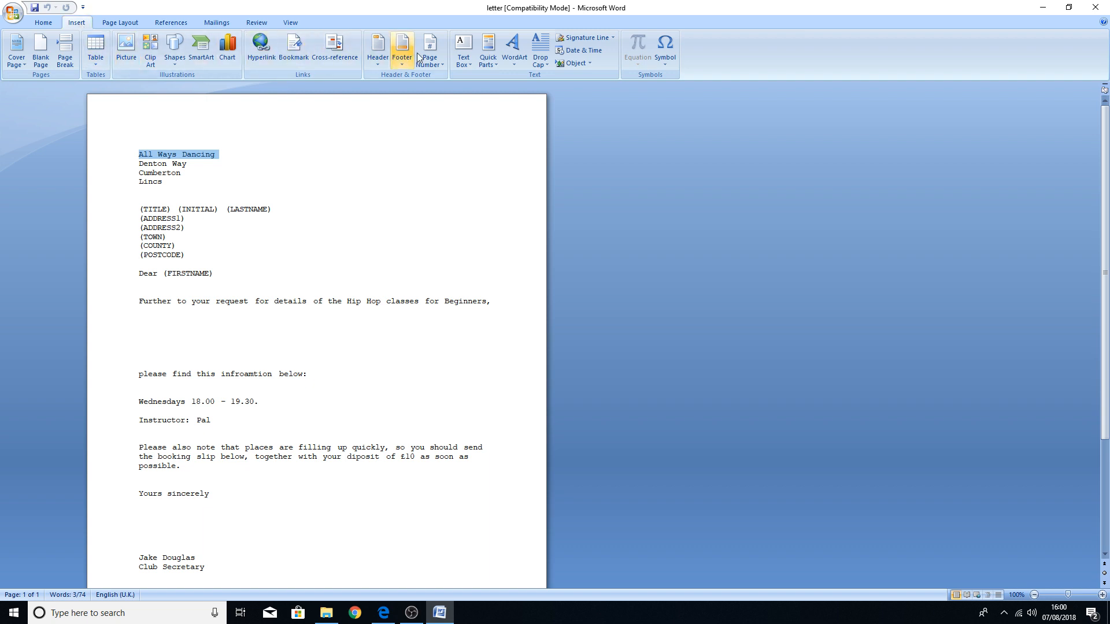
pyautogui.click(520, 60)
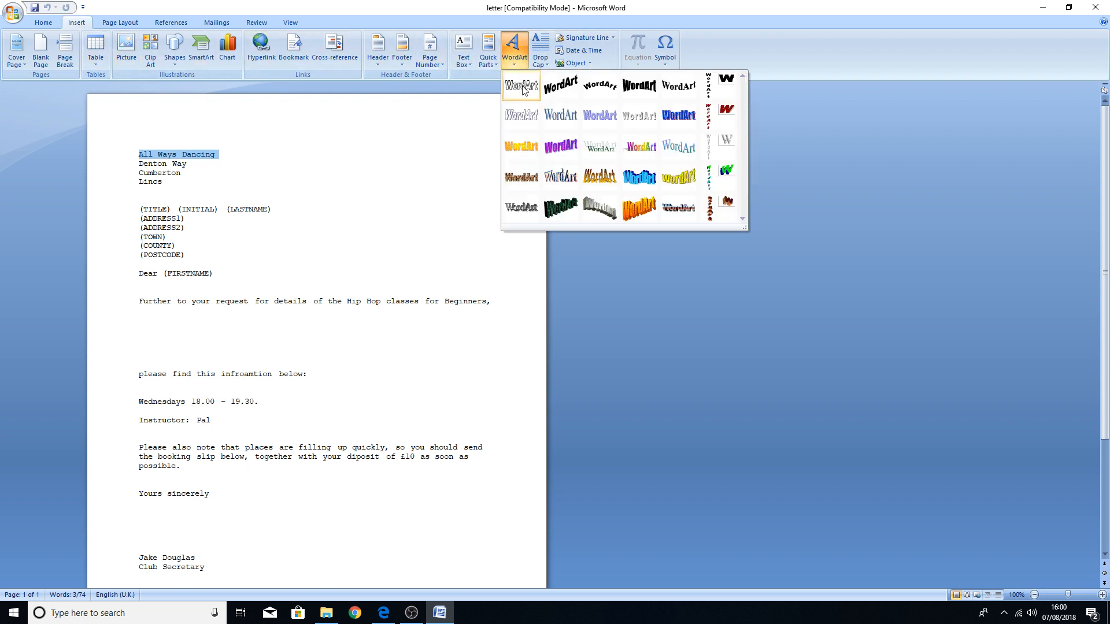
pyautogui.click(526, 146)
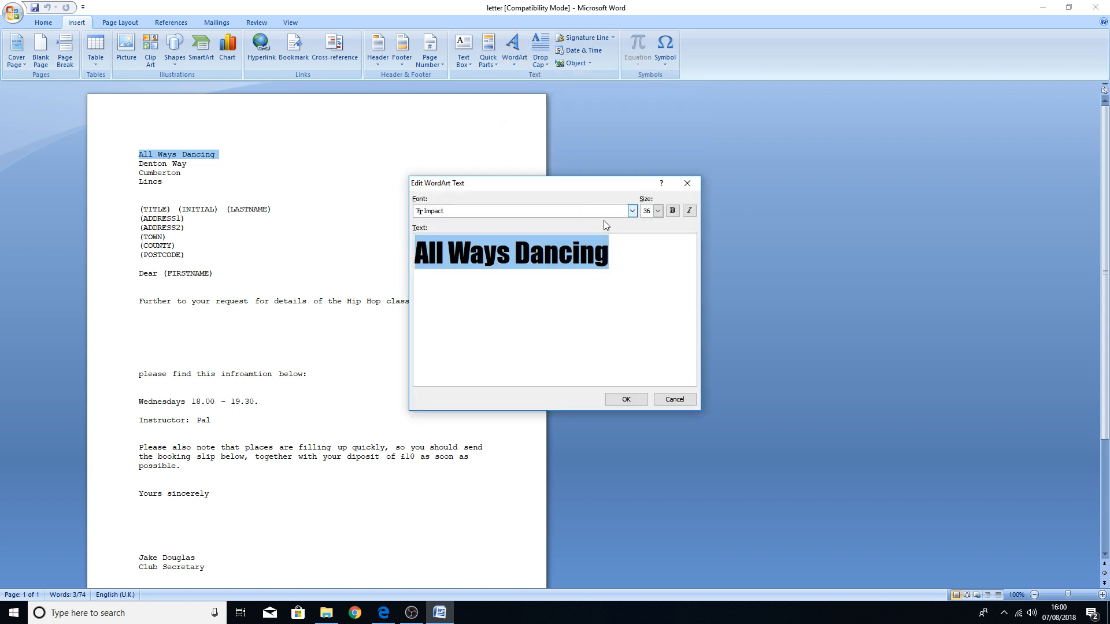
pyautogui.click(658, 211)
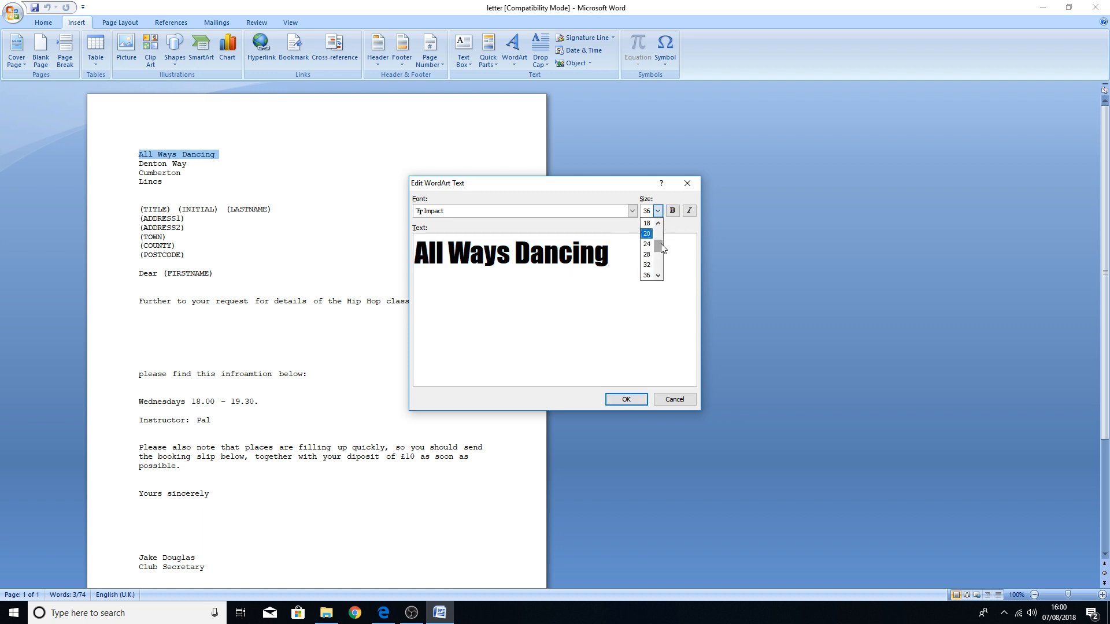
pyautogui.click(648, 234)
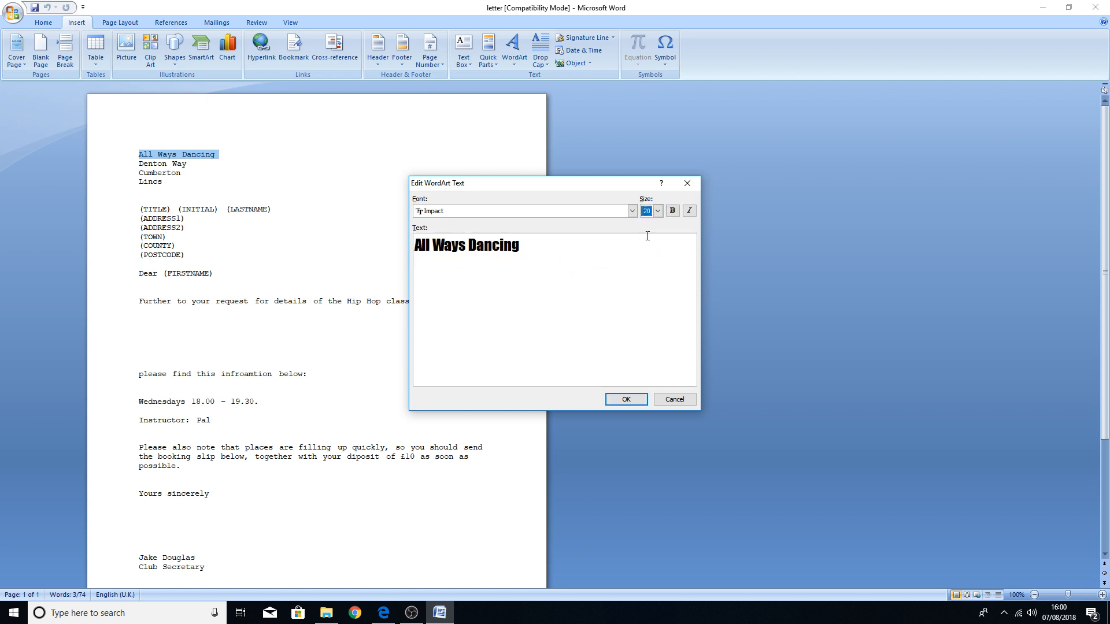
pyautogui.click(619, 398)
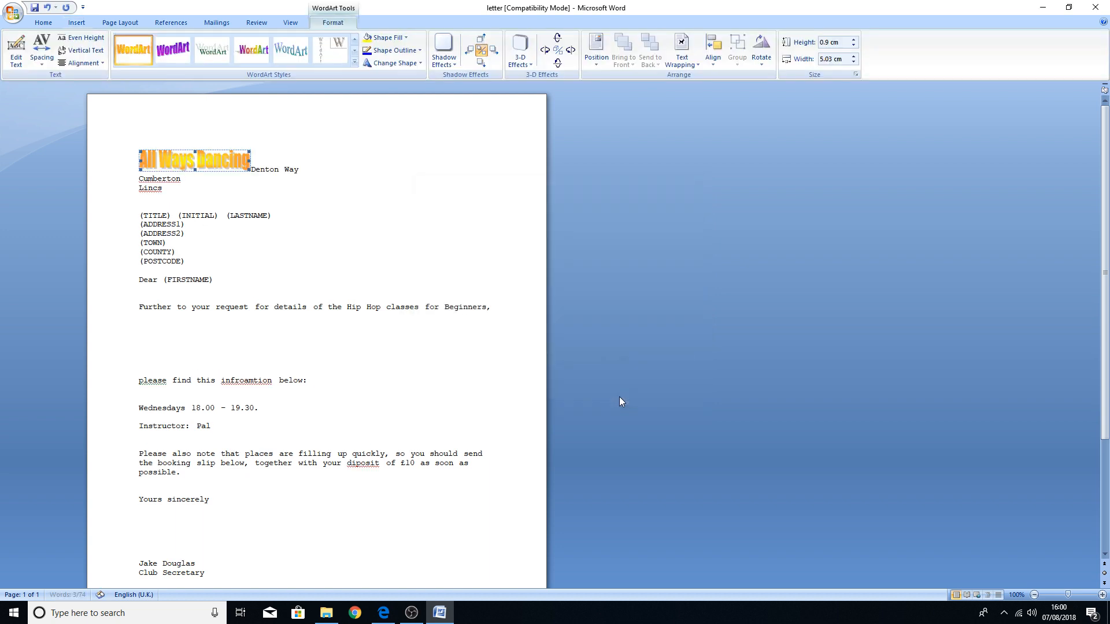
# Step: Move the first line of the club's address onto its own line below the WordArt club name
pyautogui.click(283, 192)
pyautogui.click(253, 169)
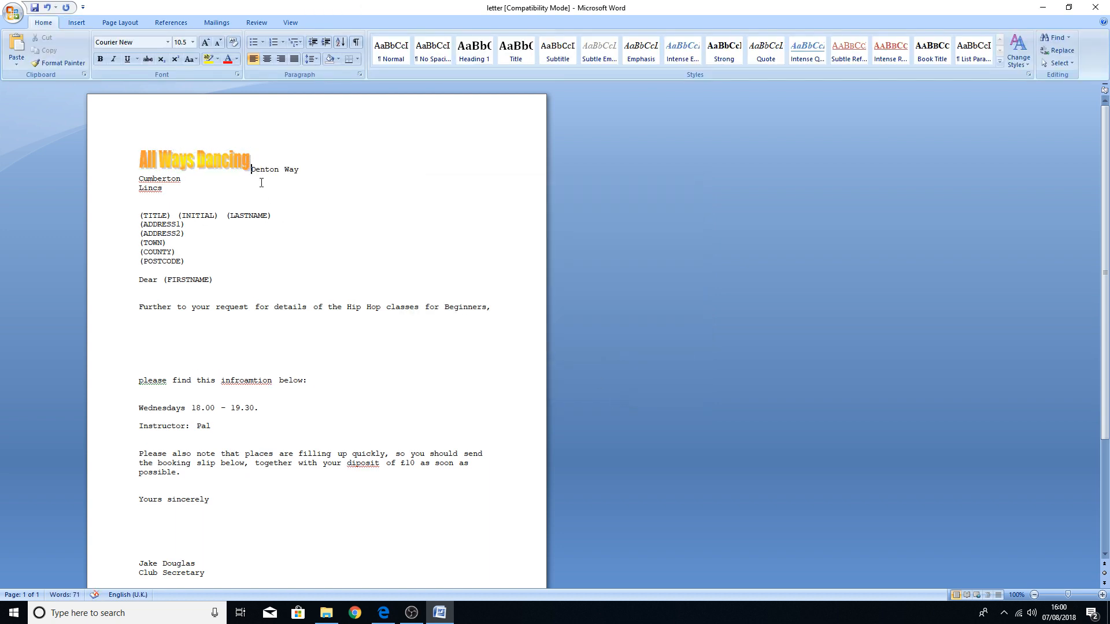
pyautogui.press('Return')
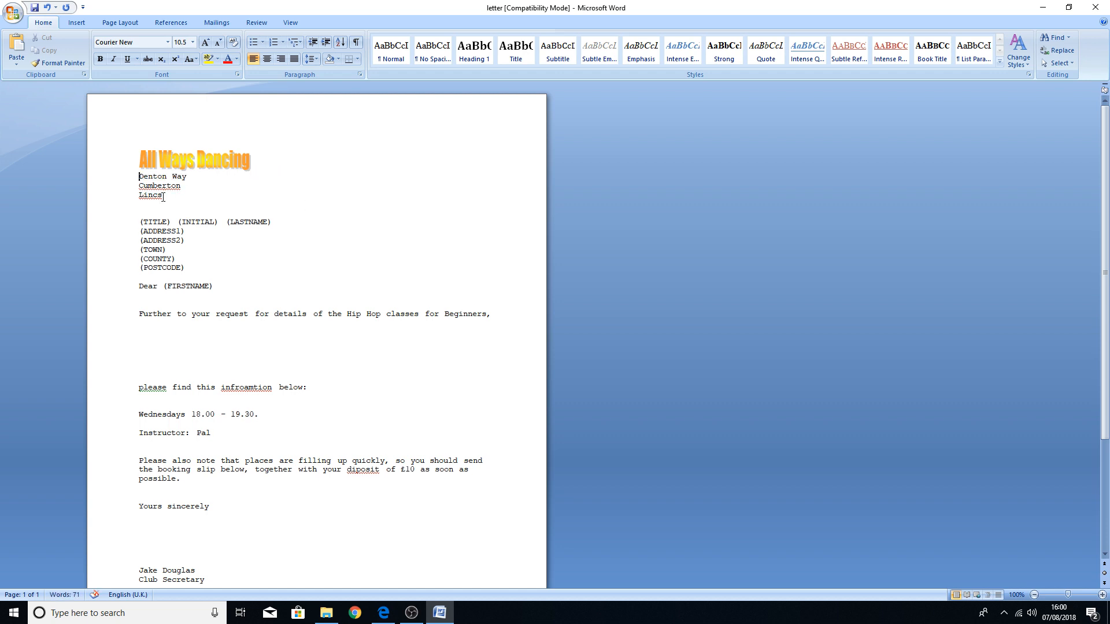
# Step: Format the three lines of the club's address in the Impact font at size 12
pyautogui.moveTo(166, 196); pyautogui.dragTo(138, 179)
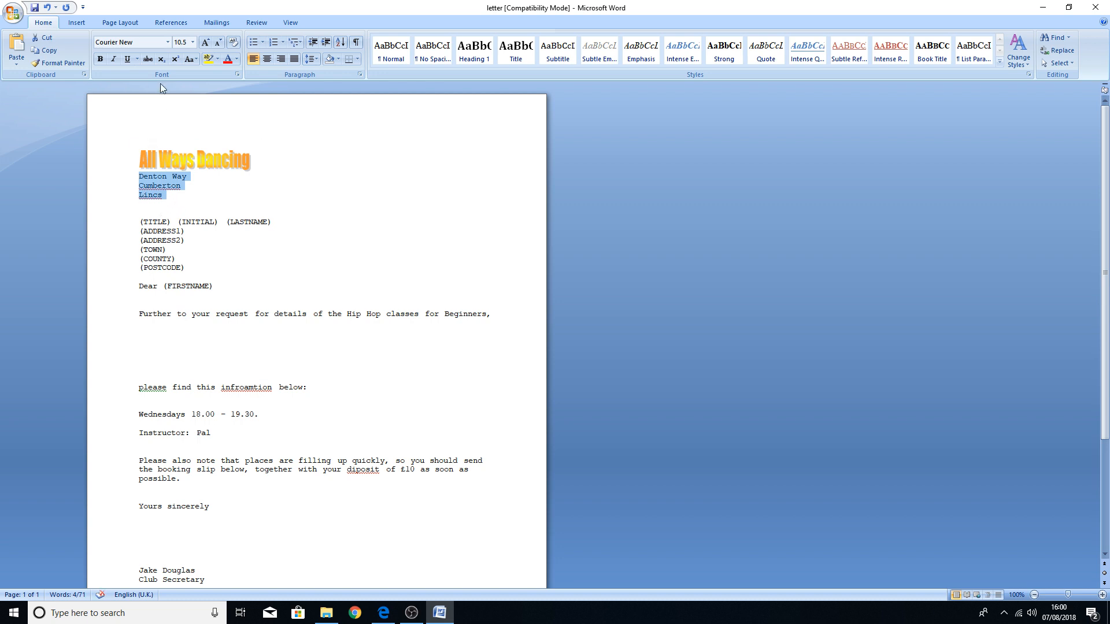
pyautogui.click(147, 43)
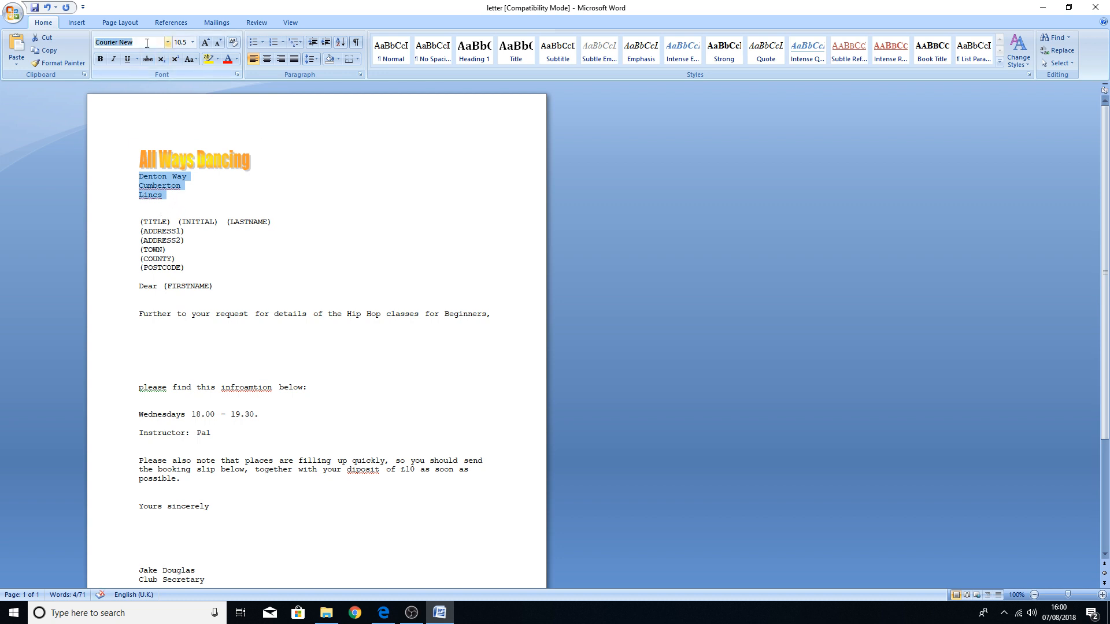
pyautogui.write('Impact')
pyautogui.press('Return')
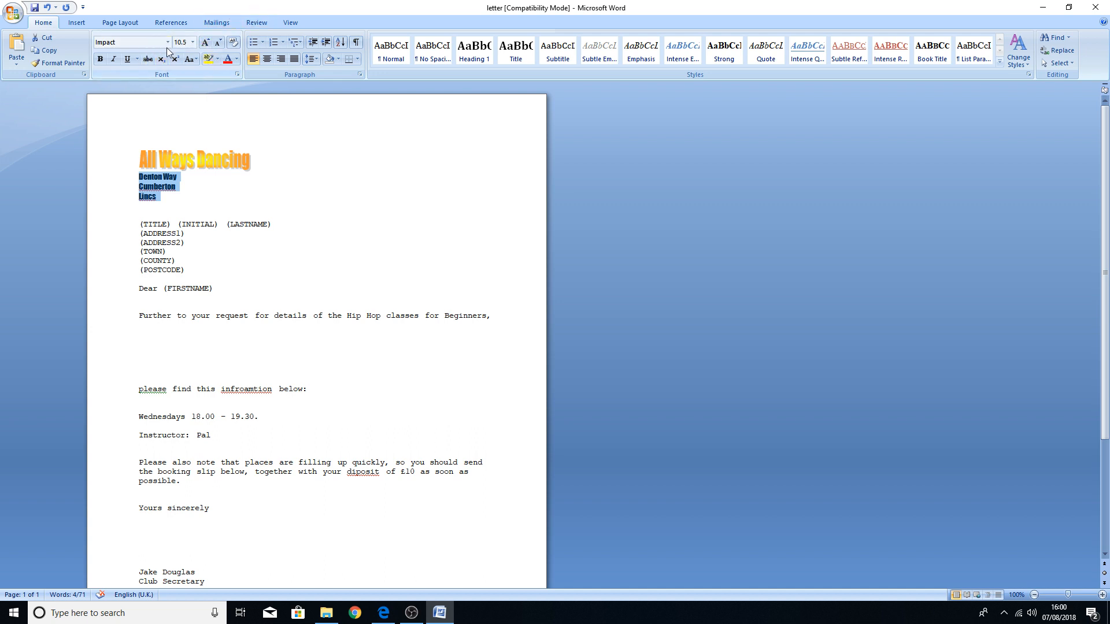
pyautogui.click(206, 44)
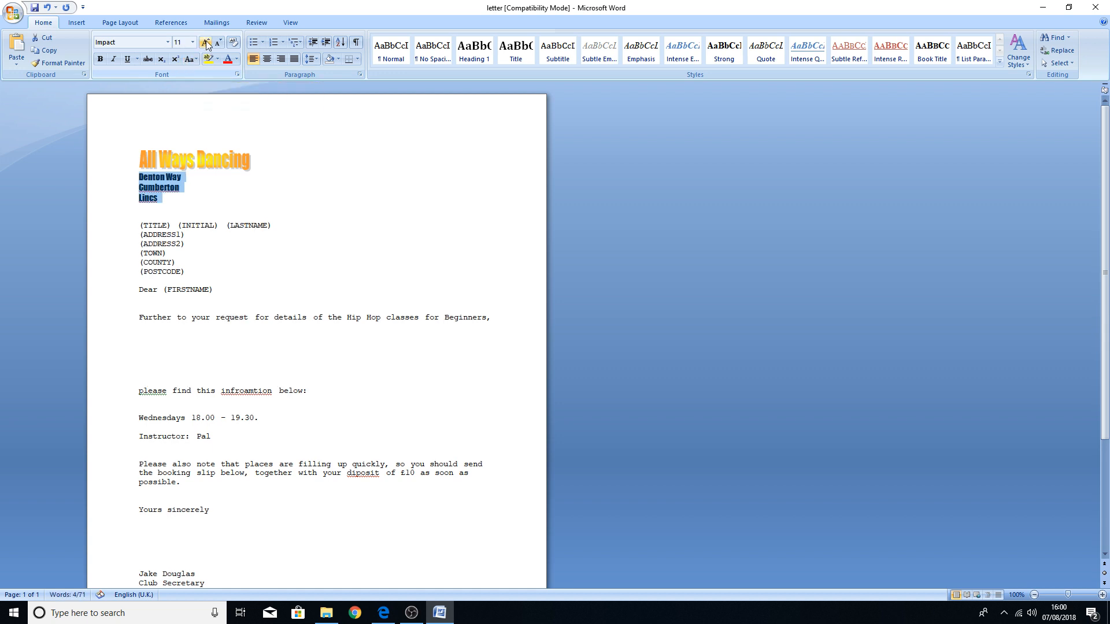
pyautogui.click(206, 44)
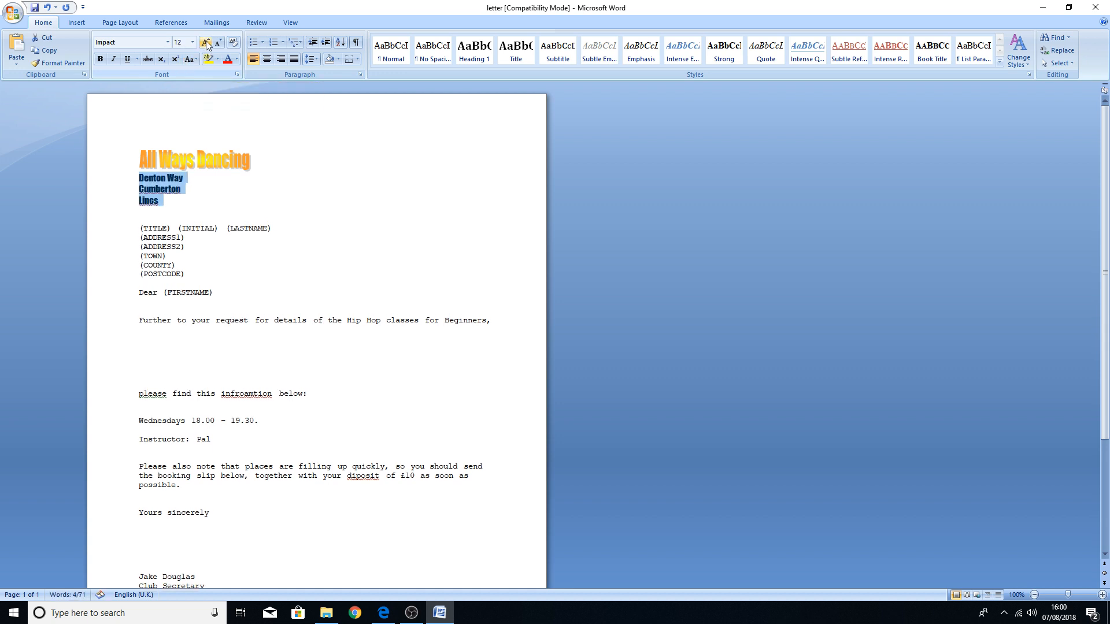
pyautogui.click(254, 204)
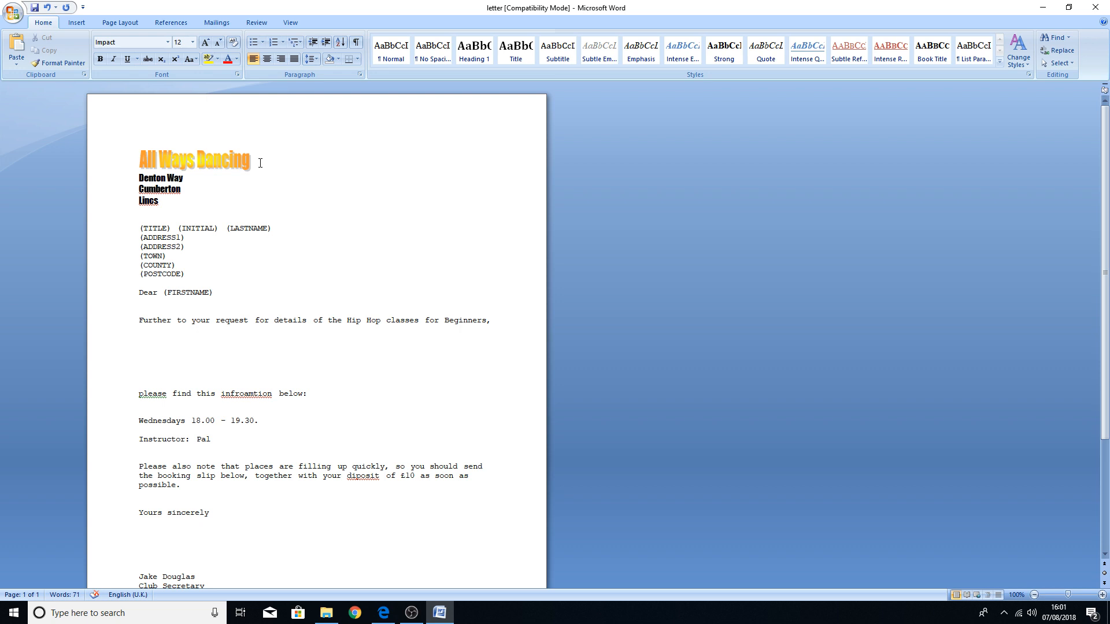
# Step: Insert the photo picture from the Task 7 folder inside sample 2 mock directly after the WordArt club name
pyautogui.click(289, 165)
pyautogui.click(75, 23)
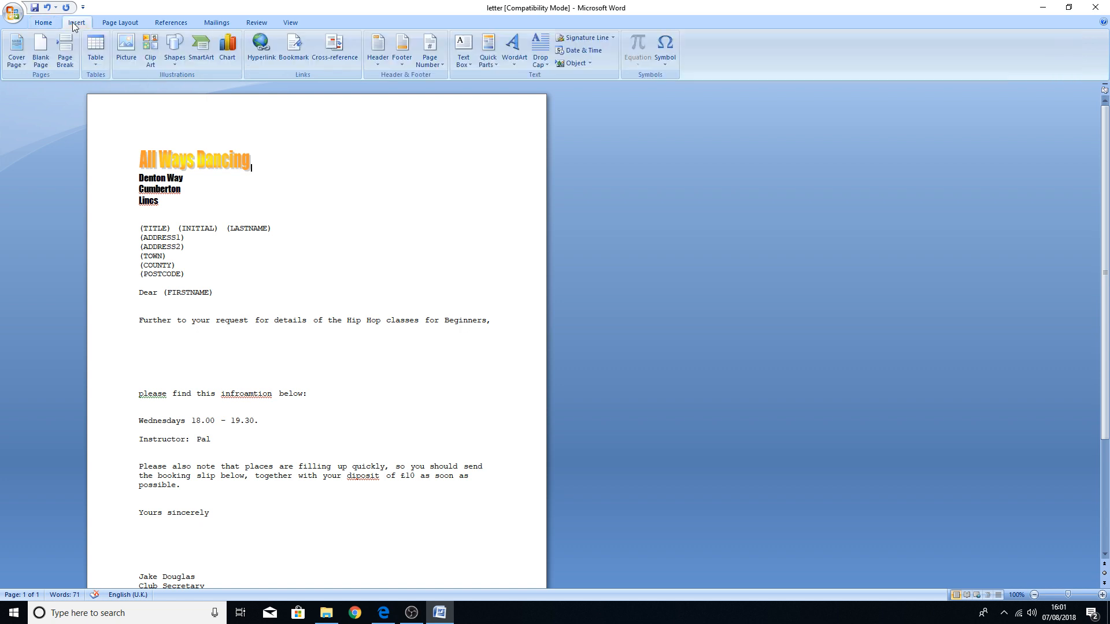
pyautogui.click(130, 56)
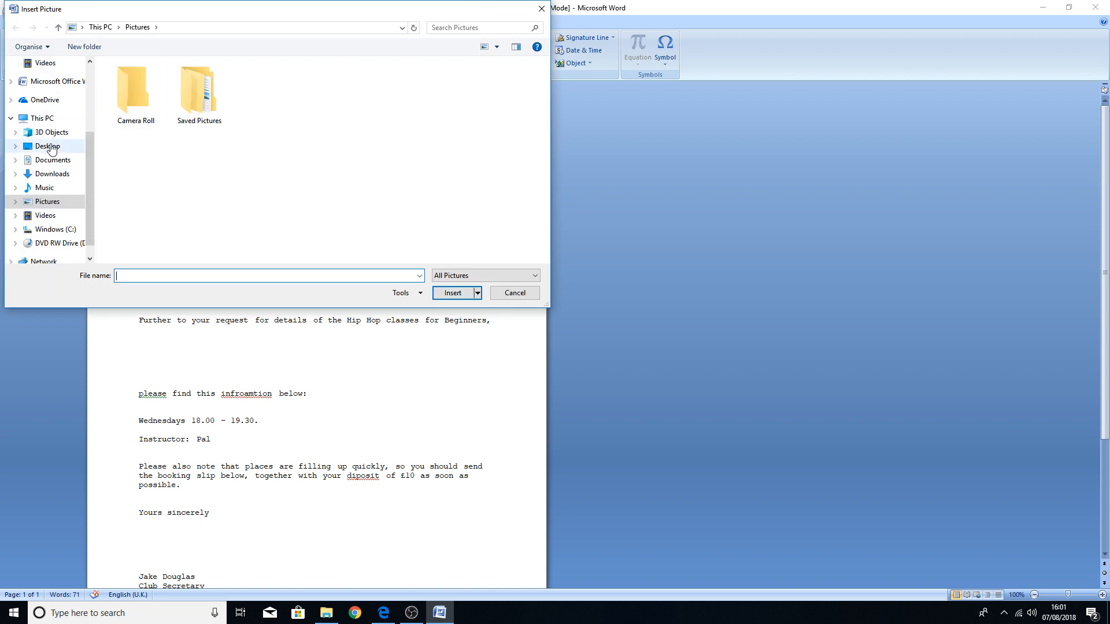
pyautogui.click(49, 146)
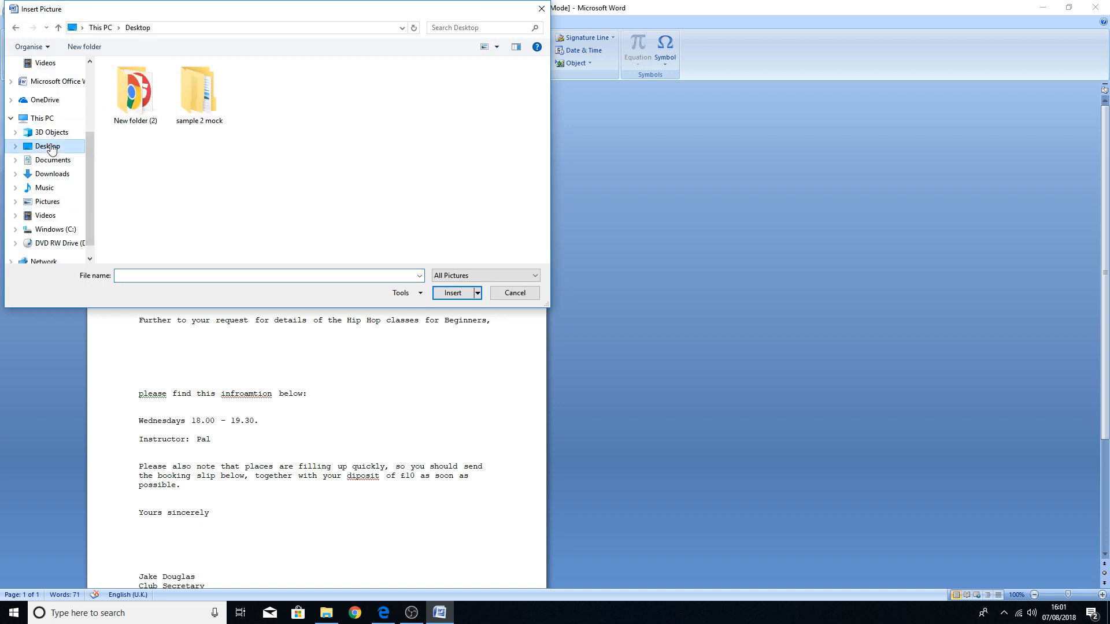
pyautogui.doubleClick(207, 102)
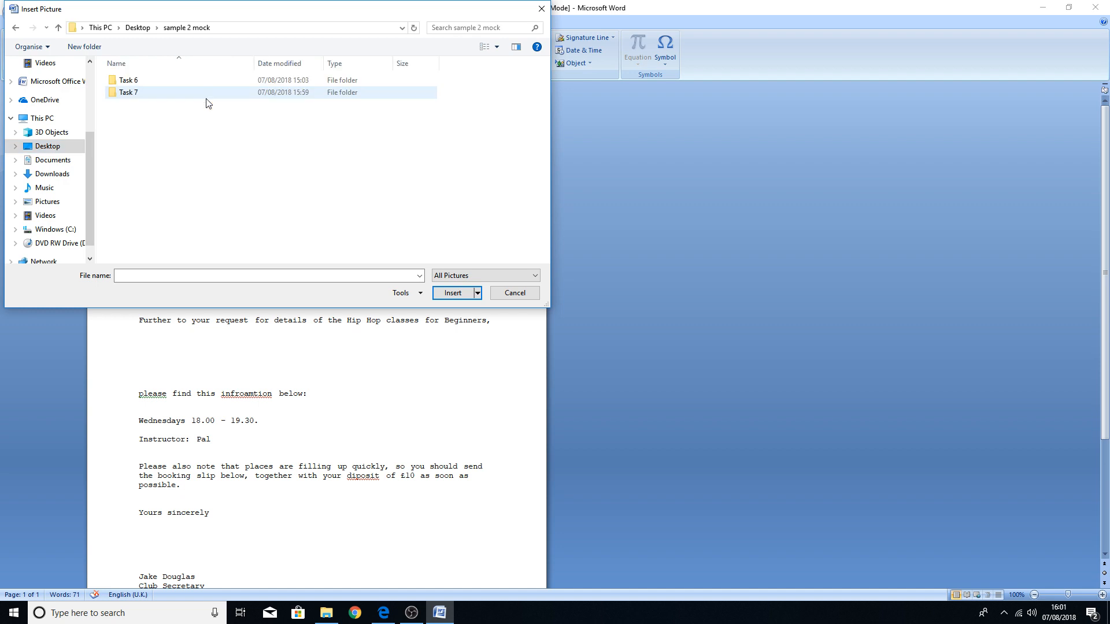
pyautogui.doubleClick(132, 98)
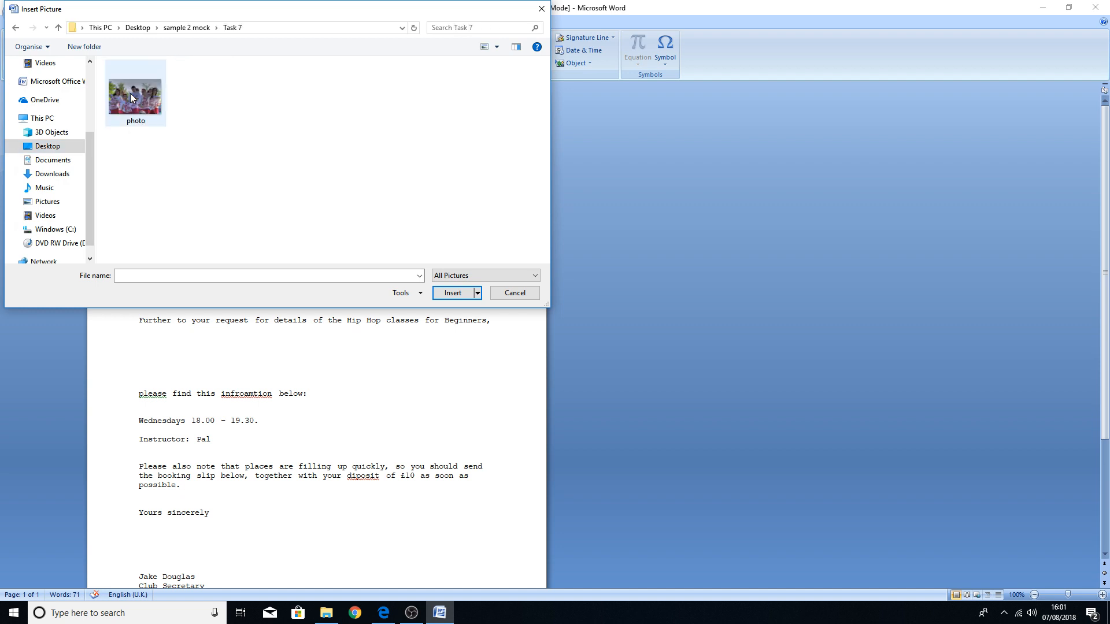
pyautogui.doubleClick(132, 99)
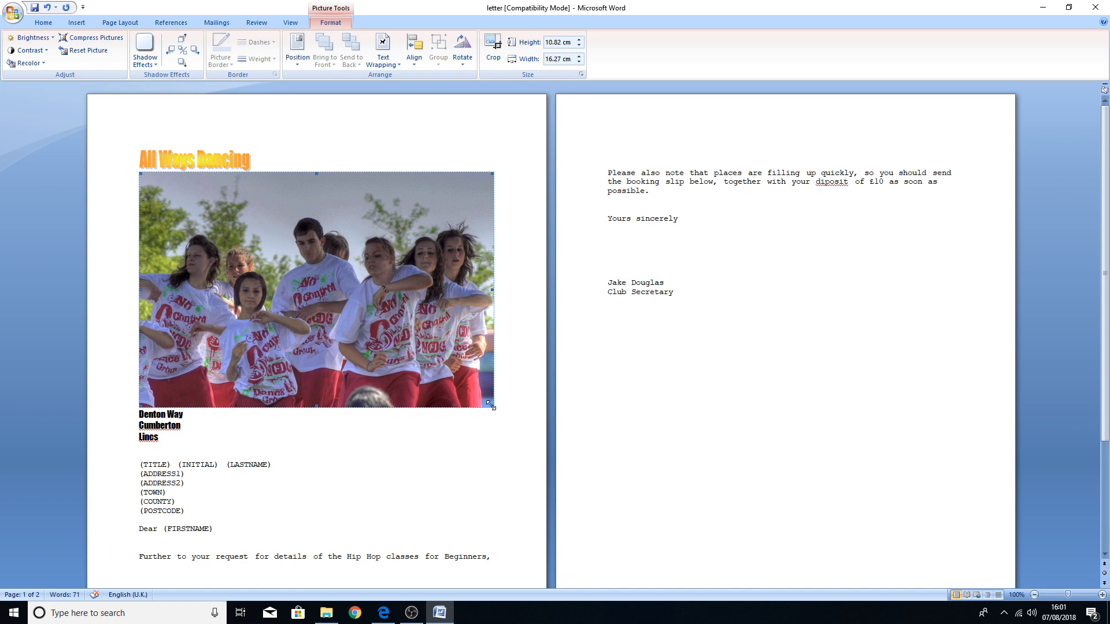
# Step: Shrink the photo to about 9.9 cm wide by 6.59 cm high and position it top right with square text wrapping
pyautogui.moveTo(491, 405); pyautogui.dragTo(355, 315)
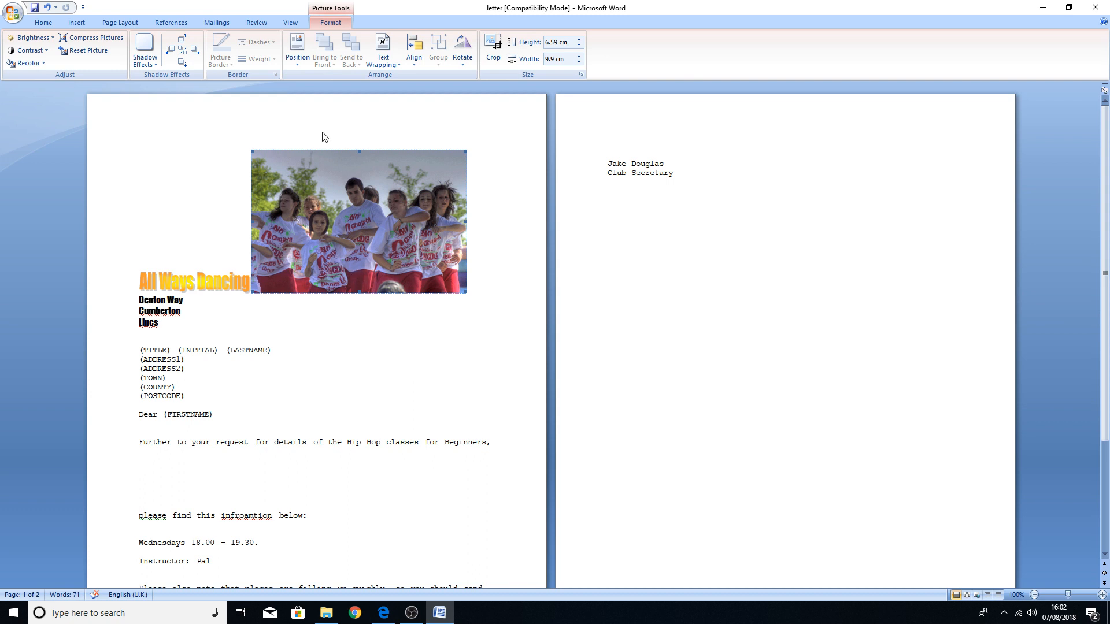
pyautogui.click(301, 61)
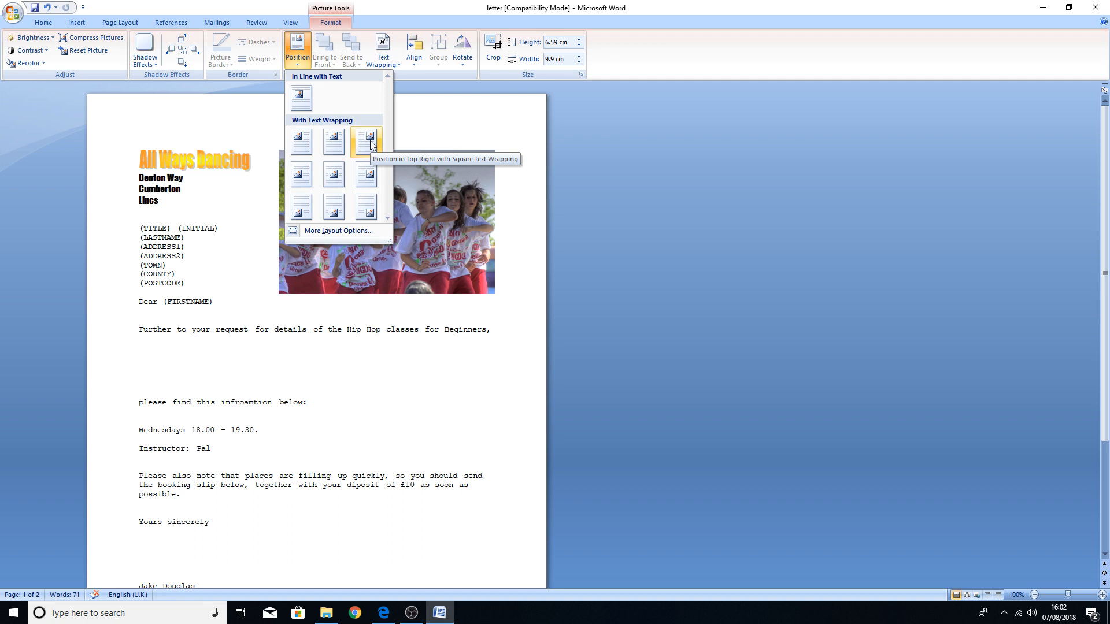
pyautogui.click(370, 141)
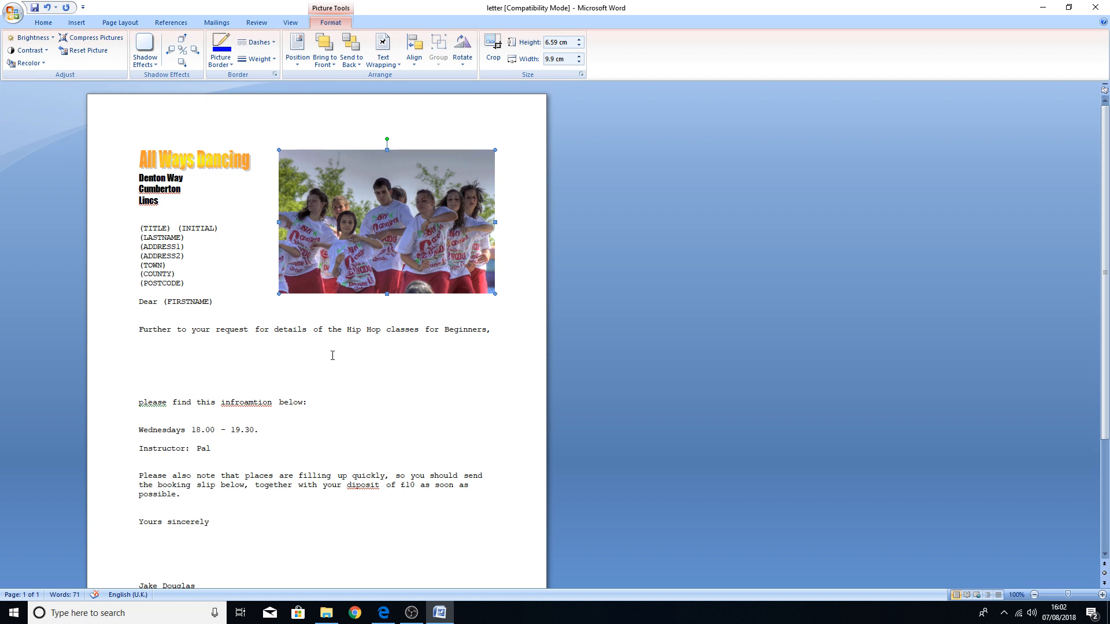
# Step: Check the Task 7 instructions, then delete the blank lines splitting the opening sentence between "Beginners," and "please find"
pyautogui.click(383, 613)
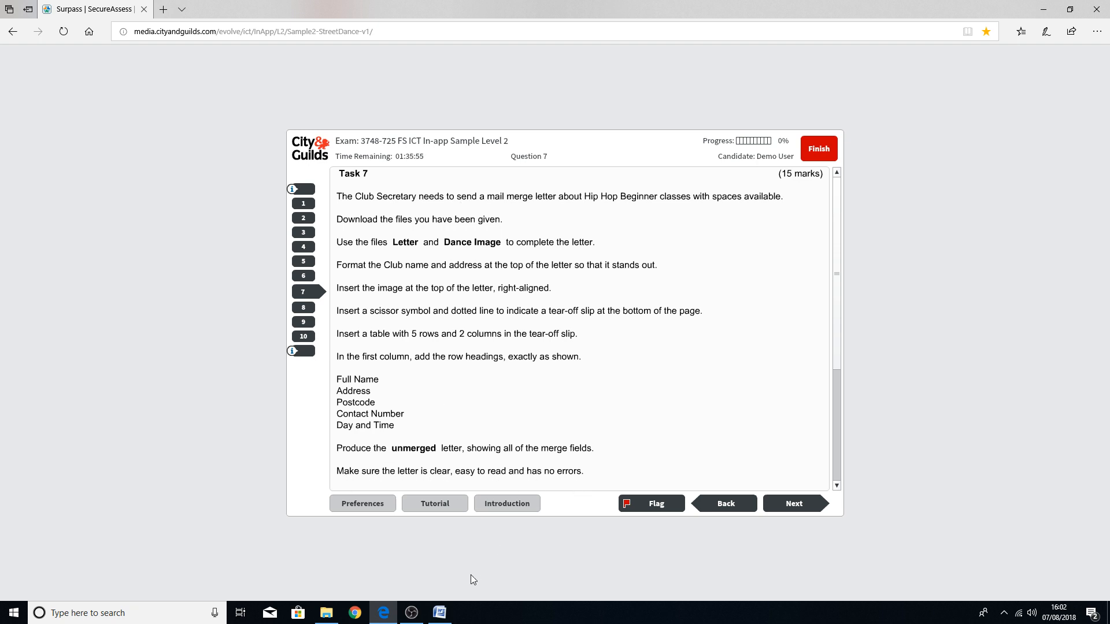
pyautogui.click(439, 616)
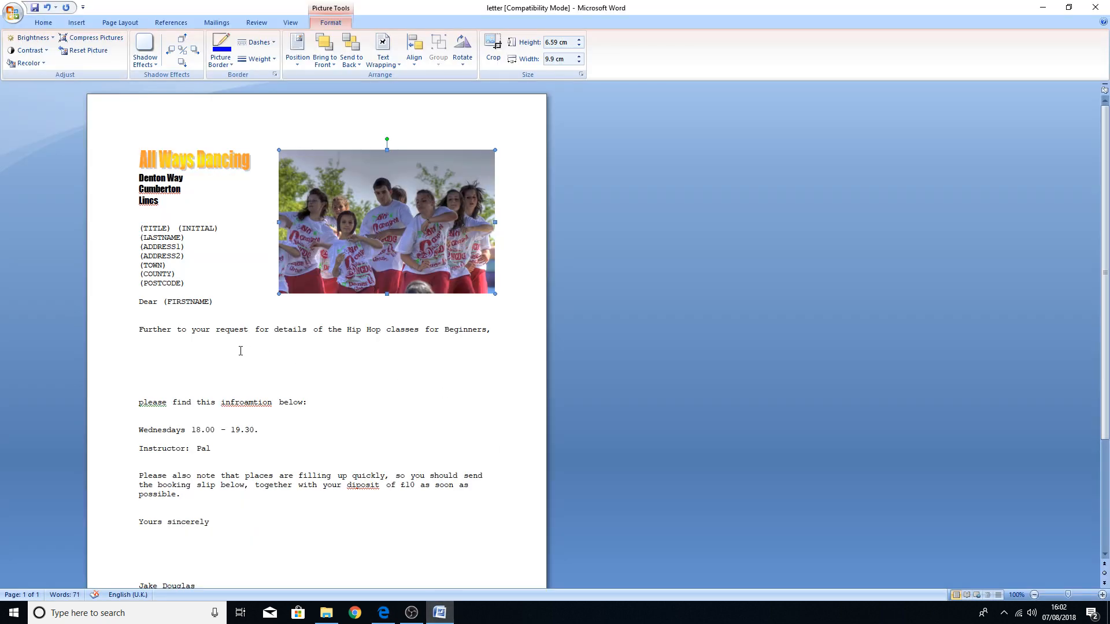
pyautogui.moveTo(167, 339); pyautogui.dragTo(204, 395)
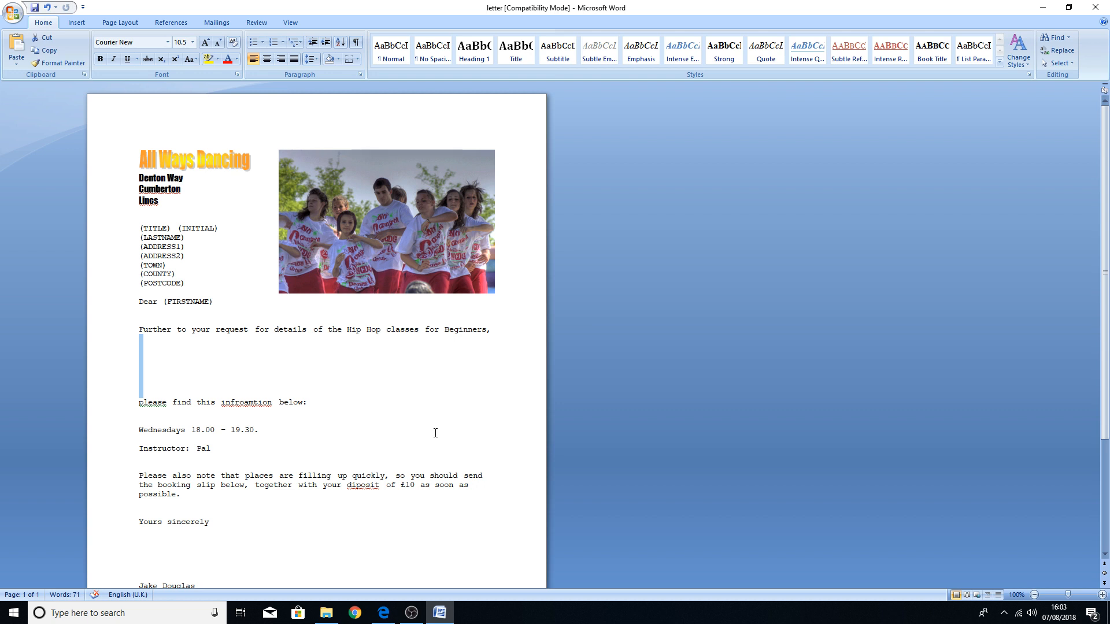
pyautogui.press('Delete')
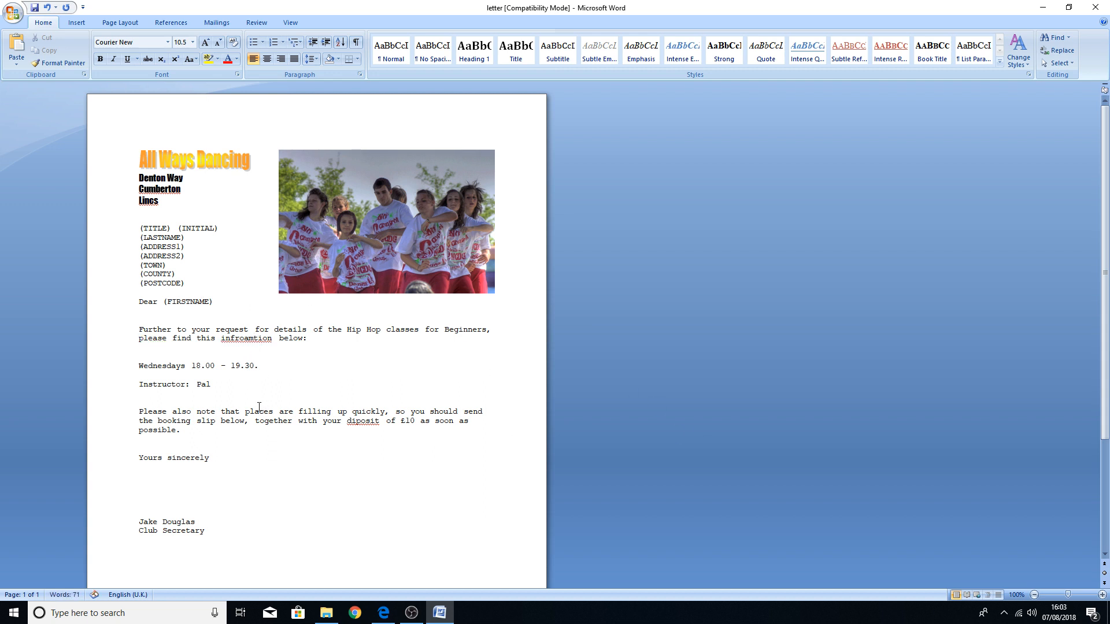
# Step: Correct the misspelled words in the letter body to "information" and "deposit"
pyautogui.press('BackSpace')
pyautogui.press('BackSpace')
pyautogui.press('BackSpace')
pyautogui.write('or')
pyautogui.press('Right')
pyautogui.write('a')
pyautogui.click(353, 421)
pyautogui.press('BackSpace')
pyautogui.write('e')
# Step: Insert the Wingdings scissors symbol (character code 34) on a new line below "Club Secretary"
pyautogui.scroll(-5, 348, 450)
pyautogui.scroll(5, 348, 451)
pyautogui.scroll(-5, 336, 416)
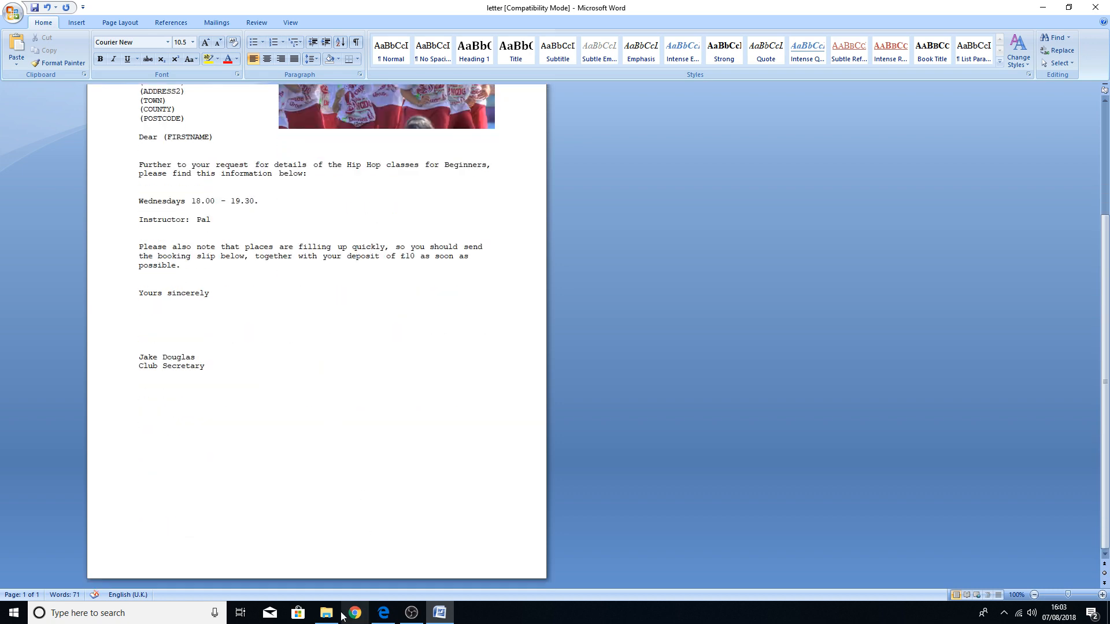
pyautogui.moveTo(332, 619)
pyautogui.click(216, 371)
pyautogui.click(84, 22)
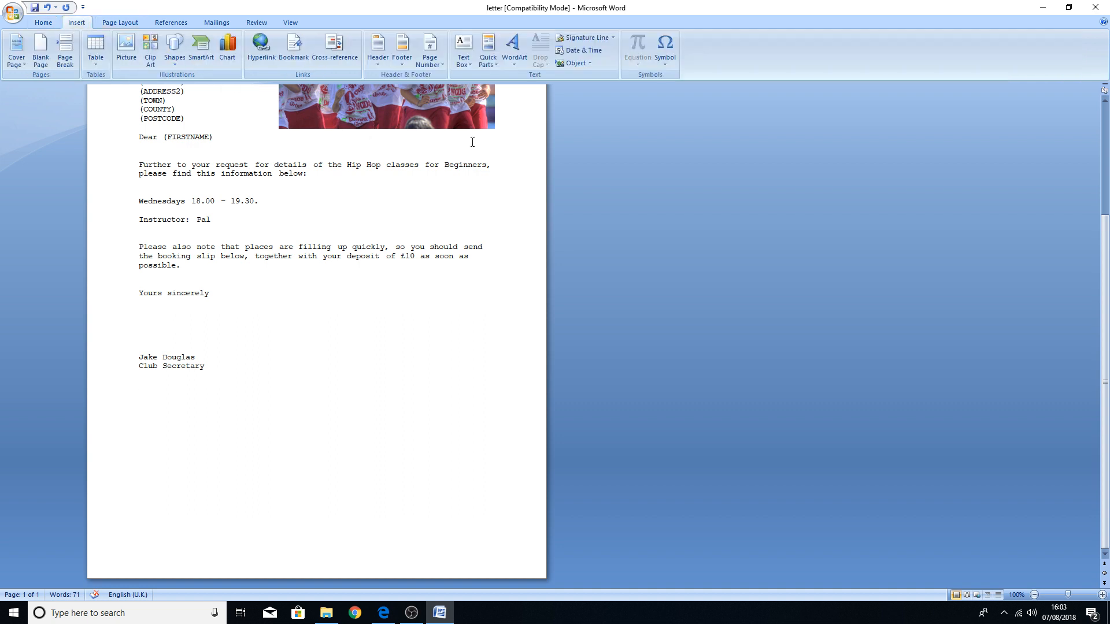
pyautogui.click(668, 61)
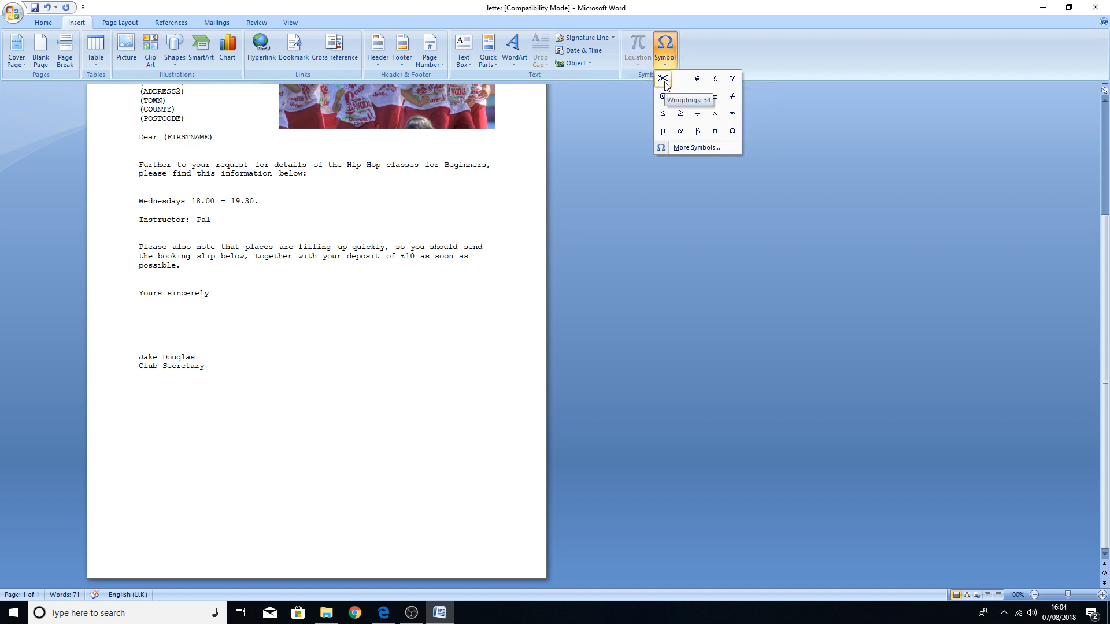
pyautogui.click(678, 149)
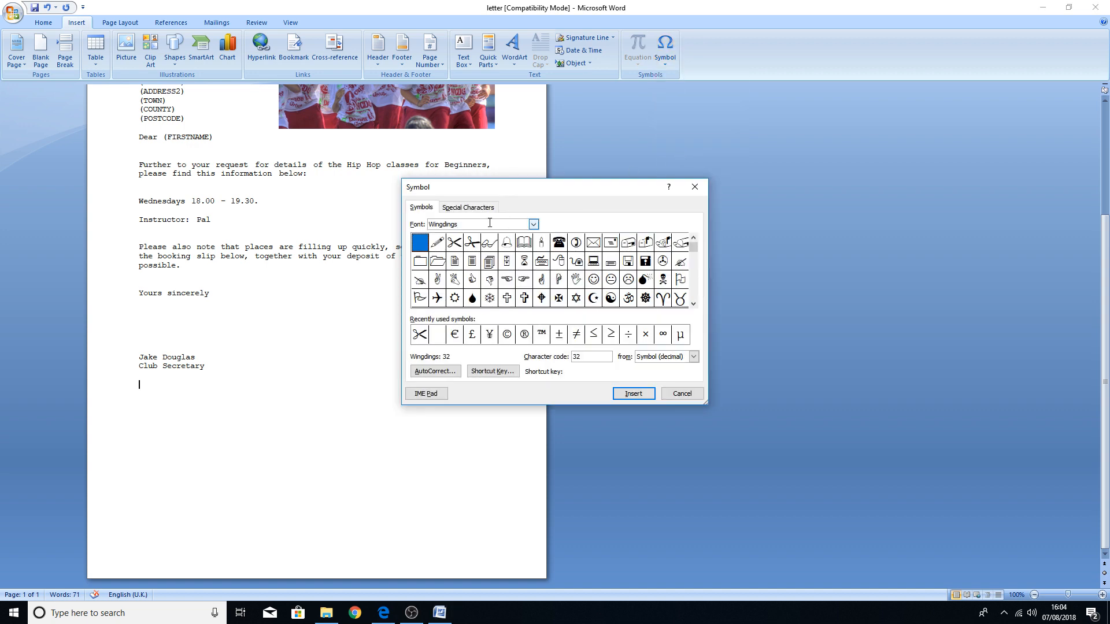
pyautogui.click(457, 246)
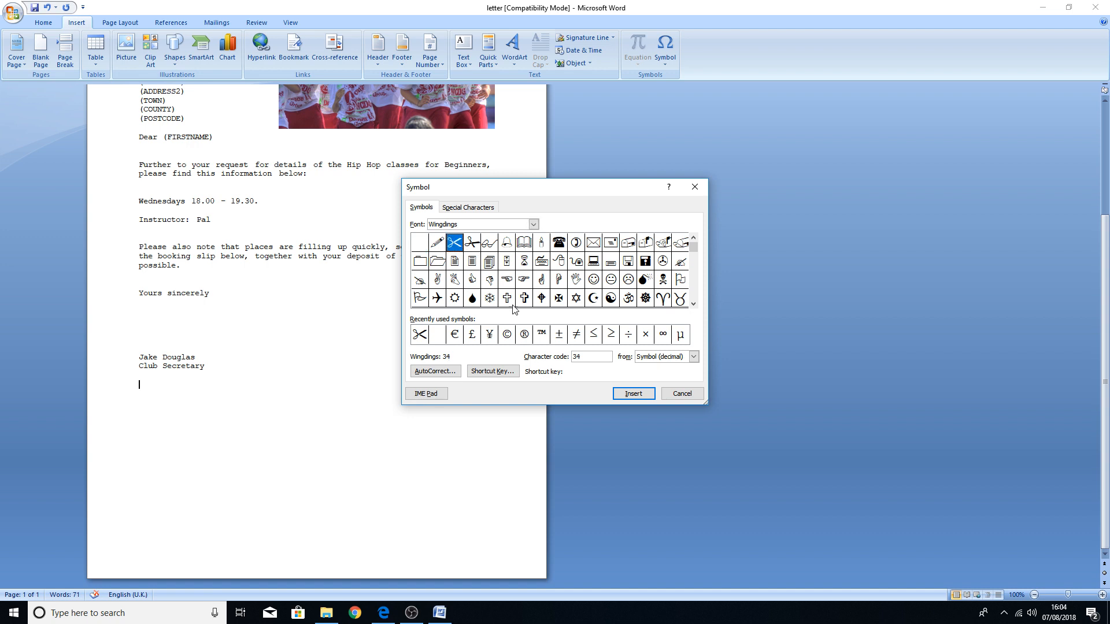
pyautogui.doubleClick(461, 249)
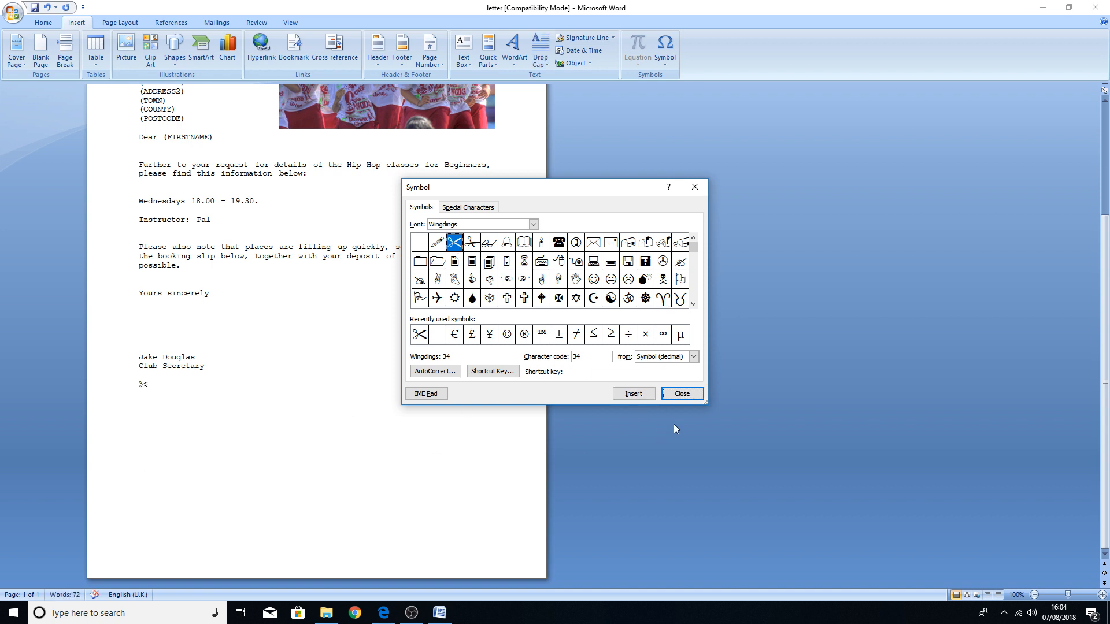
pyautogui.click(686, 394)
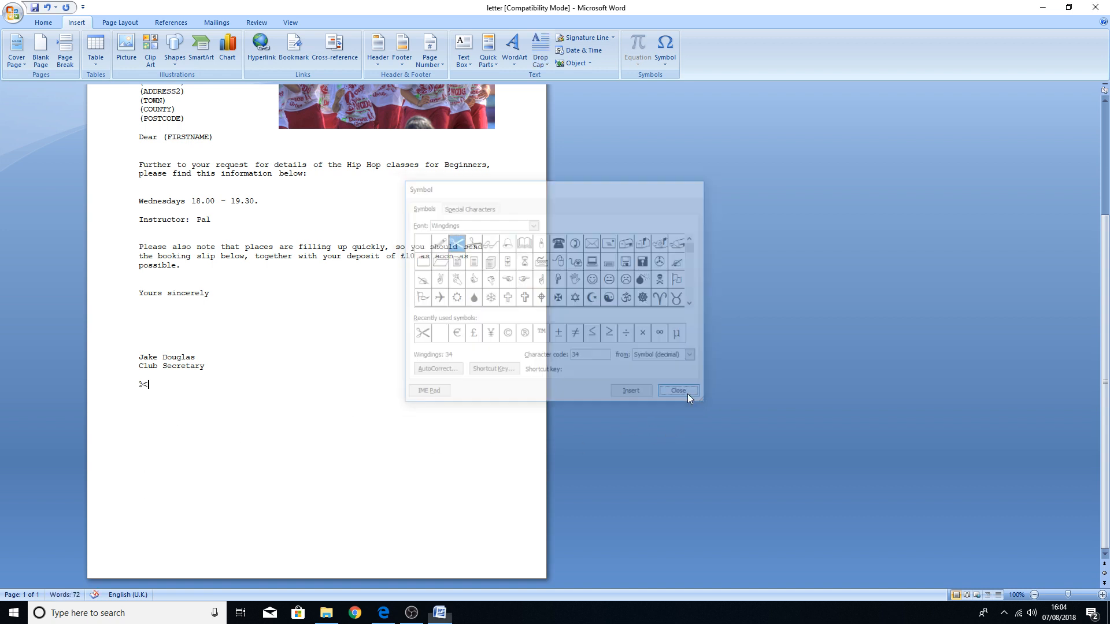
# Step: Enlarge the scissors symbol below the signature to font size 12, trying bold and italic on it
pyautogui.doubleClick(149, 386)
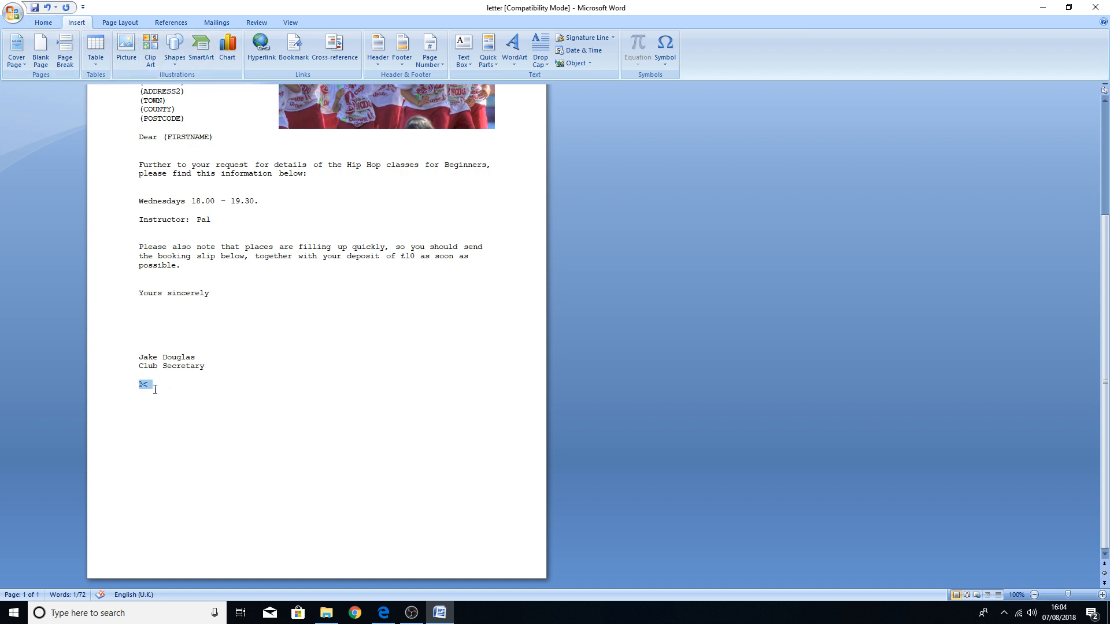
pyautogui.click(43, 23)
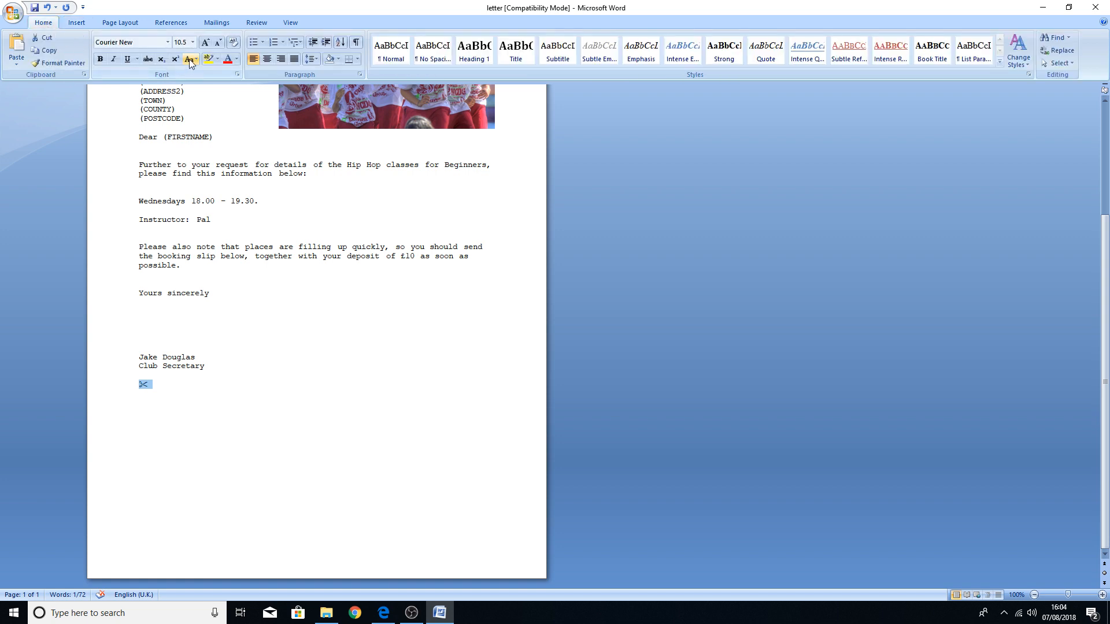
pyautogui.click(210, 44)
pyautogui.click(210, 43)
pyautogui.click(98, 57)
pyautogui.click(98, 58)
pyautogui.click(98, 61)
pyautogui.click(99, 61)
pyautogui.click(116, 59)
pyautogui.click(109, 58)
pyautogui.click(195, 394)
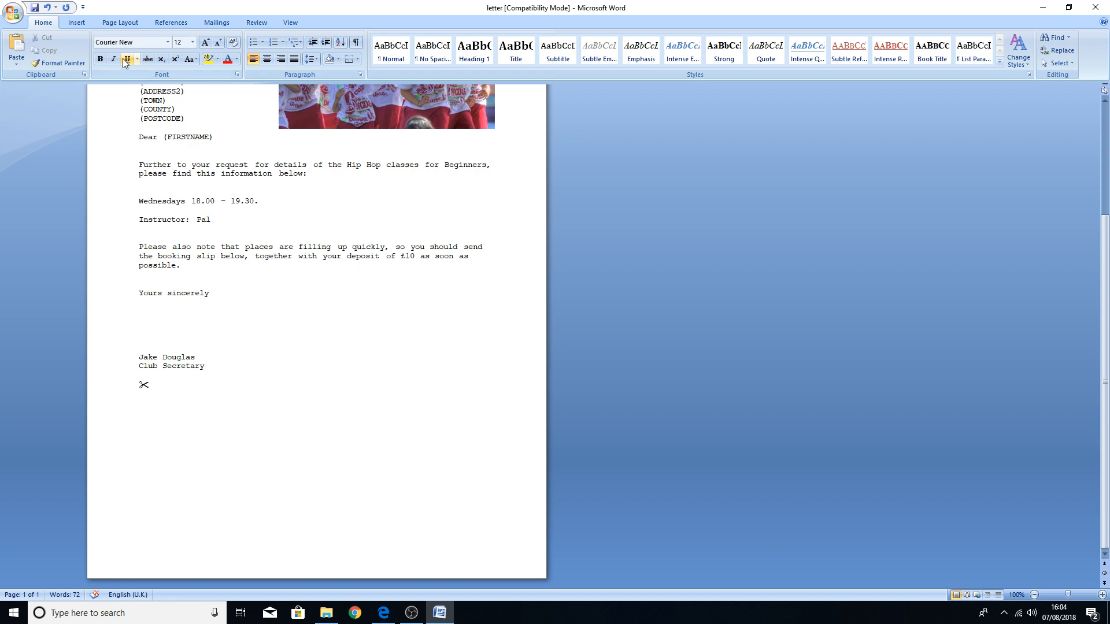
# Step: Draw a straight horizontal line about 21.17 cm long across the full page width, through the scissors symbol
pyautogui.click(79, 22)
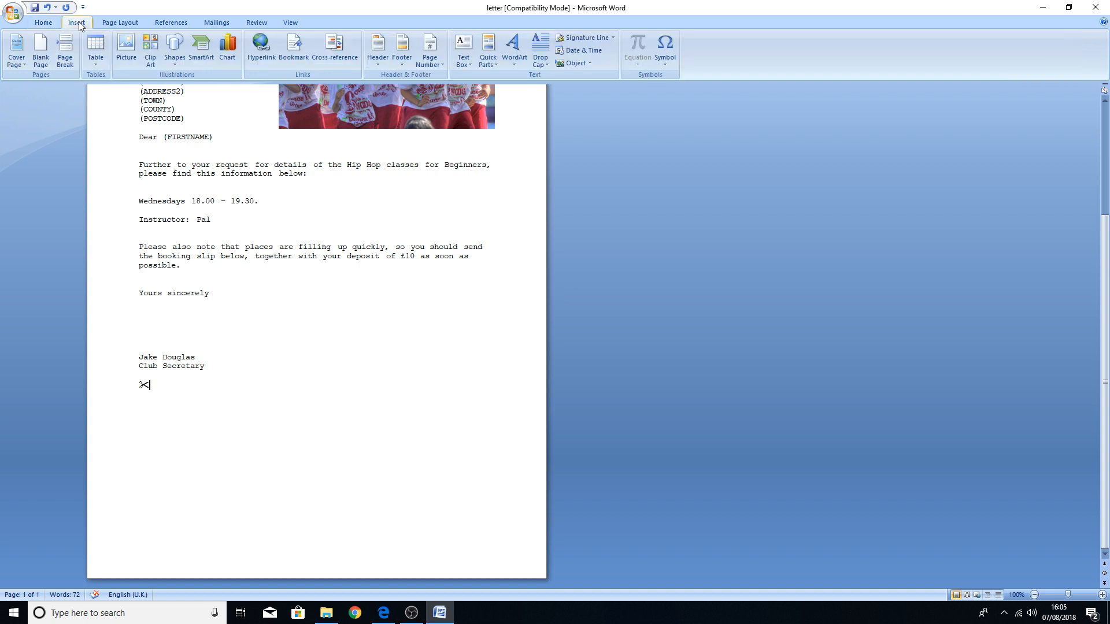
pyautogui.click(172, 64)
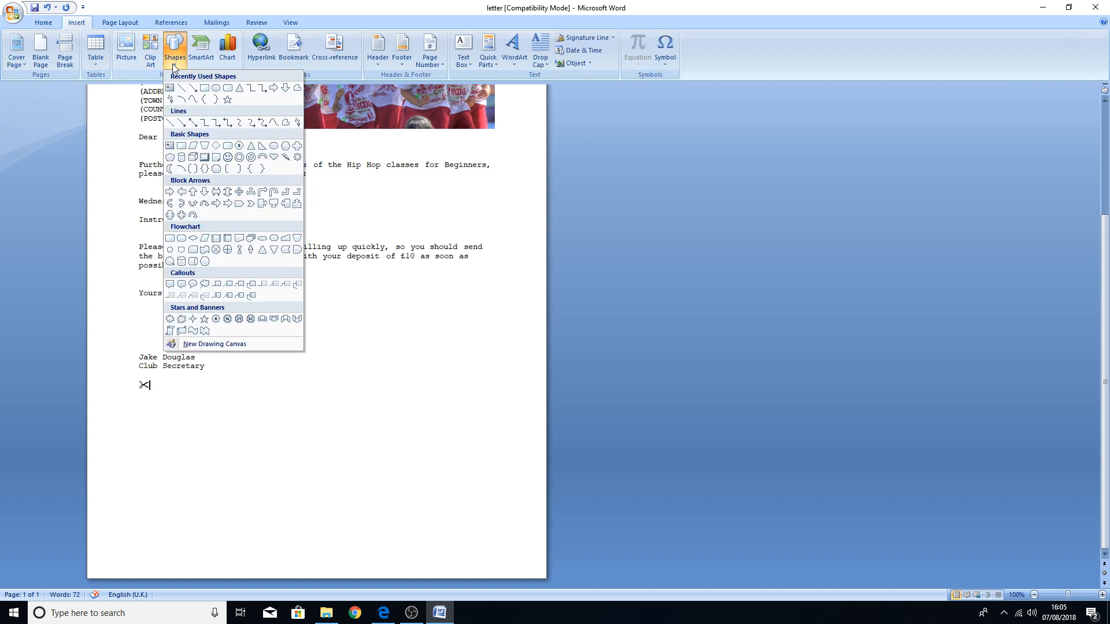
pyautogui.click(172, 123)
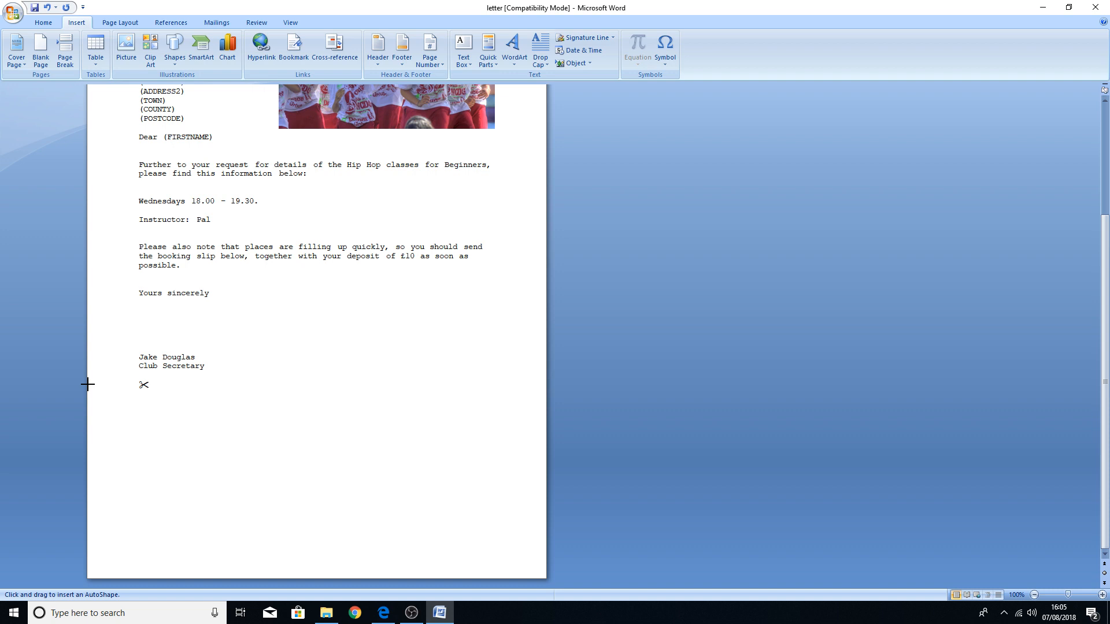
pyautogui.moveTo(87, 385); pyautogui.dragTo(377, 386)
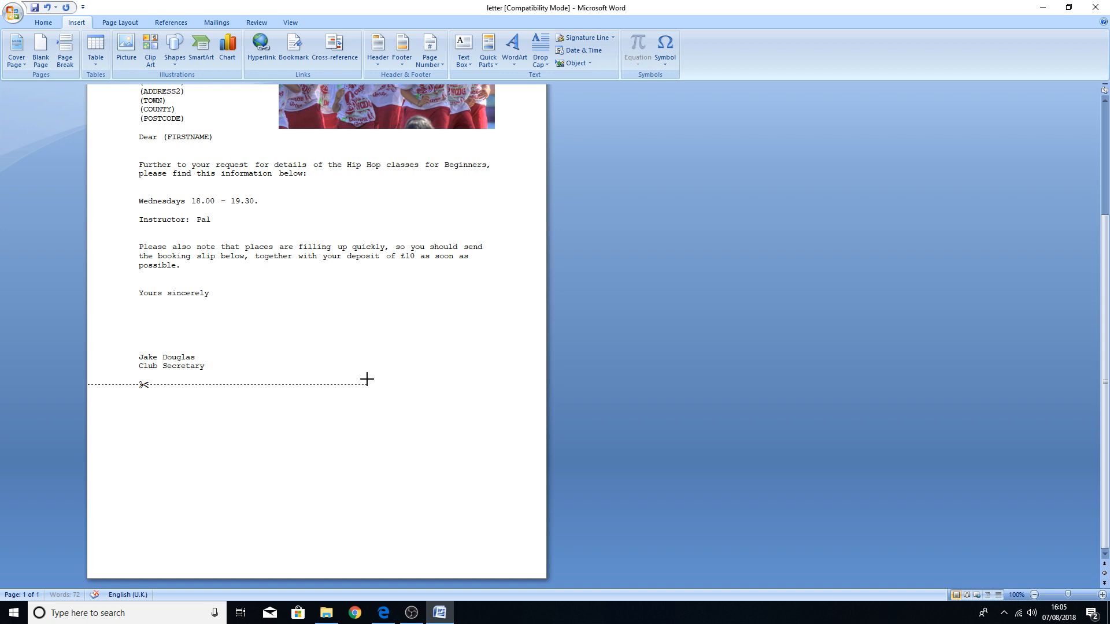
pyautogui.moveTo(371, 399)
pyautogui.mouseDown()
pyautogui.moveTo(369, 424)
pyautogui.moveTo(379, 336)
pyautogui.moveTo(381, 371)
pyautogui.moveTo(399, 351)
pyautogui.moveTo(551, 369)
pyautogui.mouseUp()
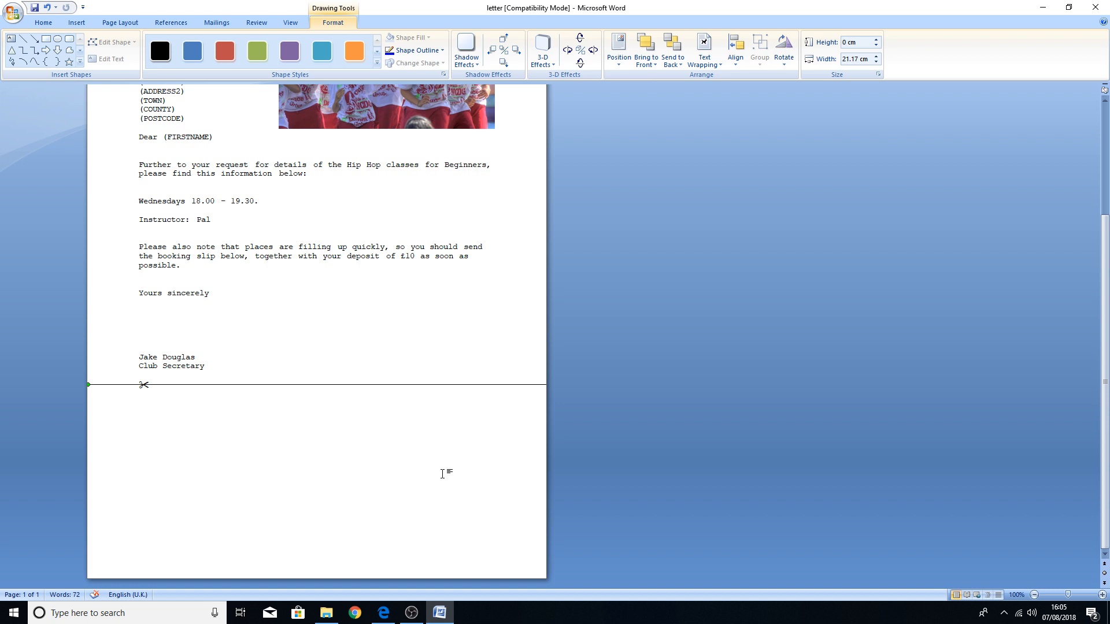
# Step: Change the tear-off line's dash style to the dash-dot pattern and deselect the line
pyautogui.rightClick(299, 386)
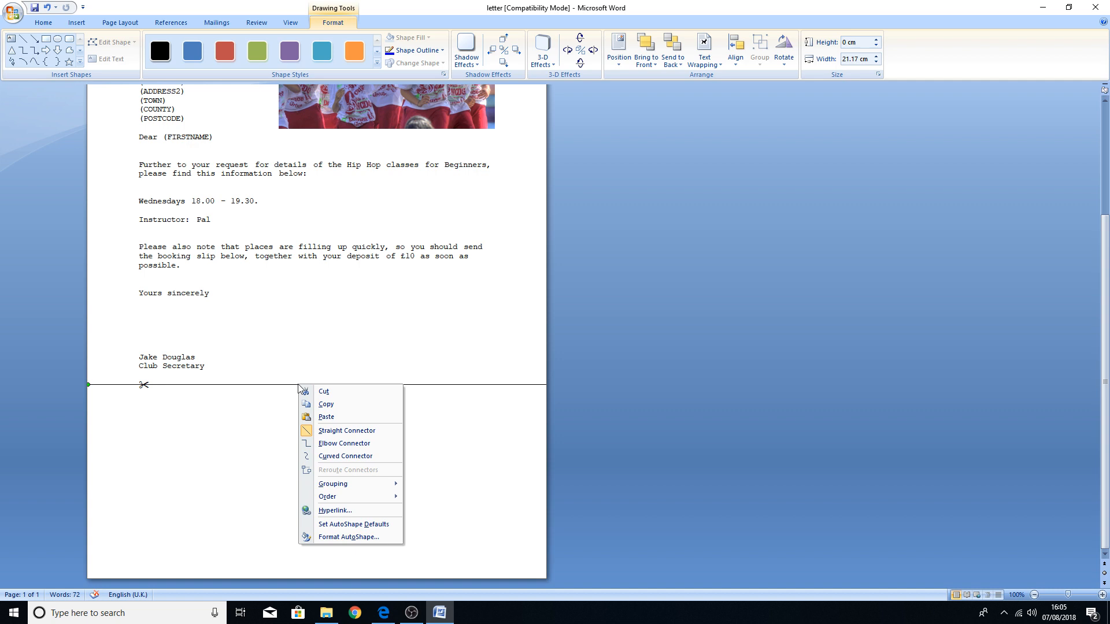
pyautogui.moveTo(333, 497)
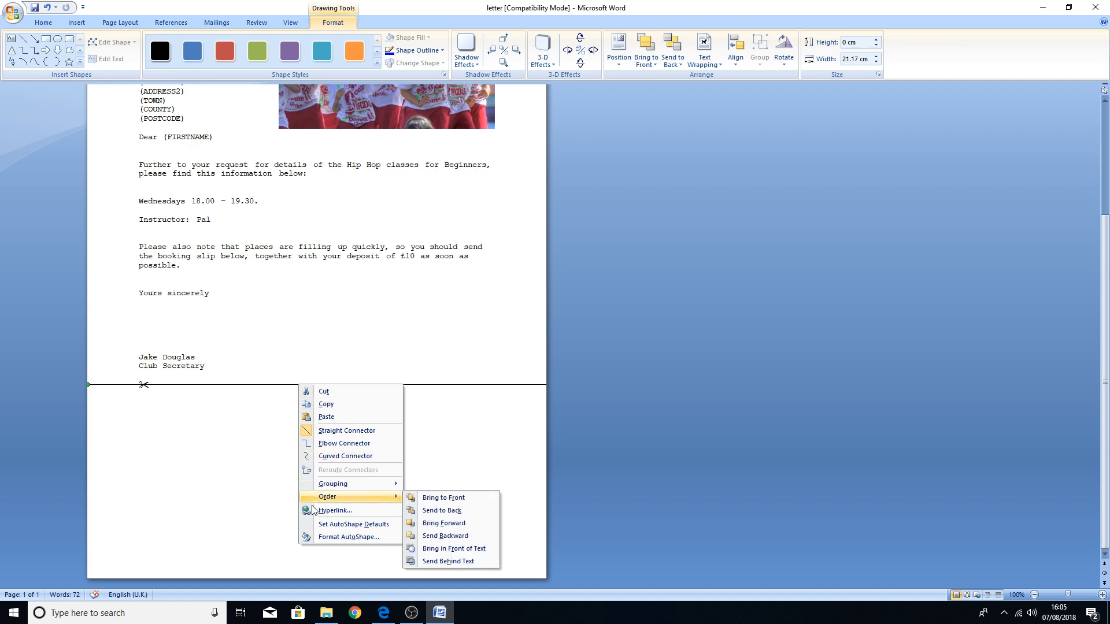
pyautogui.click(328, 538)
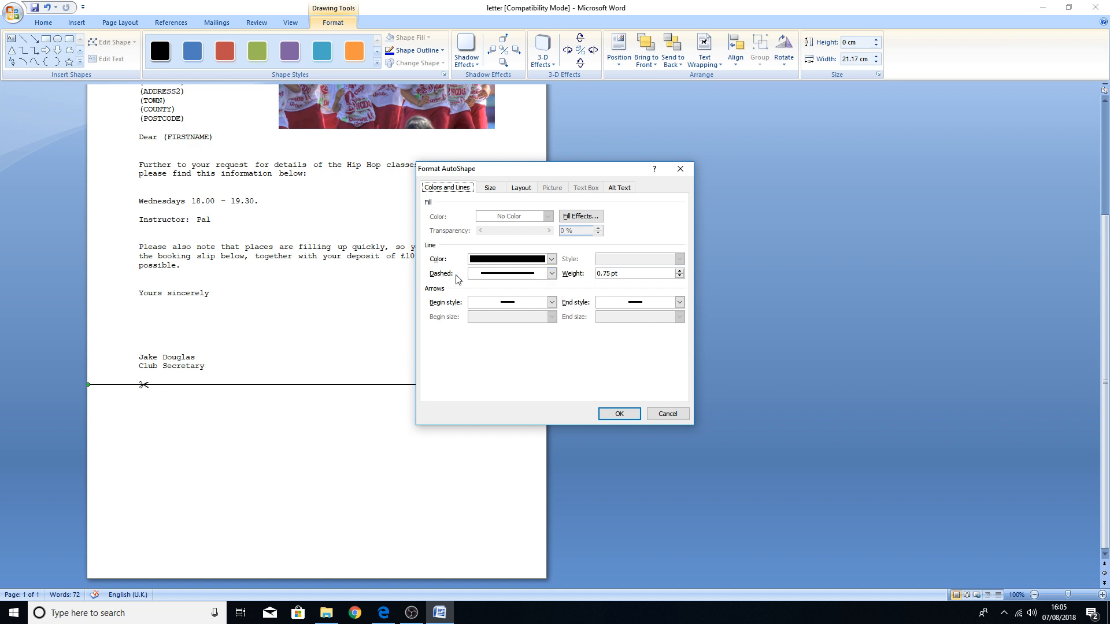
pyautogui.click(552, 274)
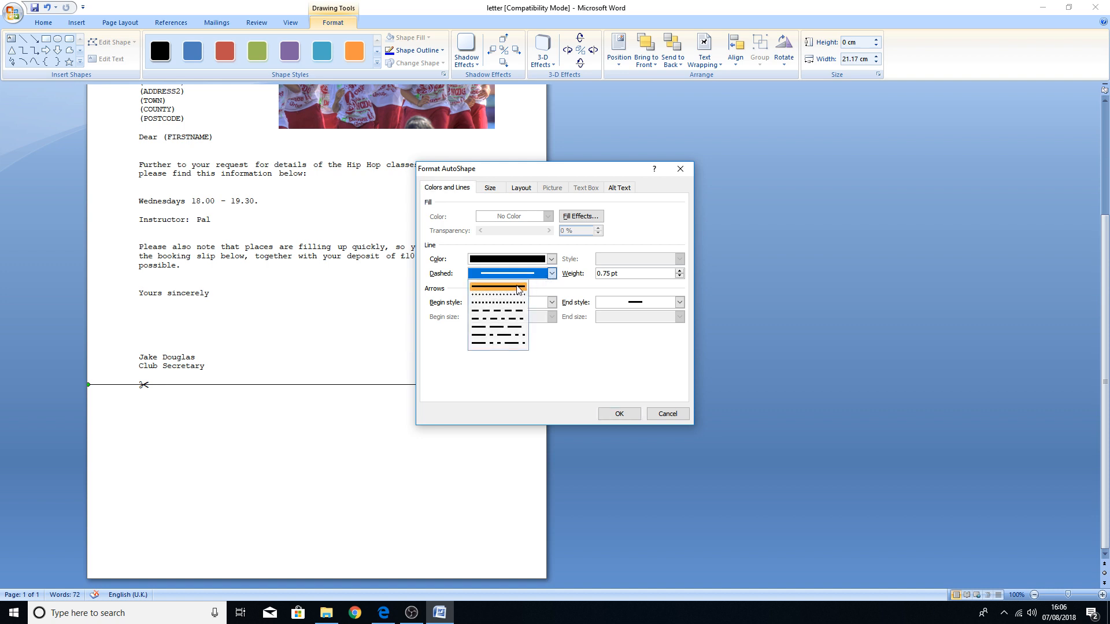
pyautogui.click(500, 319)
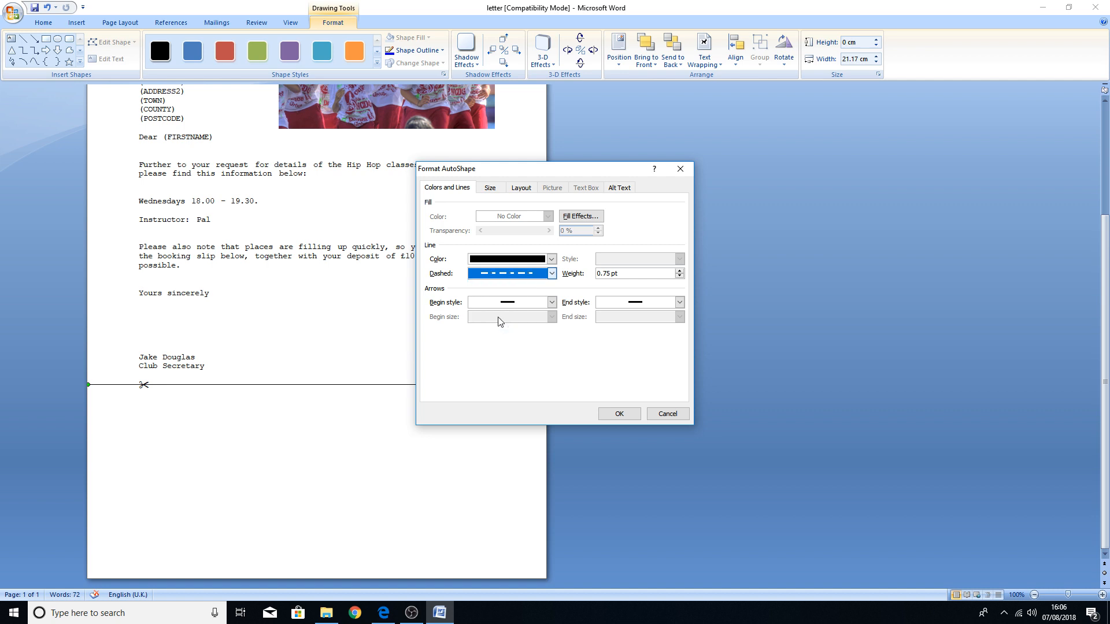
pyautogui.click(617, 414)
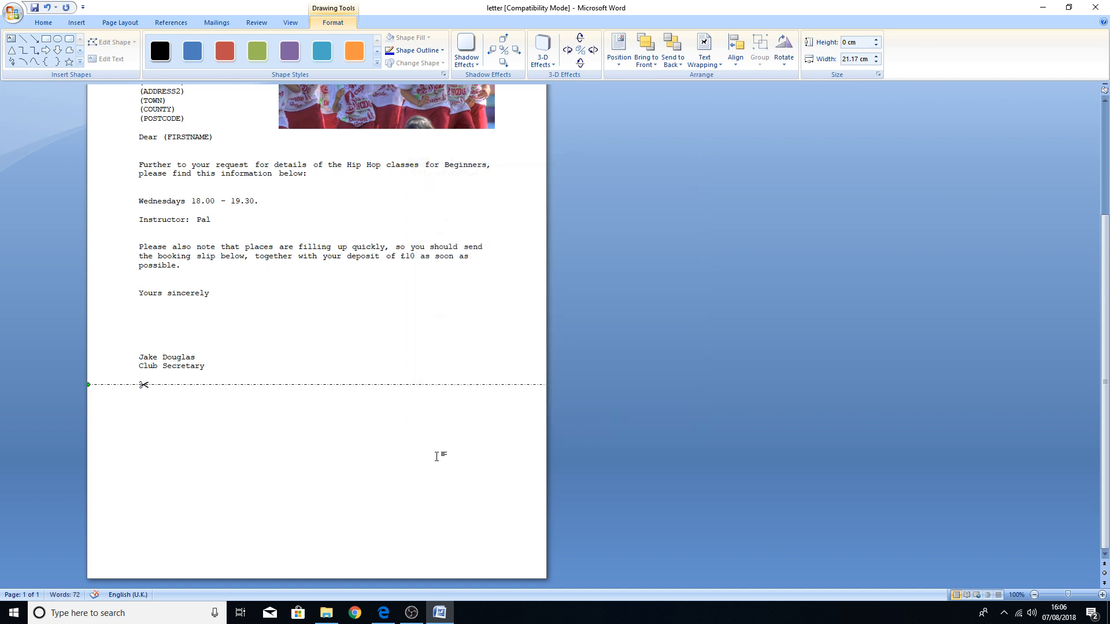
pyautogui.click(403, 461)
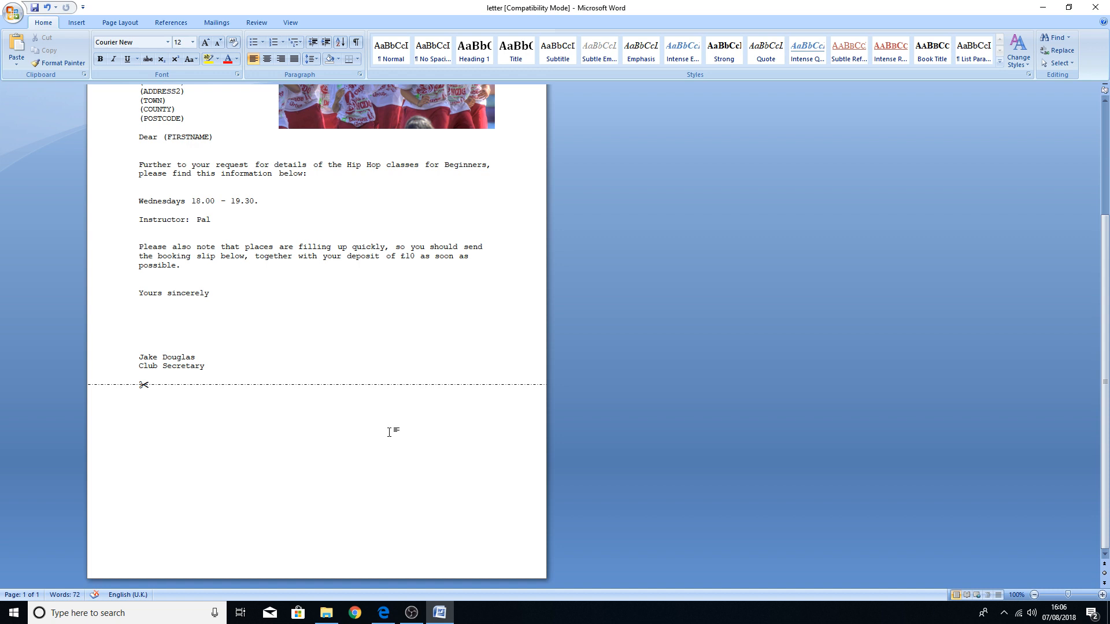
# Step: Insert a table with 5 rows and 2 columns a few lines below the tear-off line
pyautogui.scroll(4, 244, 443)
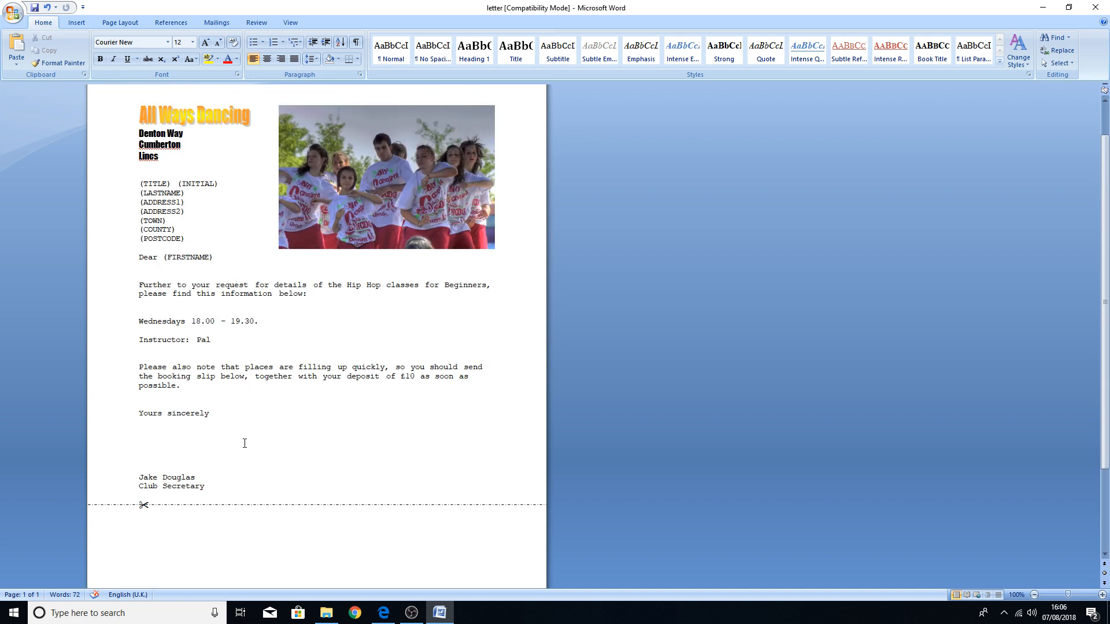
pyautogui.scroll(-4, 244, 442)
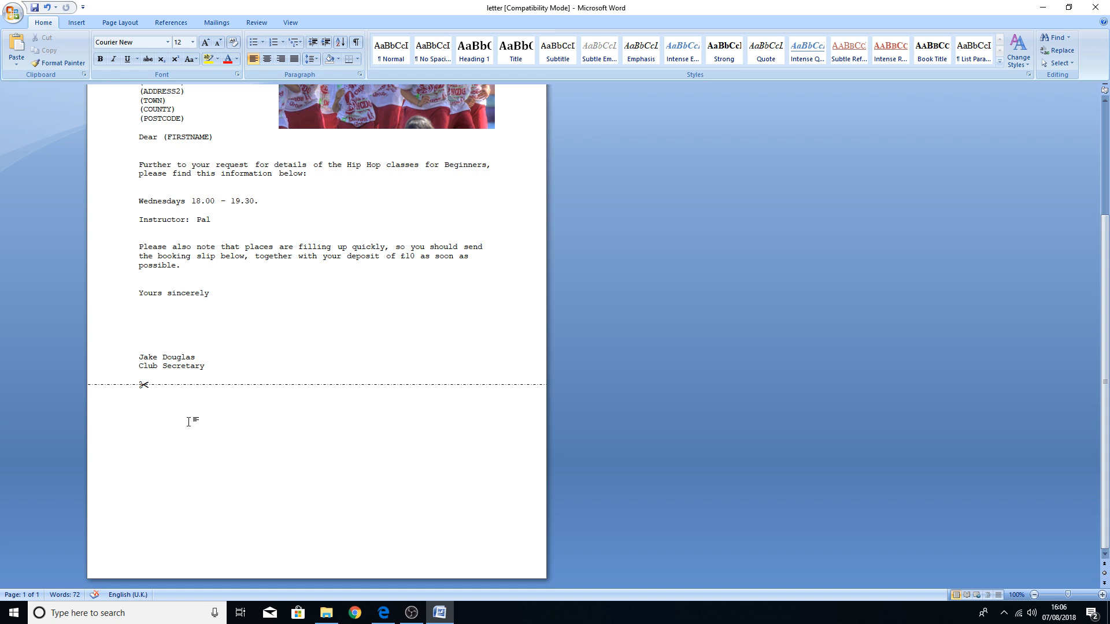
pyautogui.click(383, 613)
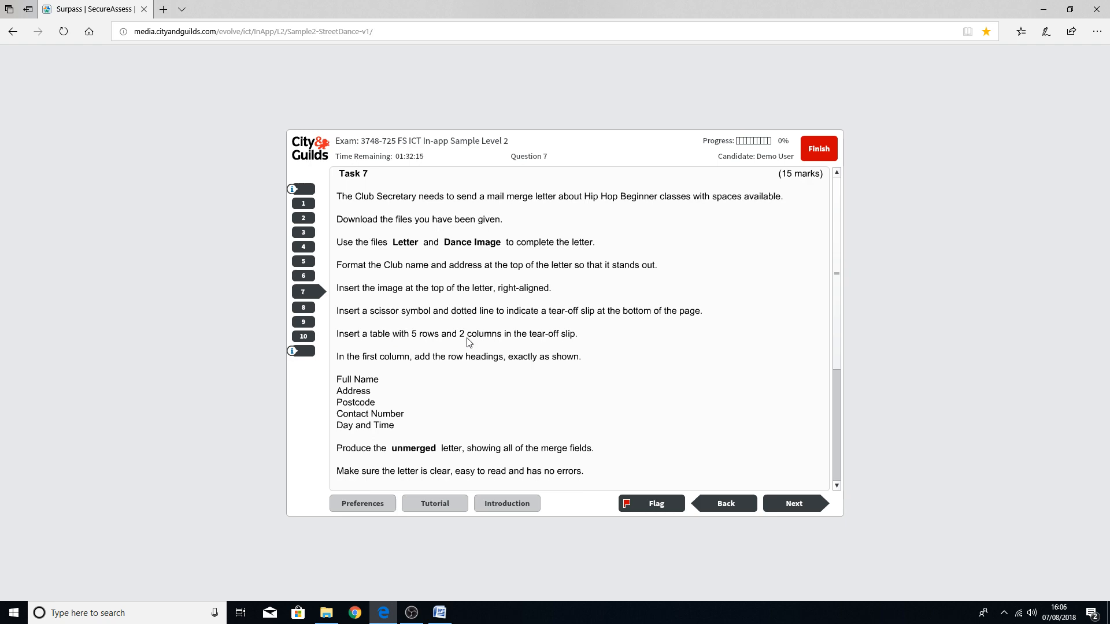
pyautogui.click(439, 613)
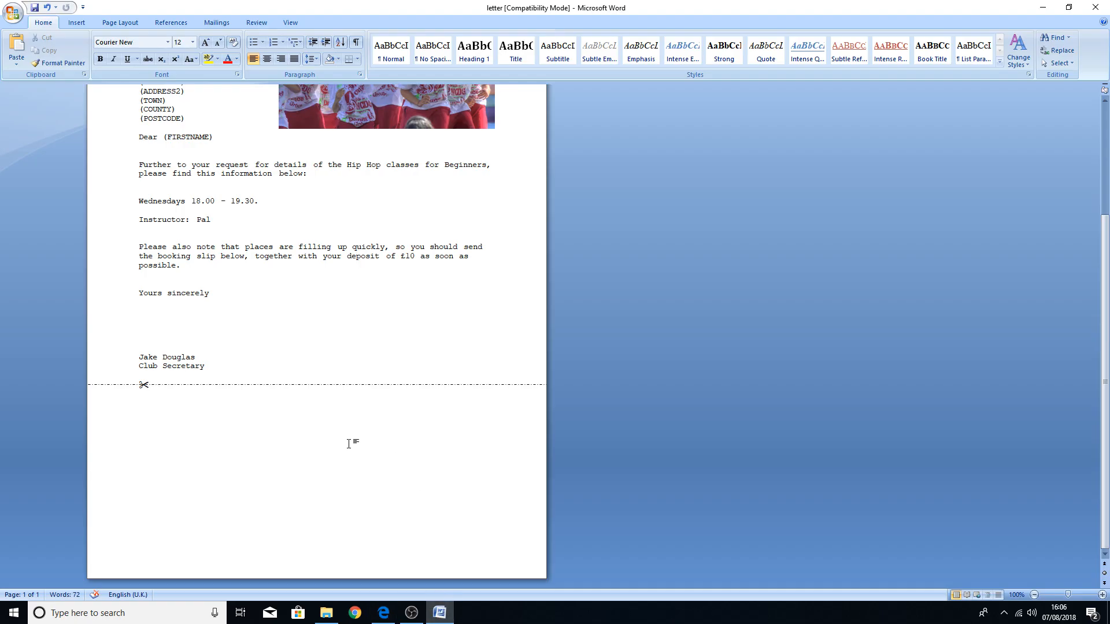
pyautogui.press('Return')
pyautogui.press('Return')
pyautogui.press('Return')
pyautogui.click(75, 23)
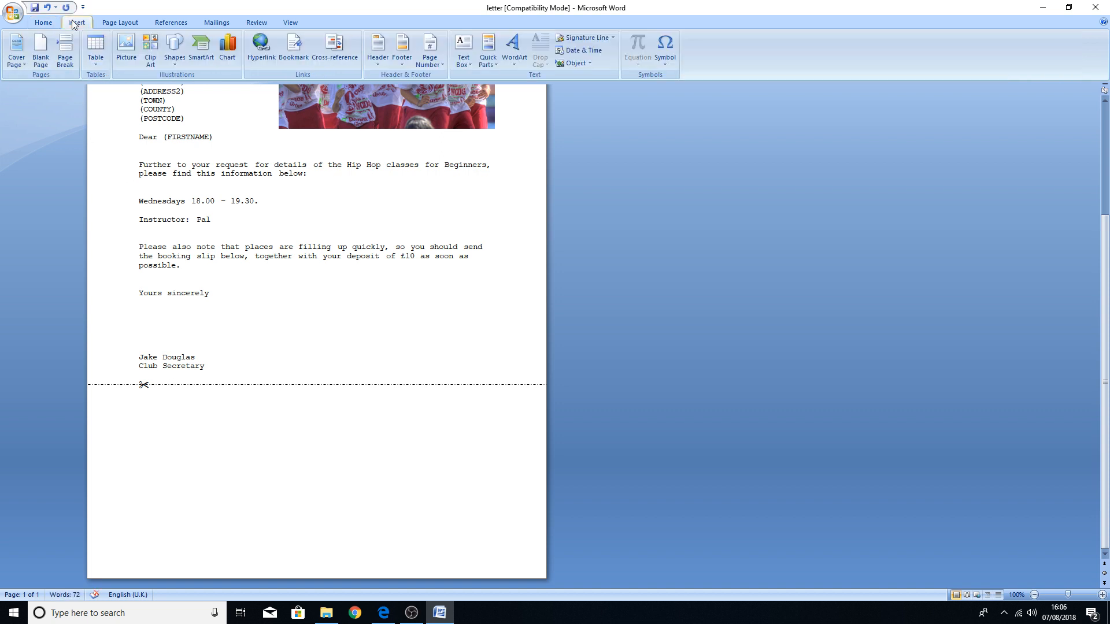
pyautogui.click(97, 58)
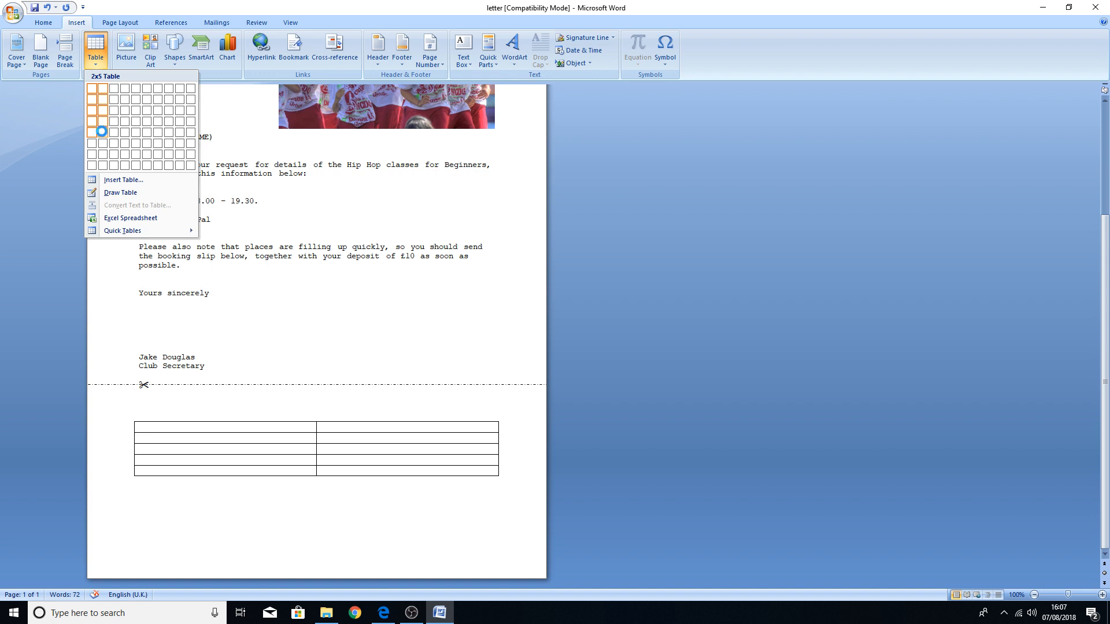
pyautogui.click(102, 133)
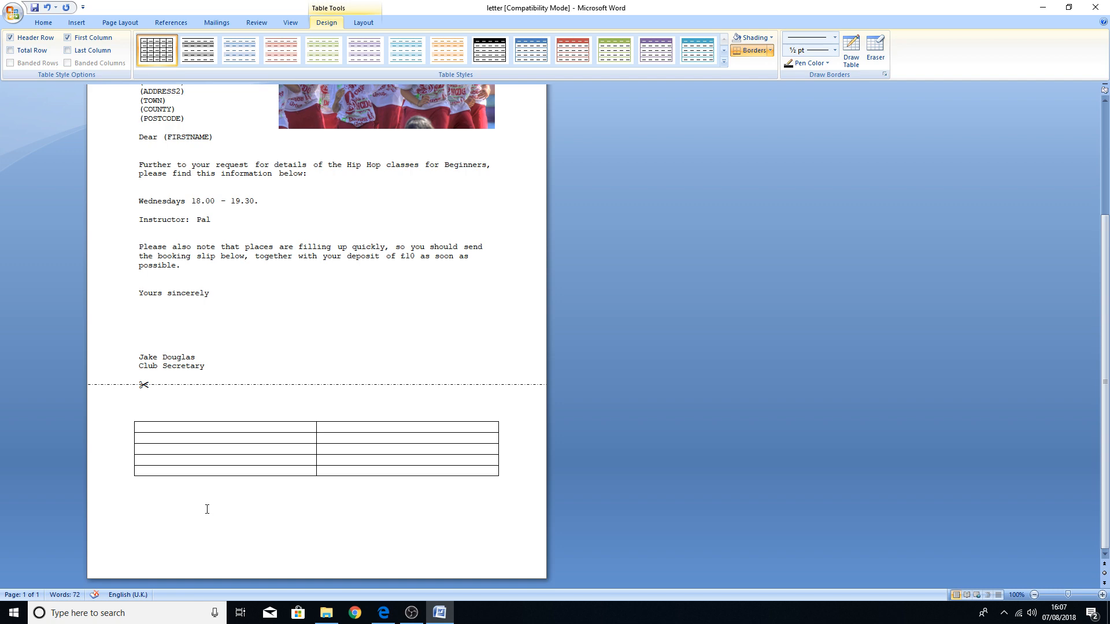
# Step: Fill the first three rows of the table's first column with the headings Full Name, Address and Postcode, following the Task 7 instructions
pyautogui.click(384, 613)
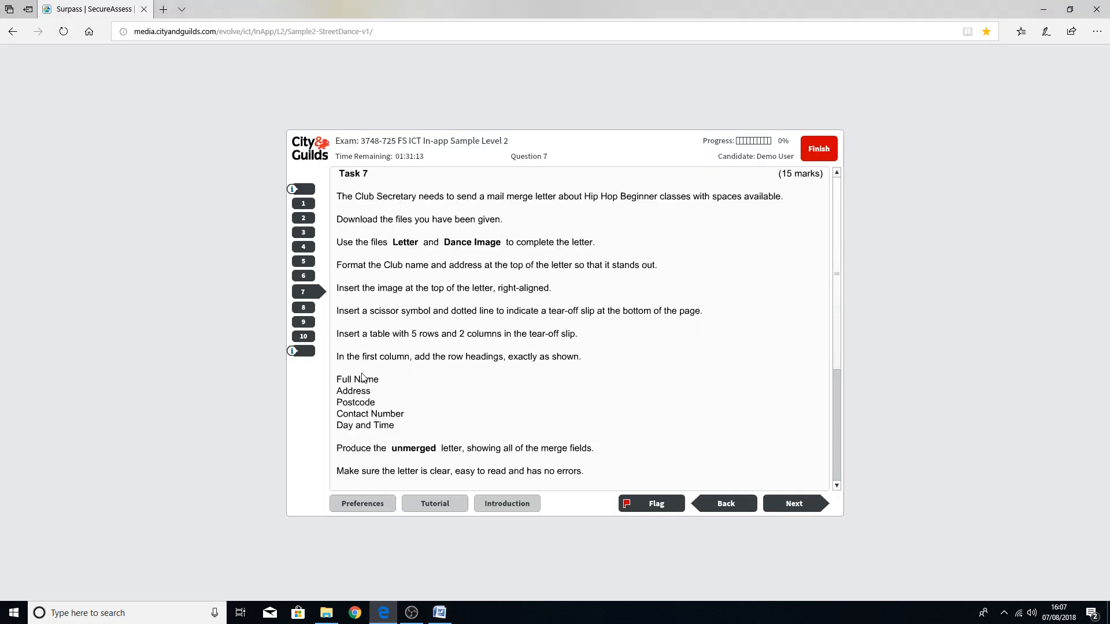
pyautogui.scroll(-2, 353, 399)
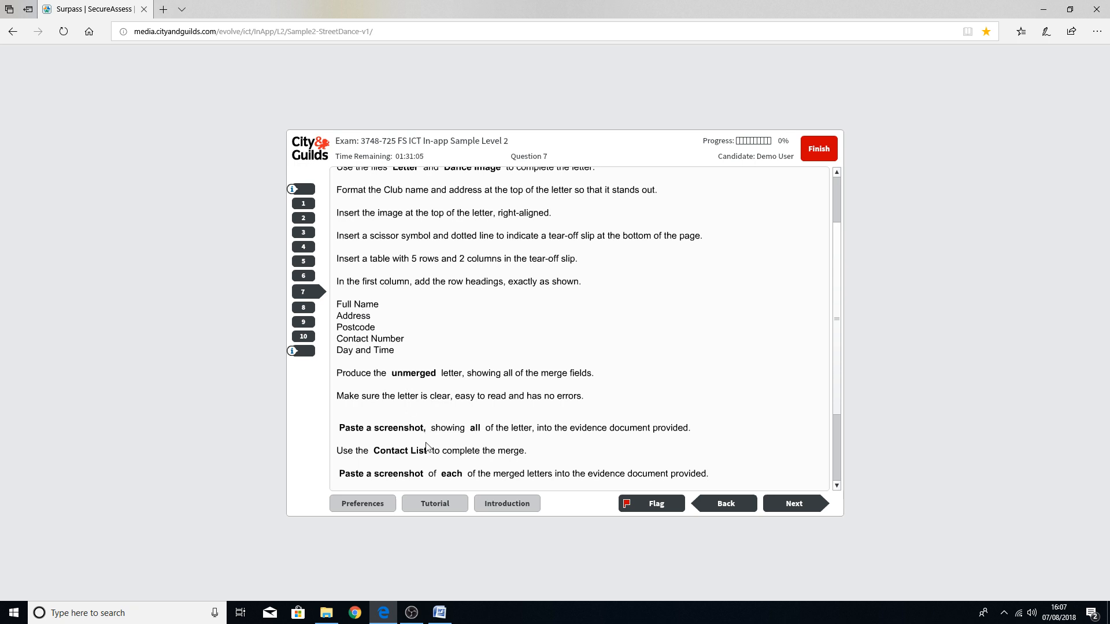
pyautogui.click(440, 613)
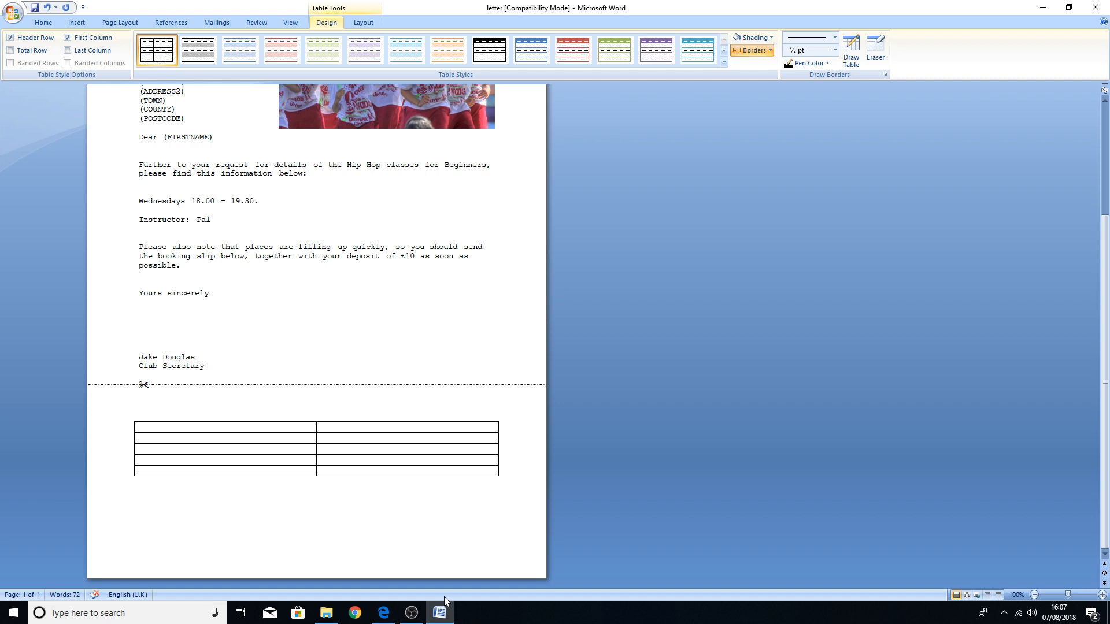
pyautogui.write('Full Name')
pyautogui.click(383, 613)
pyautogui.click(439, 613)
pyautogui.click(200, 438)
pyautogui.write('Address')
pyautogui.click(170, 451)
pyautogui.write('Po')
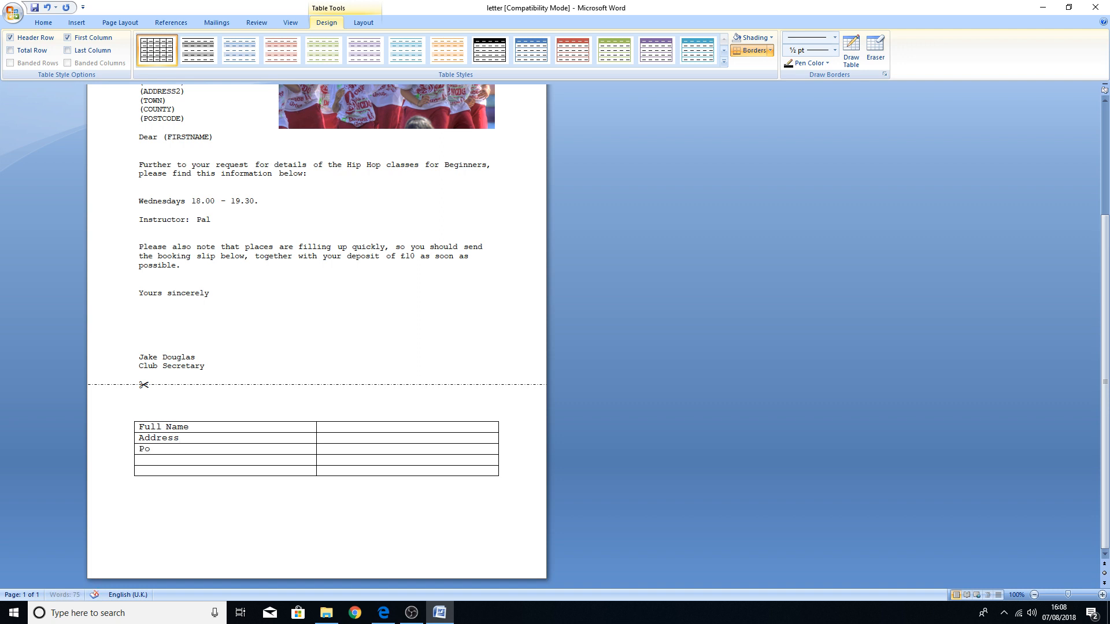
pyautogui.write('stcode')
# Step: Add the headings Contact Number and Day and Time in the last two rows of the table's first column
pyautogui.click(381, 612)
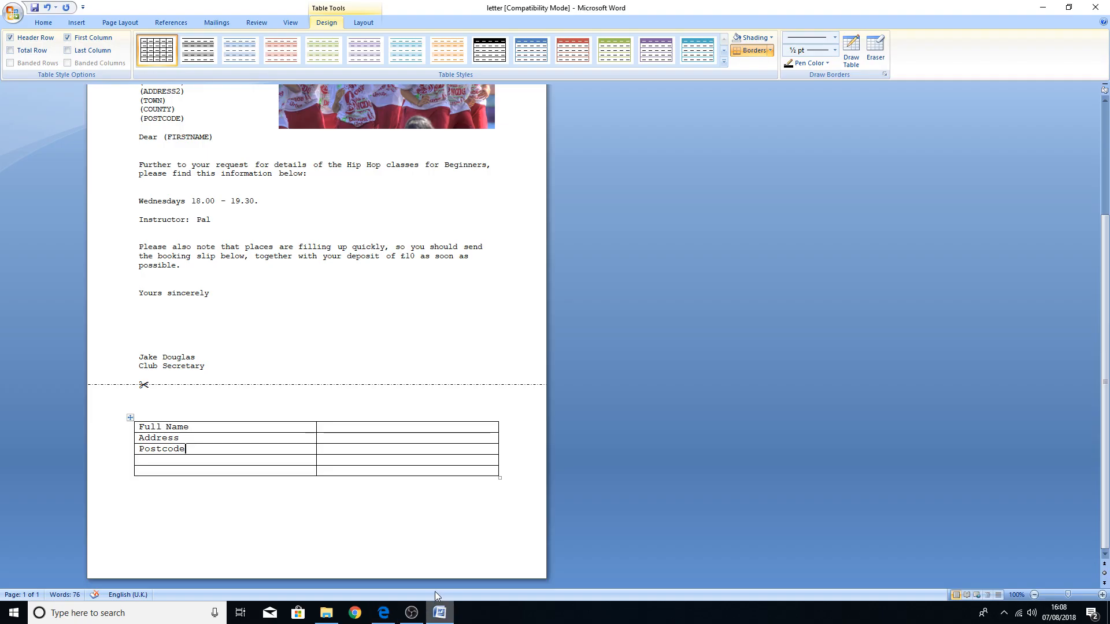
pyautogui.click(444, 614)
pyautogui.click(215, 463)
pyautogui.write('Contact Numb')
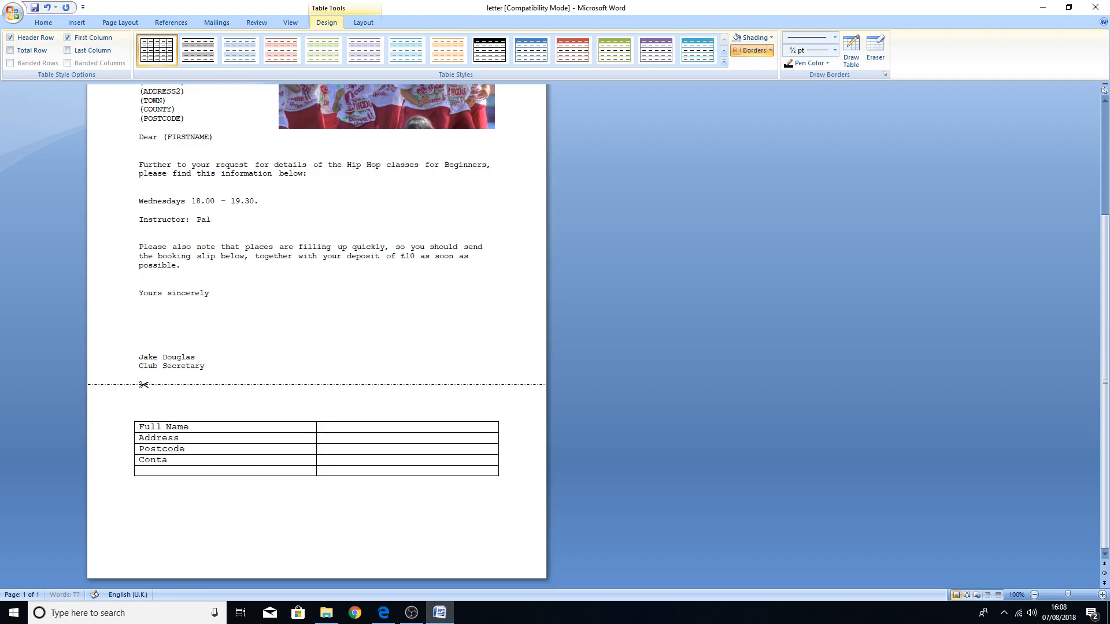
pyautogui.write('er')
pyautogui.click(199, 474)
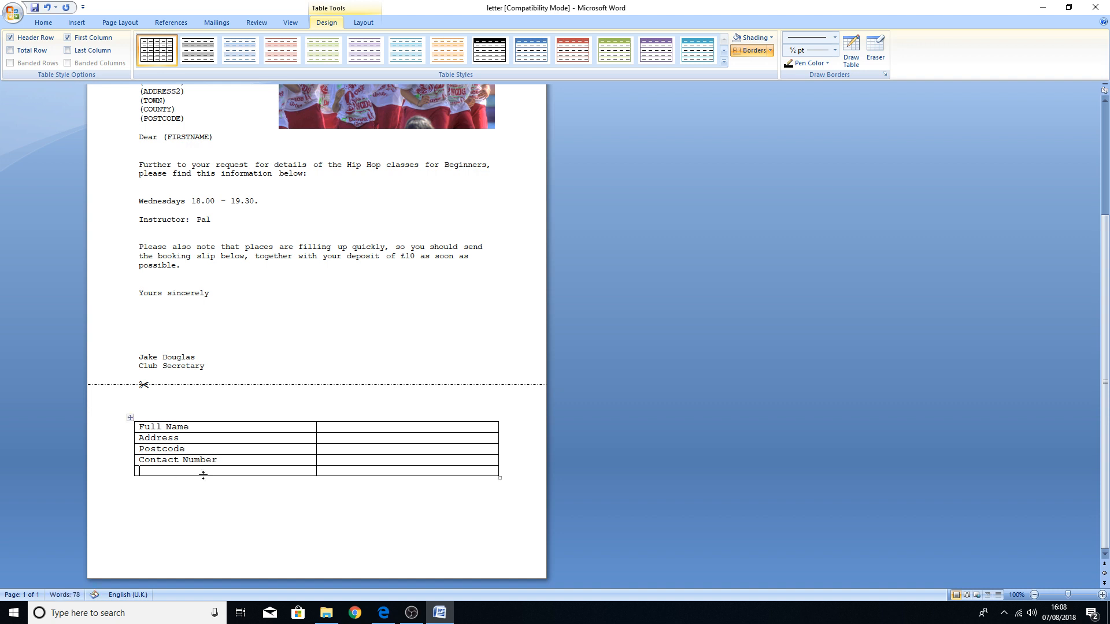
pyautogui.write('Day and Time')
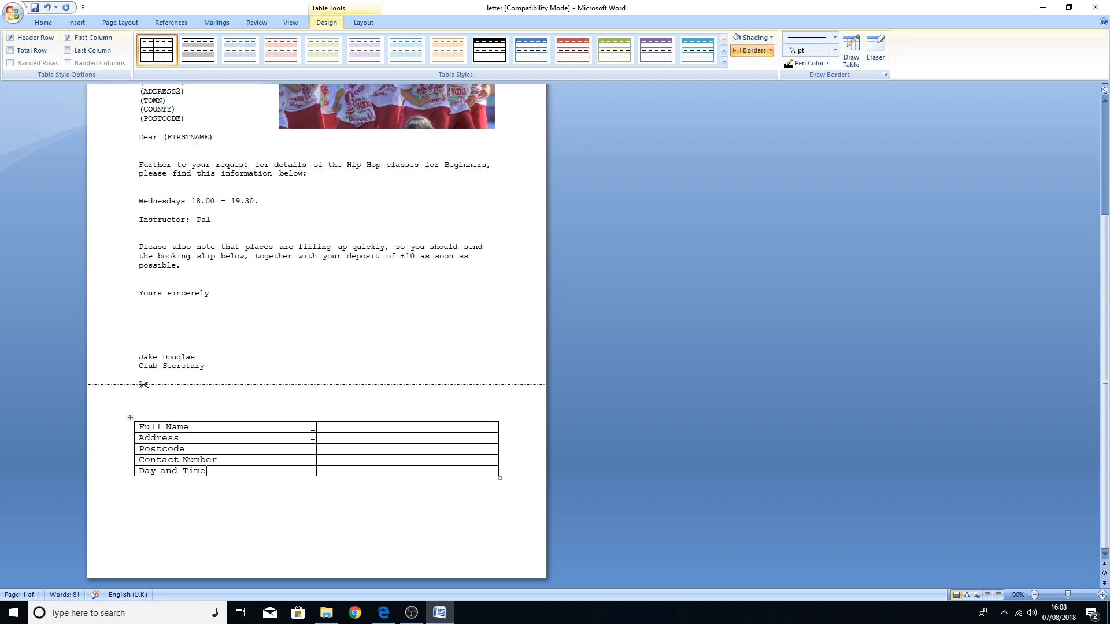
# Step: Review the whole letter against the Task 7 instructions in the browser
pyautogui.scroll(4, 314, 434)
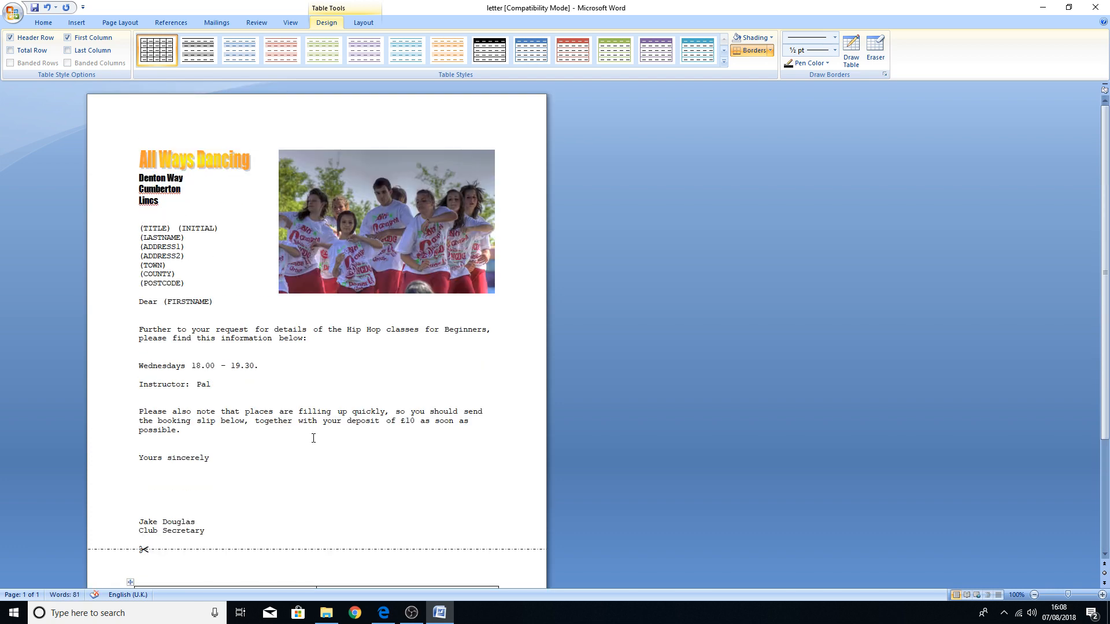
pyautogui.scroll(-3, 314, 437)
pyautogui.scroll(4, 328, 430)
pyautogui.click(384, 613)
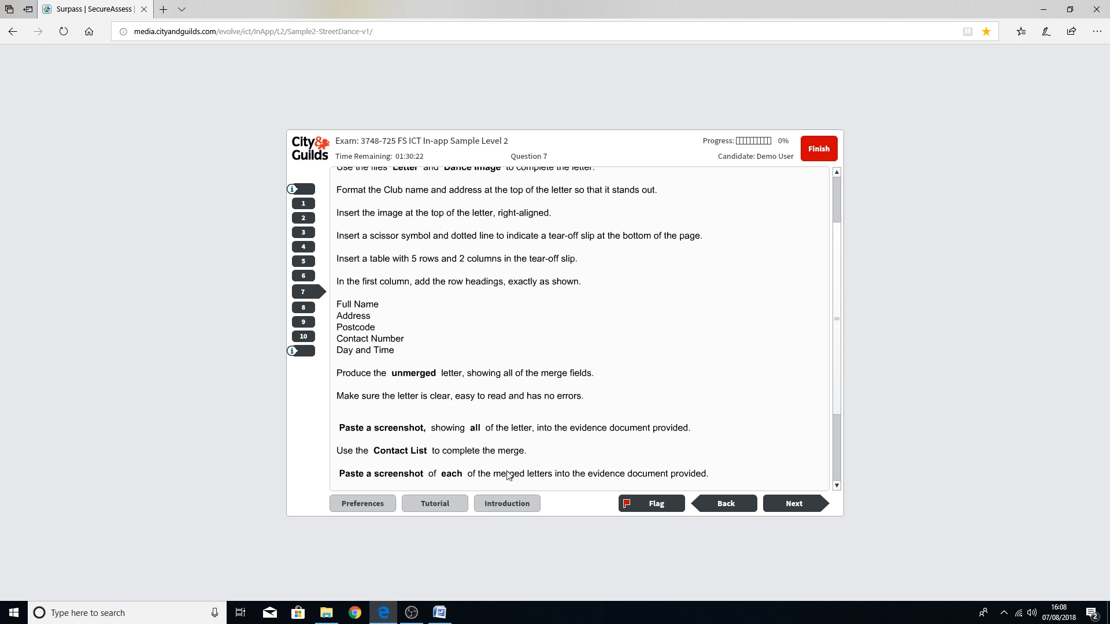
pyautogui.click(440, 613)
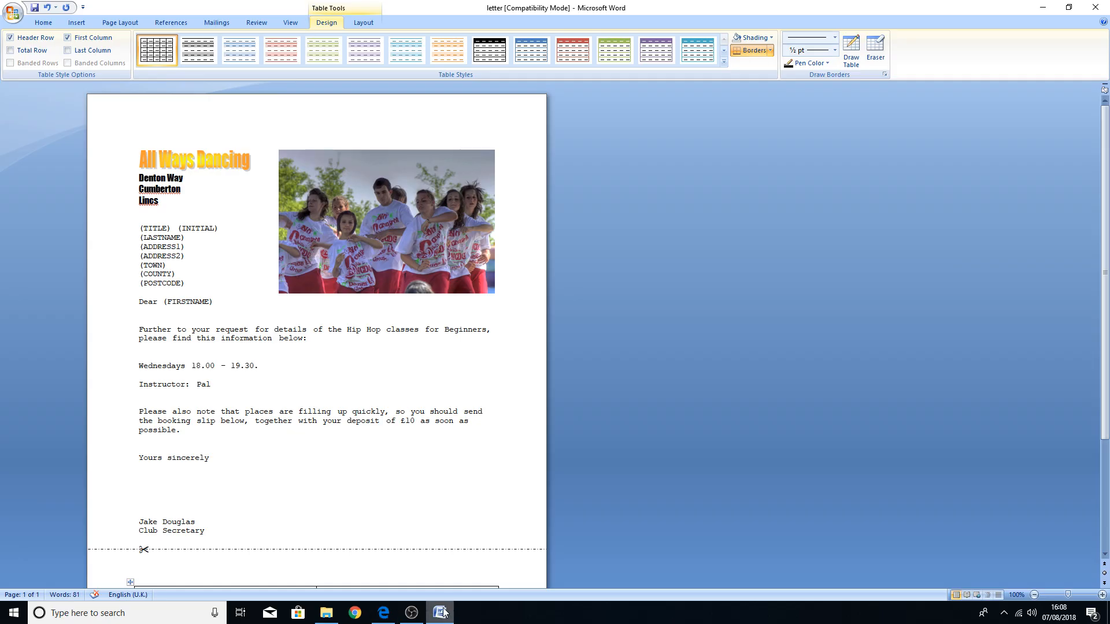
# Step: Open the Contact List text file from the Task 7 folder and compare its field names with the letter's placeholders
pyautogui.doubleClick(171, 227)
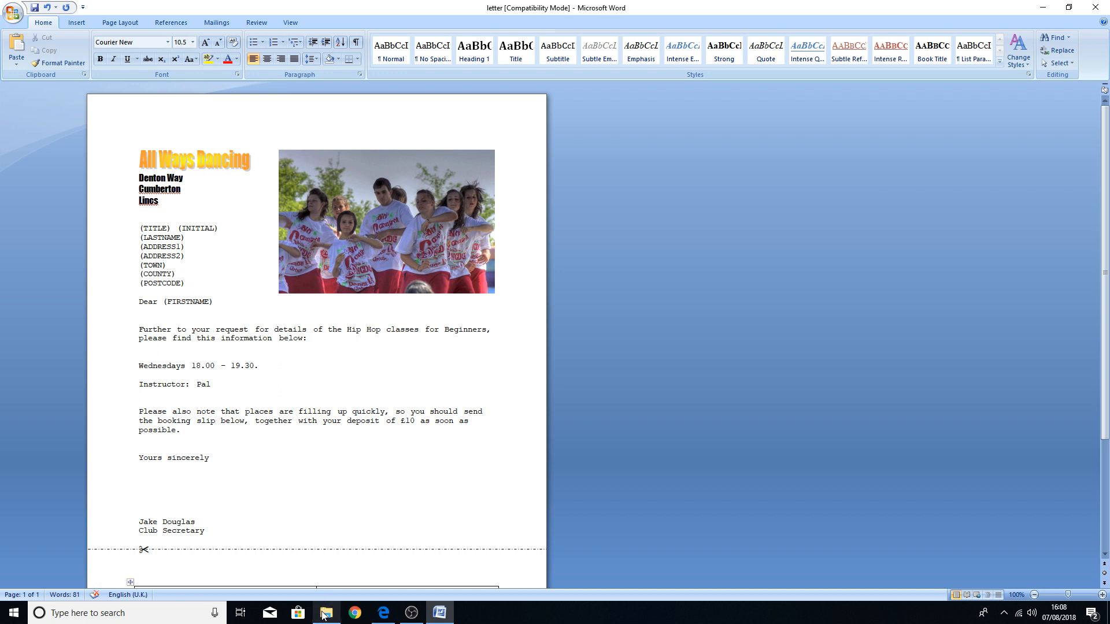
pyautogui.moveTo(326, 614)
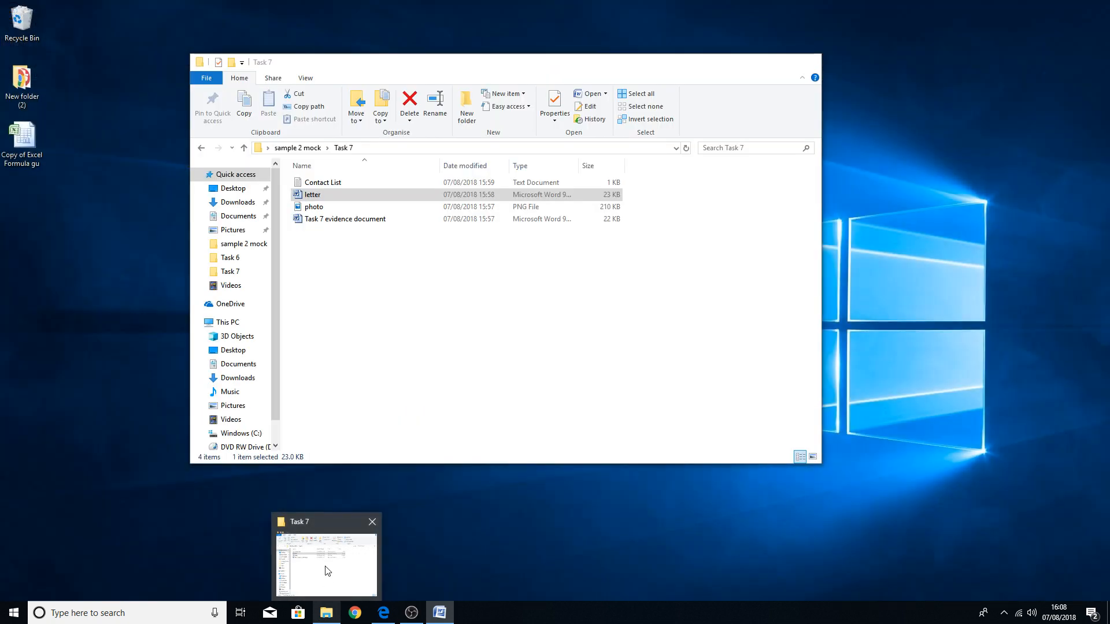
pyautogui.click(327, 570)
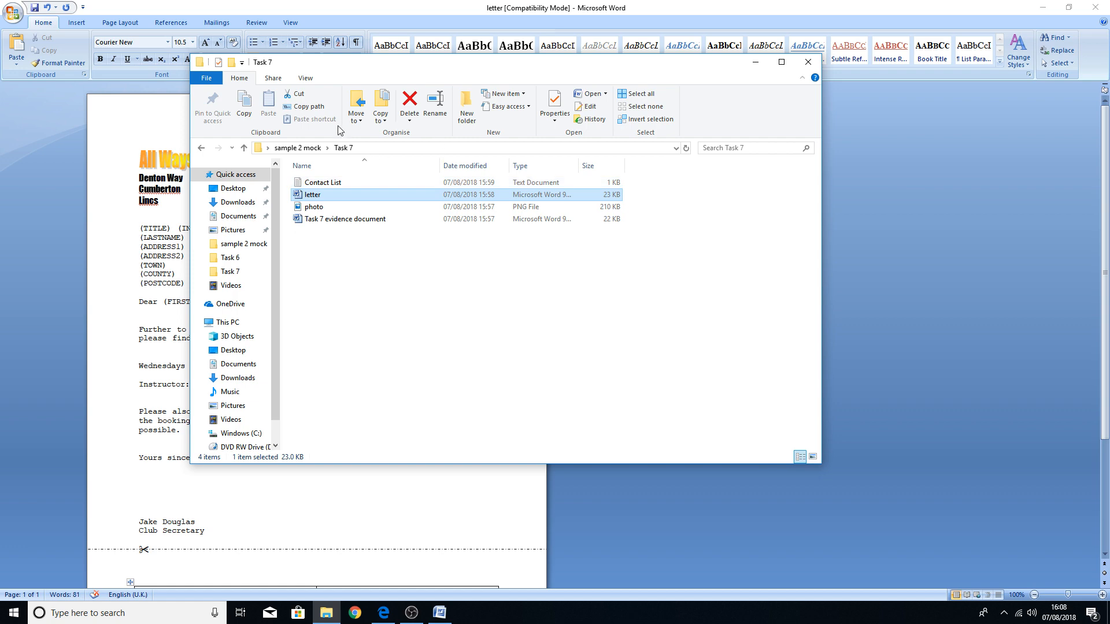
pyautogui.doubleClick(327, 182)
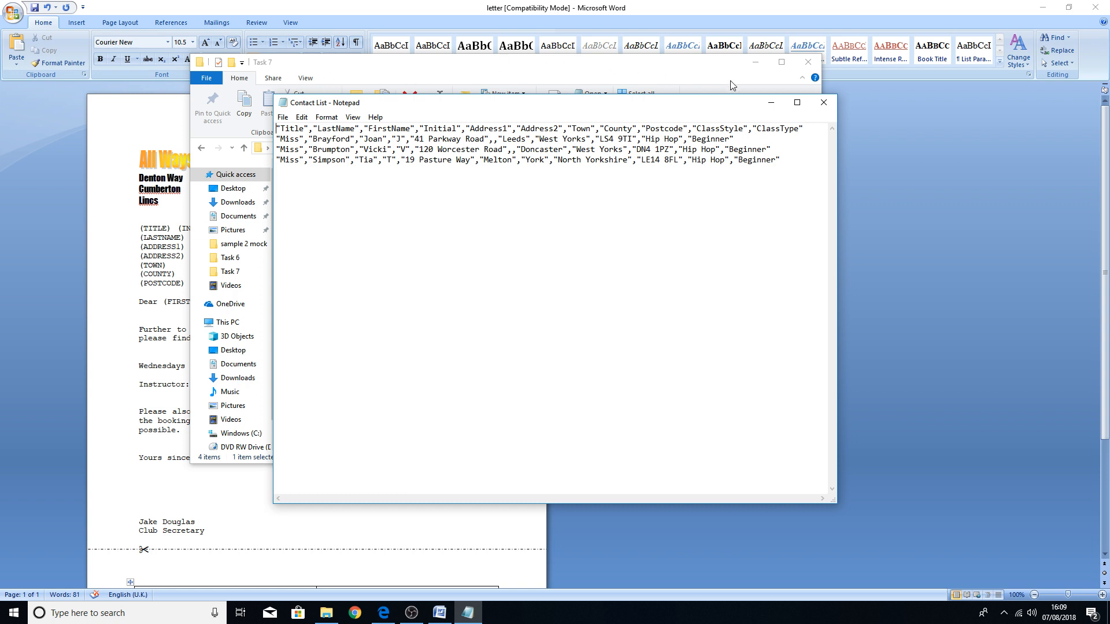
pyautogui.click(900, 120)
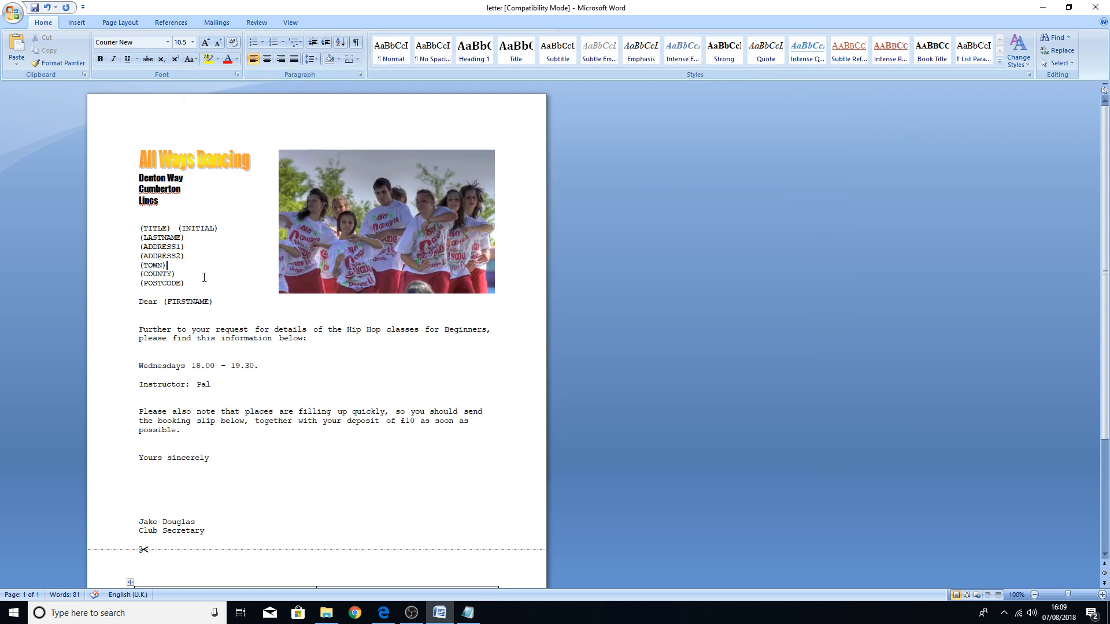
pyautogui.click(174, 263)
pyautogui.click(469, 613)
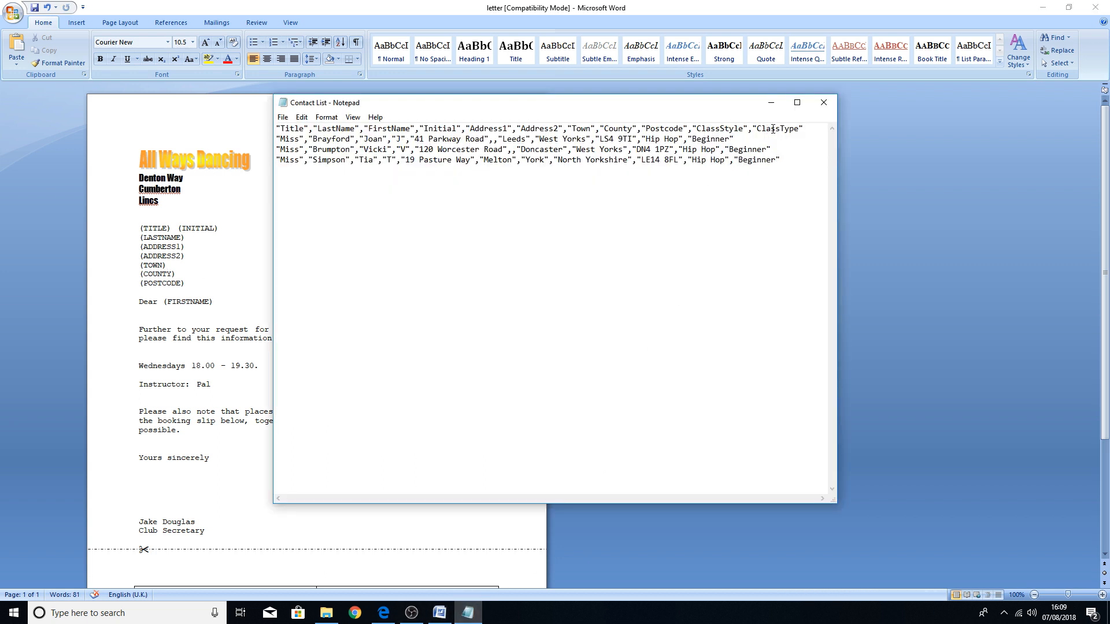
pyautogui.click(931, 255)
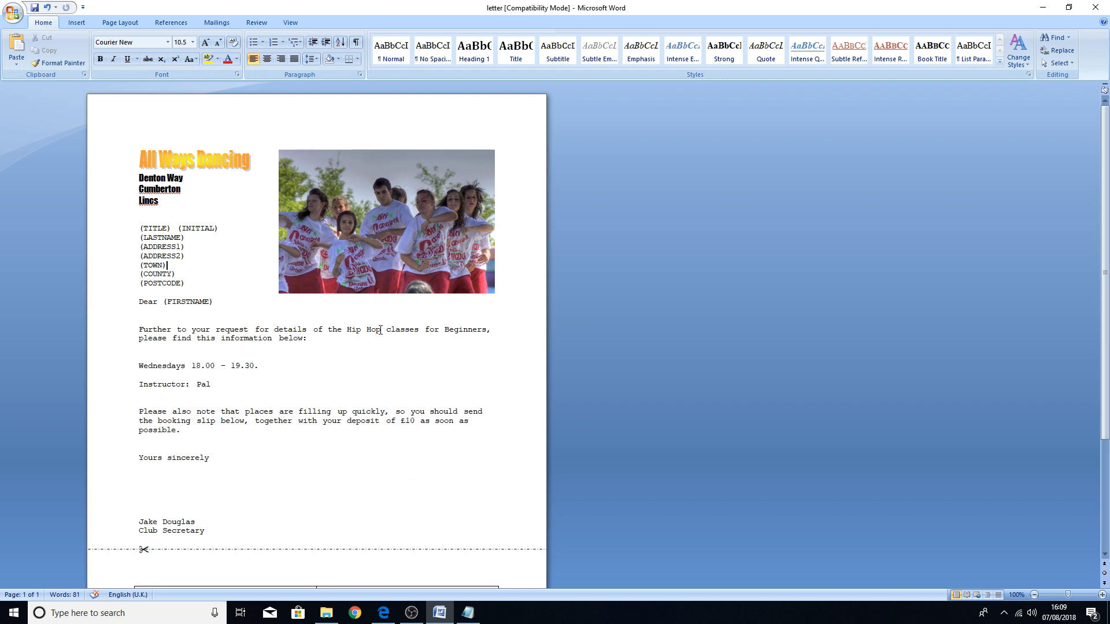
# Step: Replace "Hip Hop" in the letter's opening sentence with the placeholder (ClassStyle)
pyautogui.moveTo(386, 331); pyautogui.dragTo(353, 333)
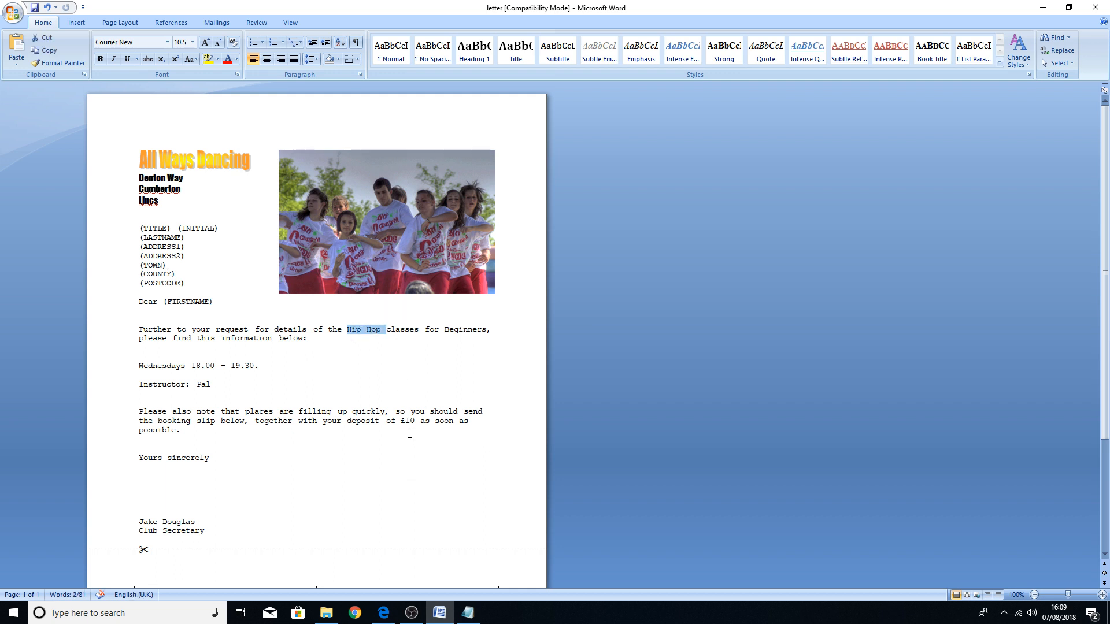
pyautogui.write('(Cl')
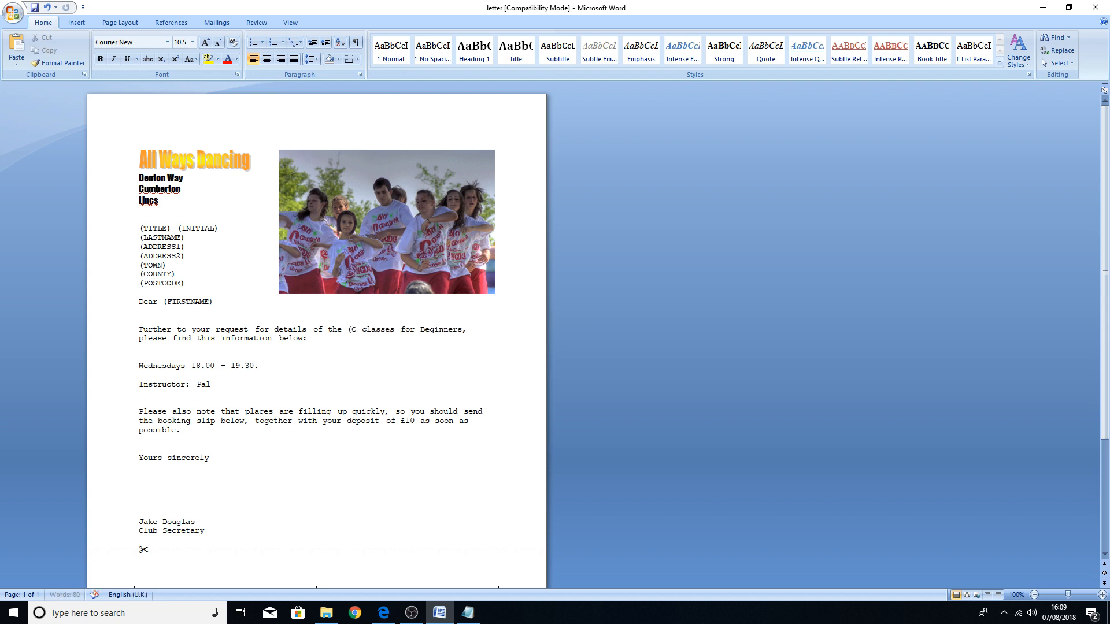
pyautogui.write('assSty')
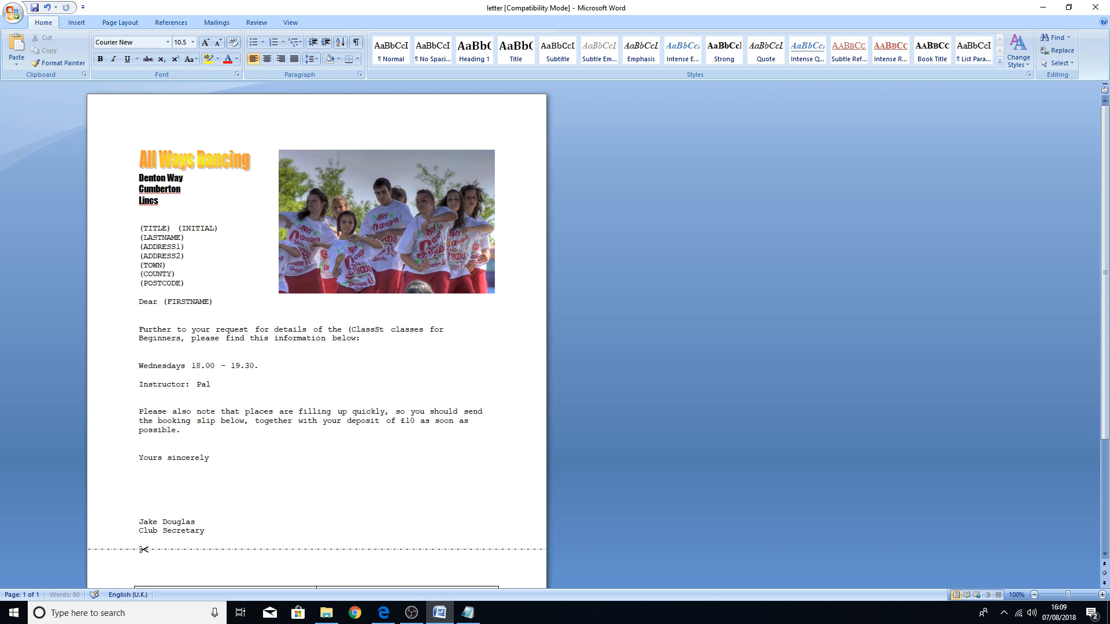
pyautogui.write('le)')
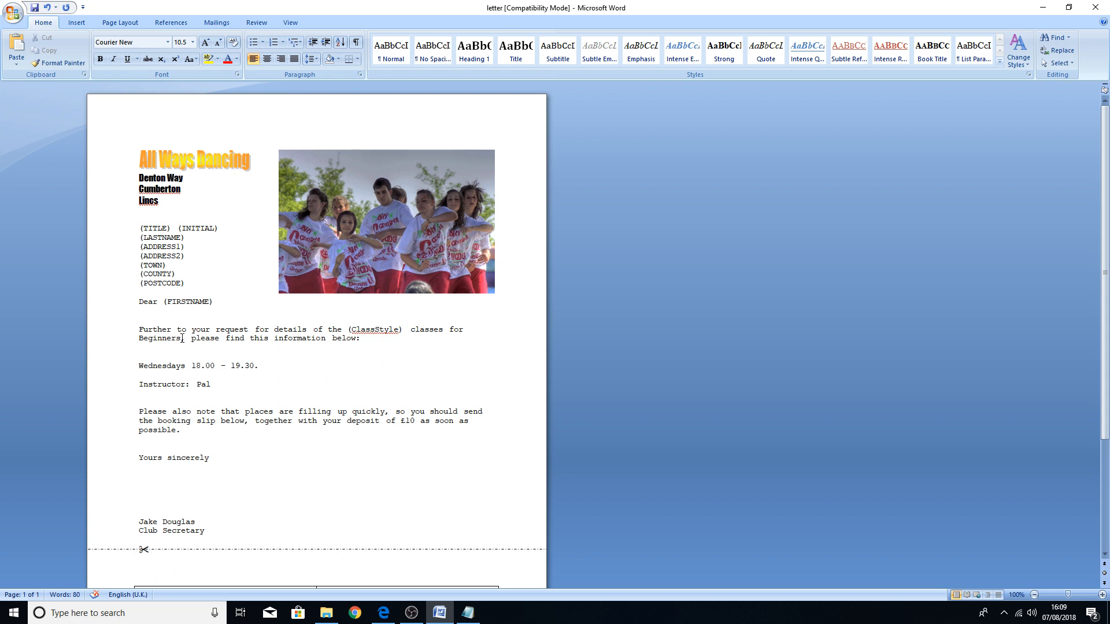
# Step: Replace "Beginners" in the opening sentence with the placeholder (ClassType), keeping the comma after it
pyautogui.moveTo(182, 338); pyautogui.dragTo(140, 342)
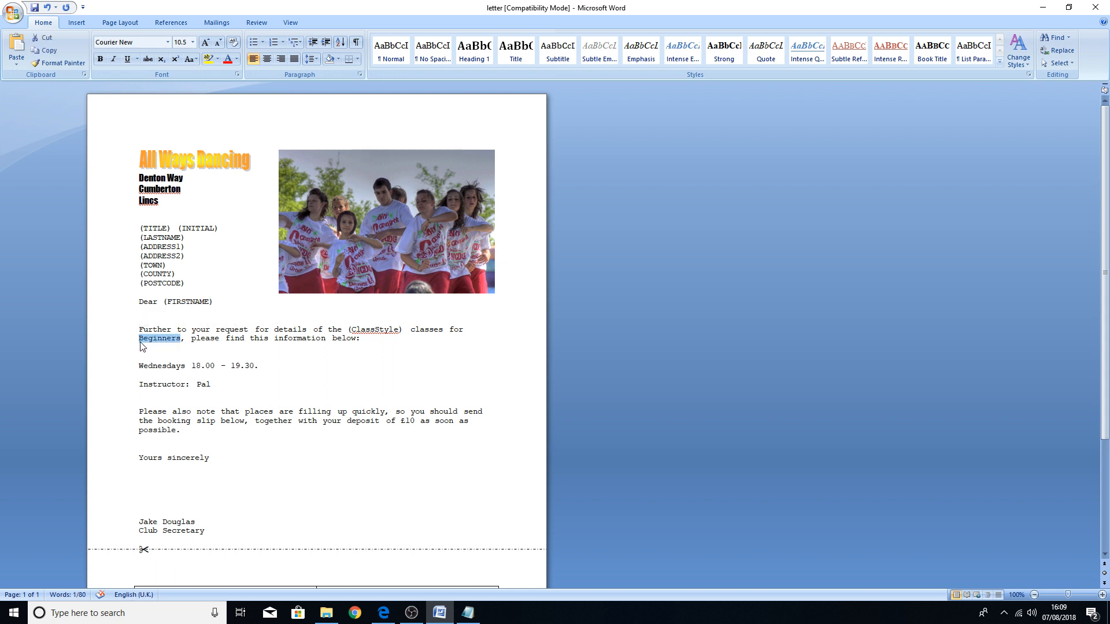
pyautogui.write('(')
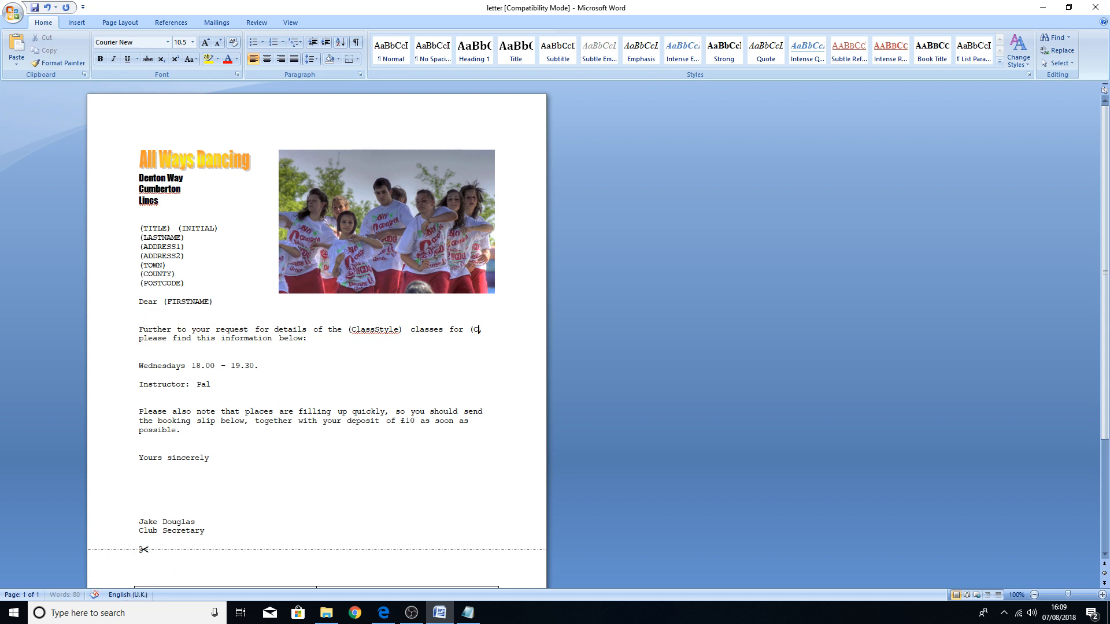
pyautogui.write('ClassType,')
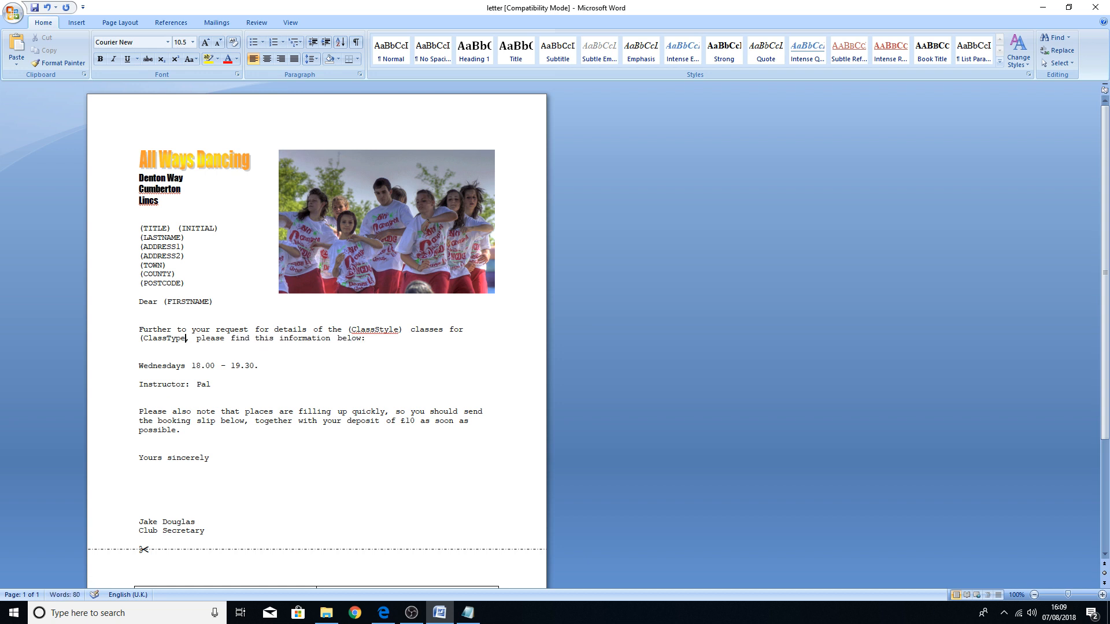
pyautogui.press('Left')
pyautogui.write(')')
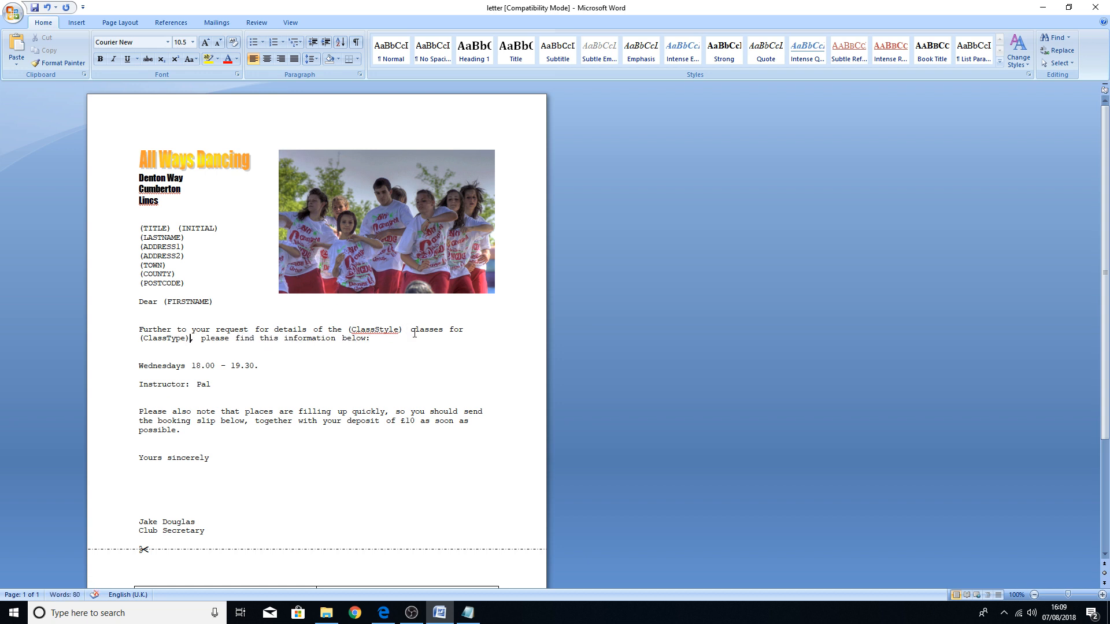
# Step: Check the Task 7 screenshot and merge requirements in the browser and return to the letter
pyautogui.moveTo(438, 616)
pyautogui.click(392, 607)
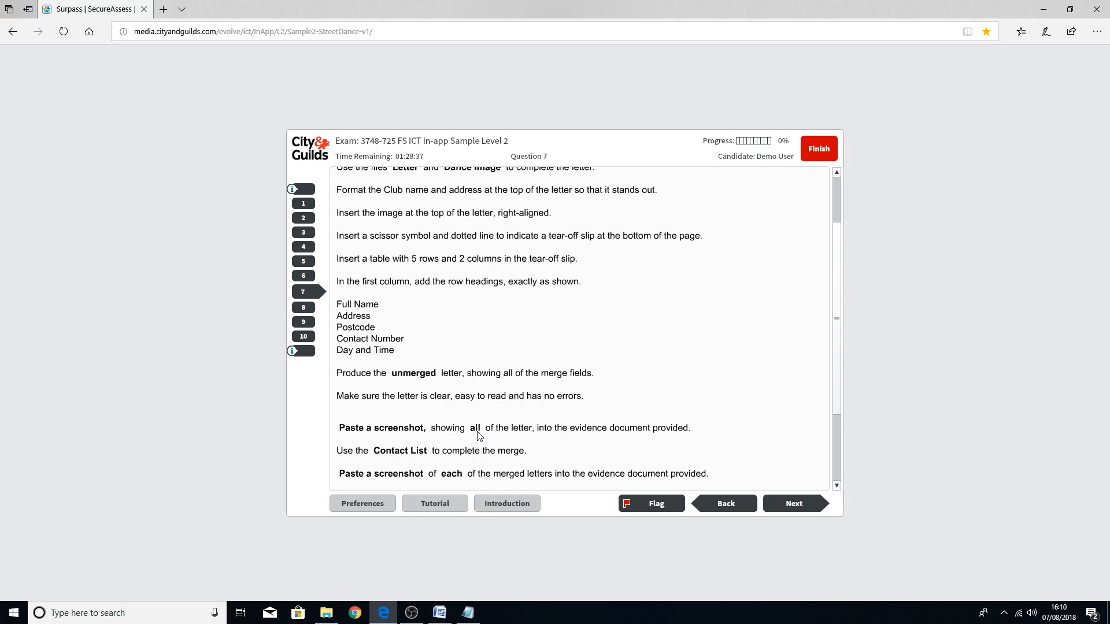
pyautogui.click(440, 613)
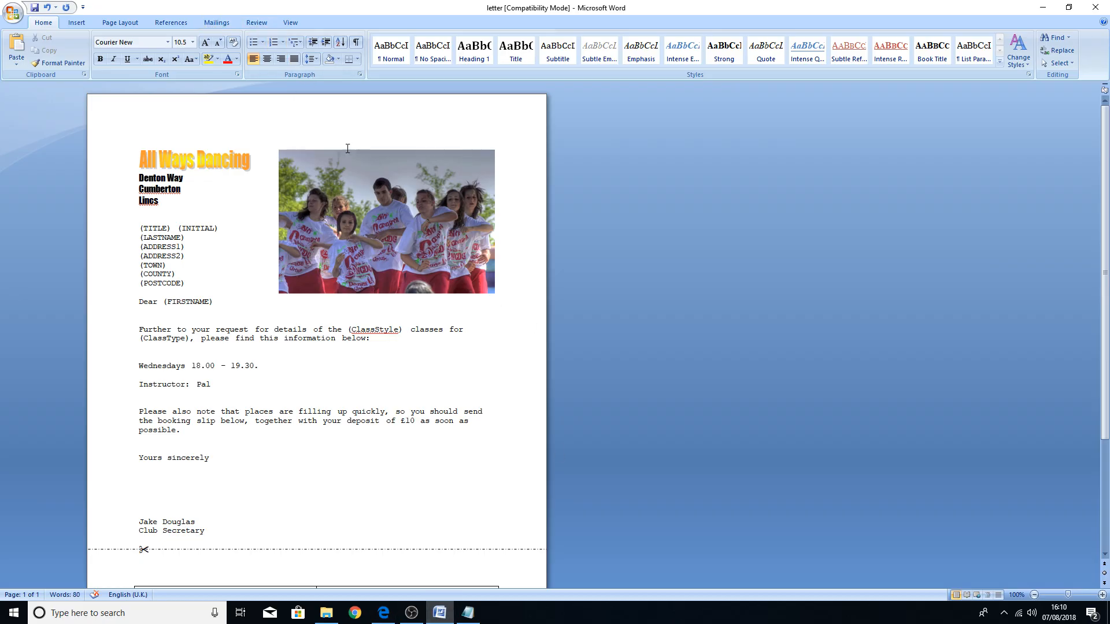
# Step: Show the whole letter in one-page view and paste a screenshot of it under the unmerged letter heading in the Task 7 evidence document
pyautogui.click(289, 22)
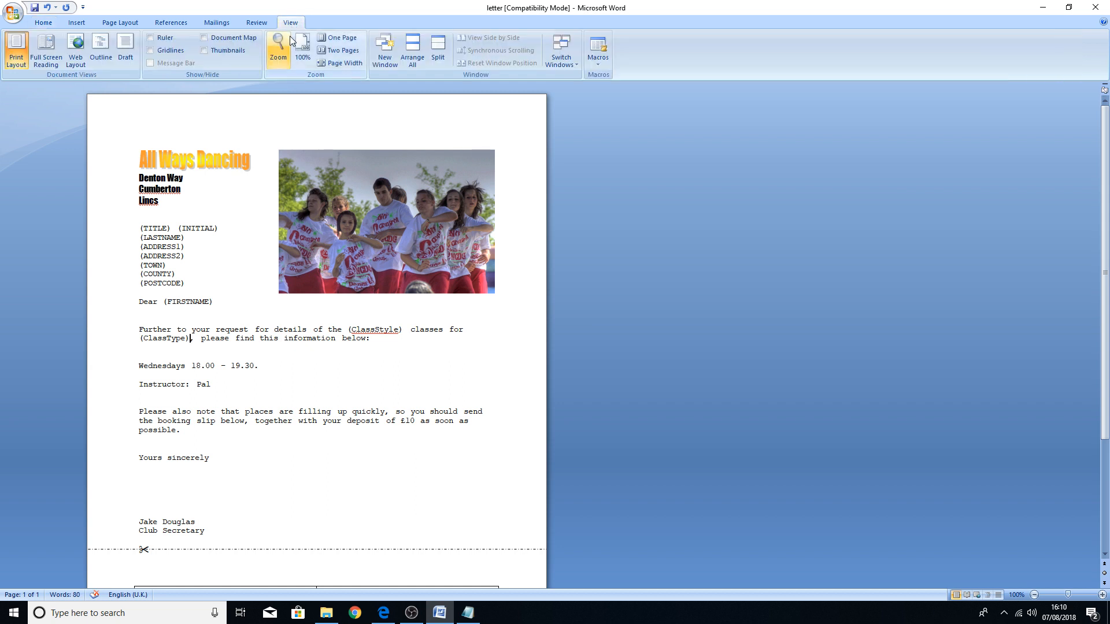
pyautogui.click(350, 41)
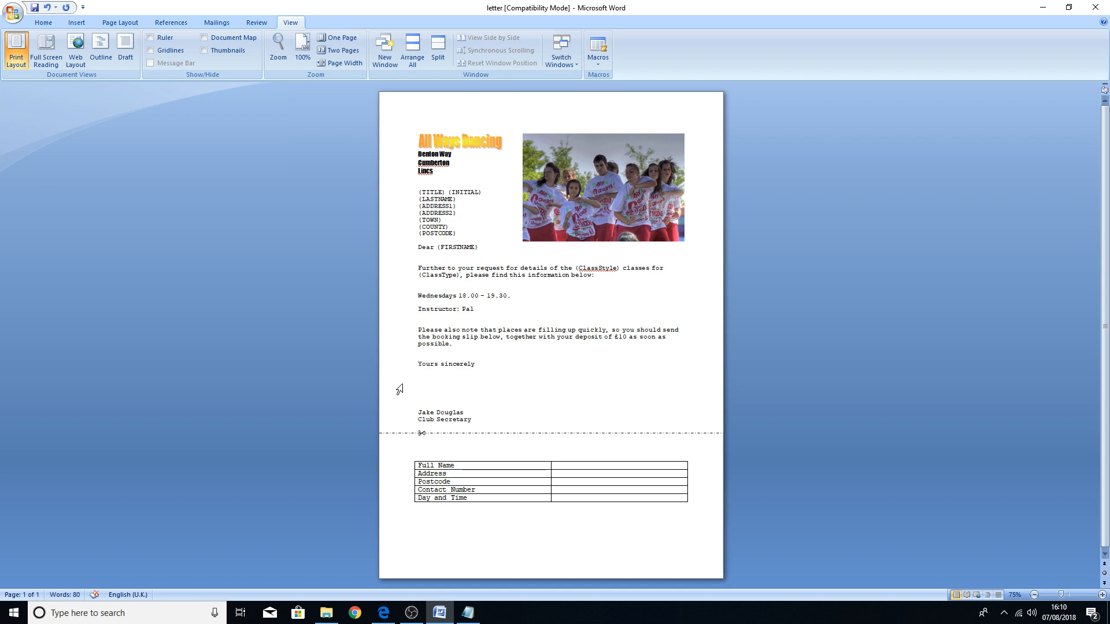
pyautogui.click(327, 613)
pyautogui.doubleClick(337, 220)
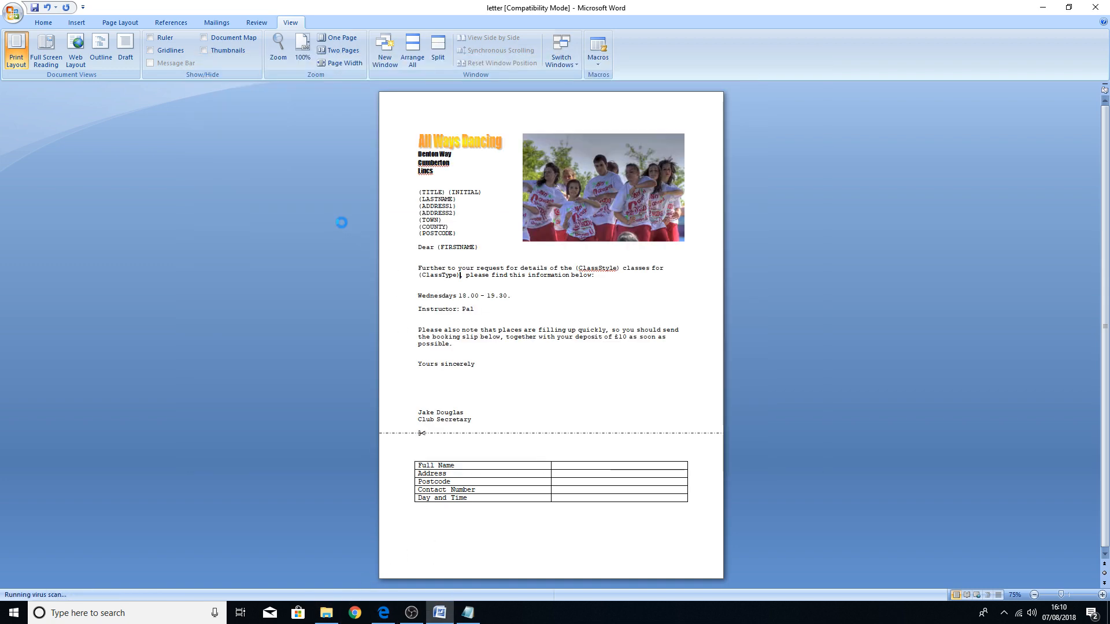
pyautogui.click(147, 173)
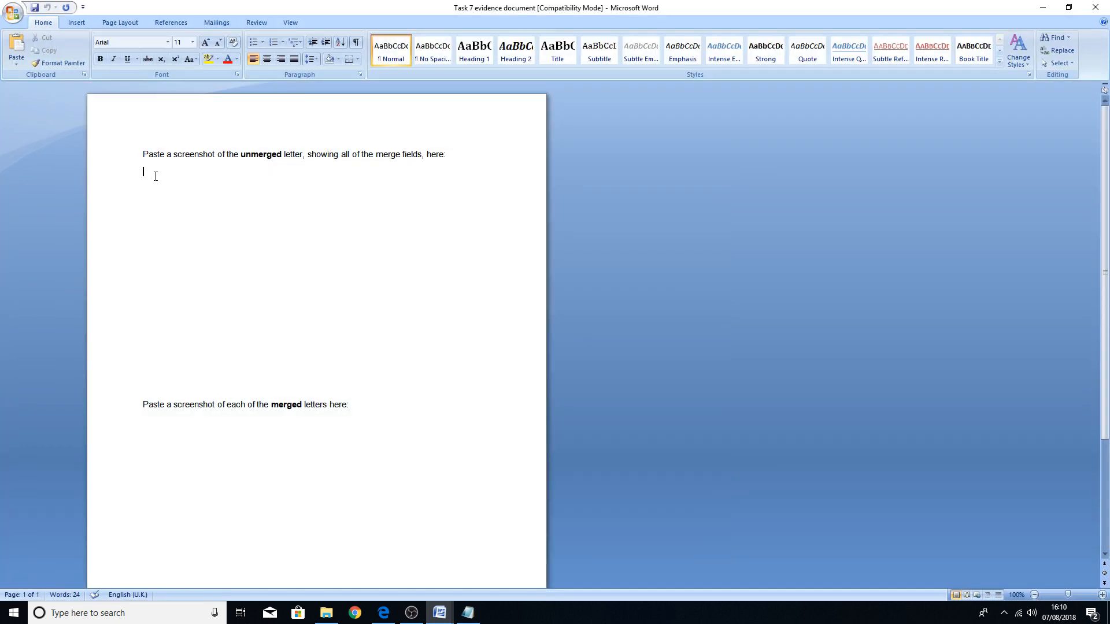
pyautogui.rightClick(156, 176)
pyautogui.click(192, 211)
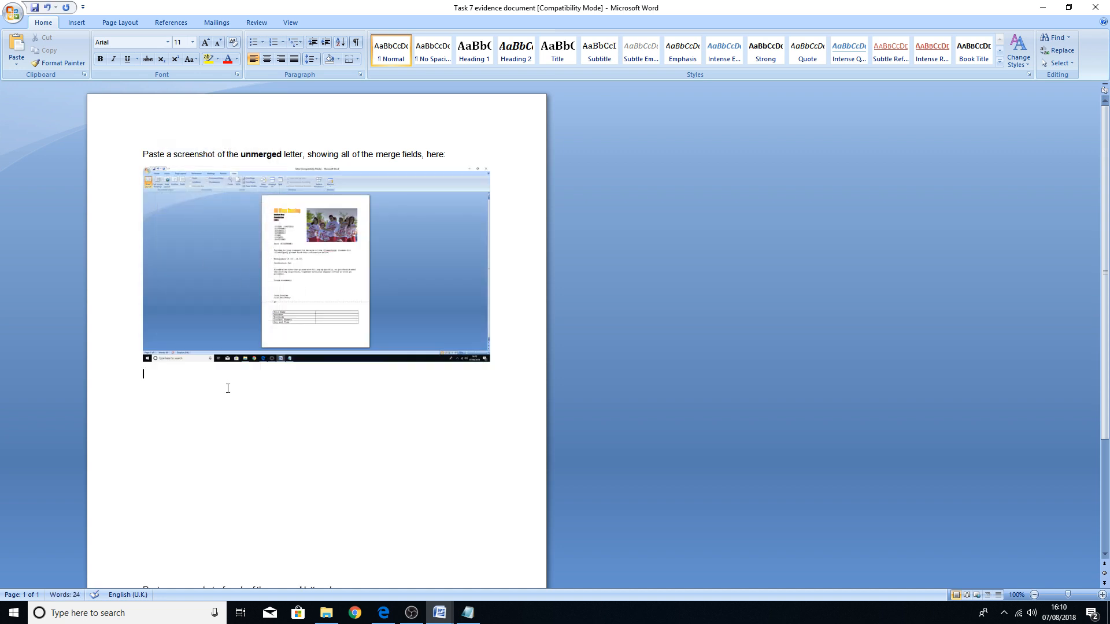
# Step: Delete the blank lines between the pasted screenshot and the merged letters heading in the evidence document
pyautogui.press('Delete')
pyautogui.press('Delete')
pyautogui.press('Delete')
pyautogui.press('Delete')
pyautogui.press('Delete')
pyautogui.press('Delete')
pyautogui.press('Delete')
pyautogui.press('Delete')
pyautogui.press('Delete')
pyautogui.press('Delete')
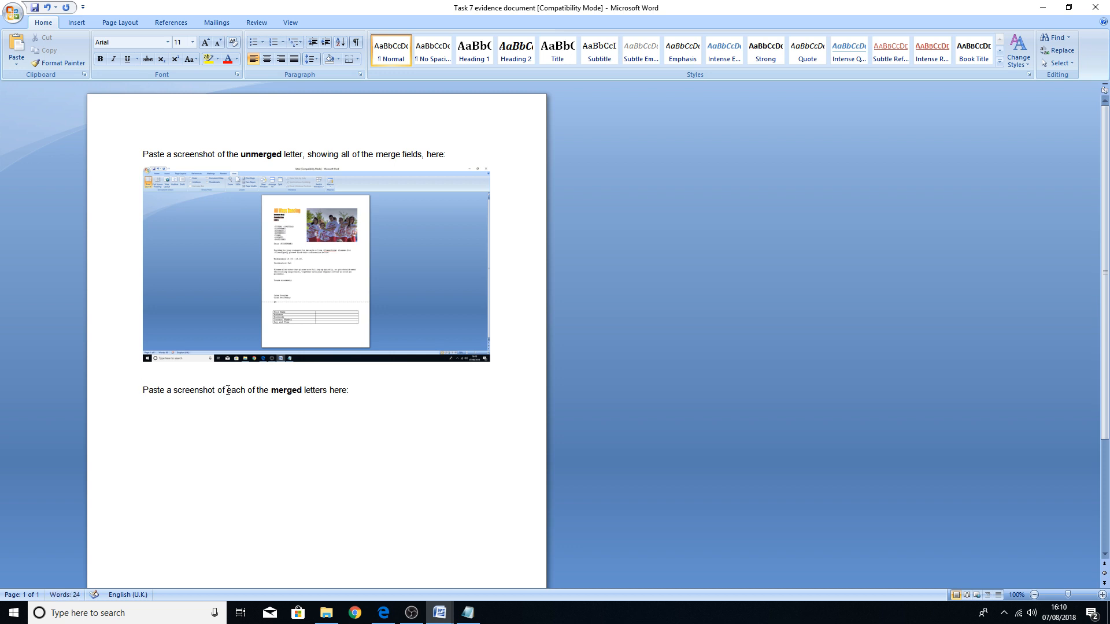
pyautogui.press('Delete')
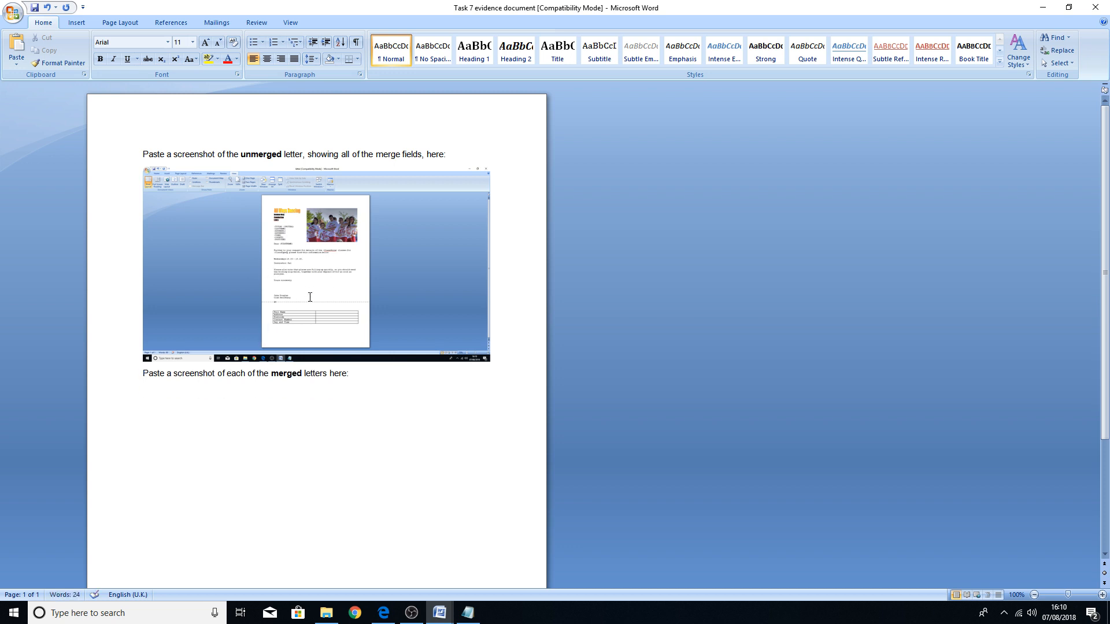
# Step: Check the remaining Task 7 instructions about the merge and its screenshots in the browser
pyautogui.click(384, 613)
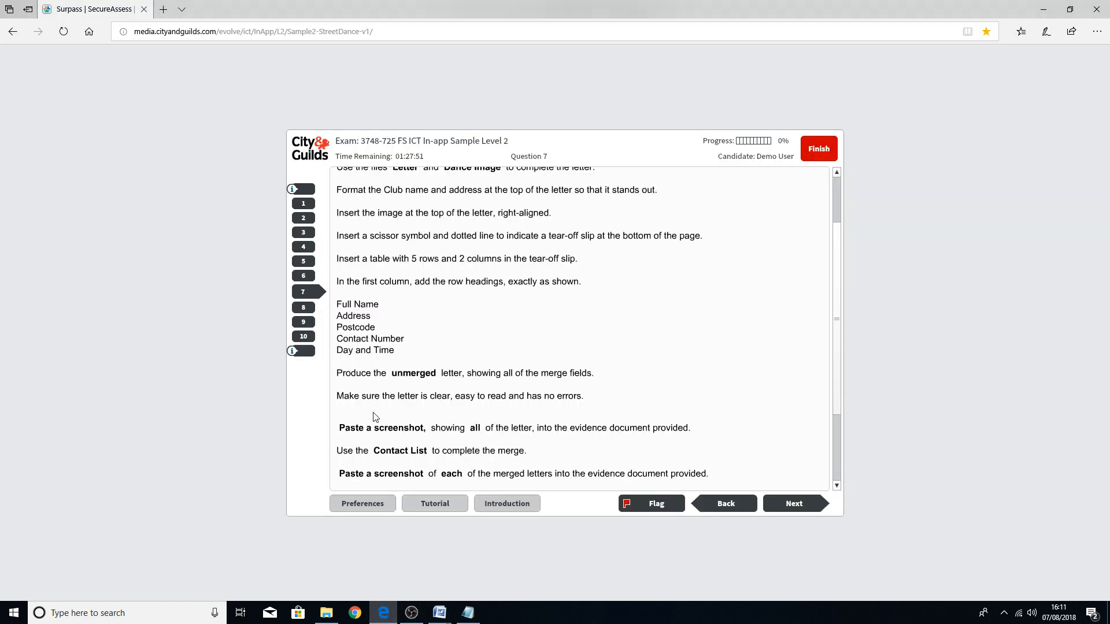
pyautogui.scroll(-1, 383, 445)
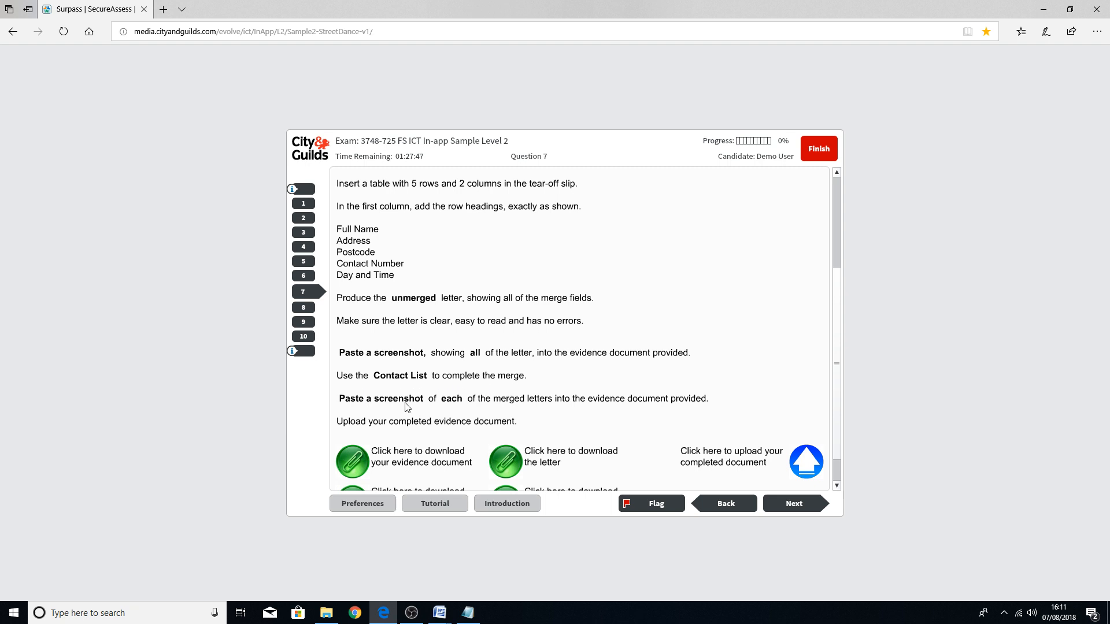
pyautogui.scroll(-1, 429, 400)
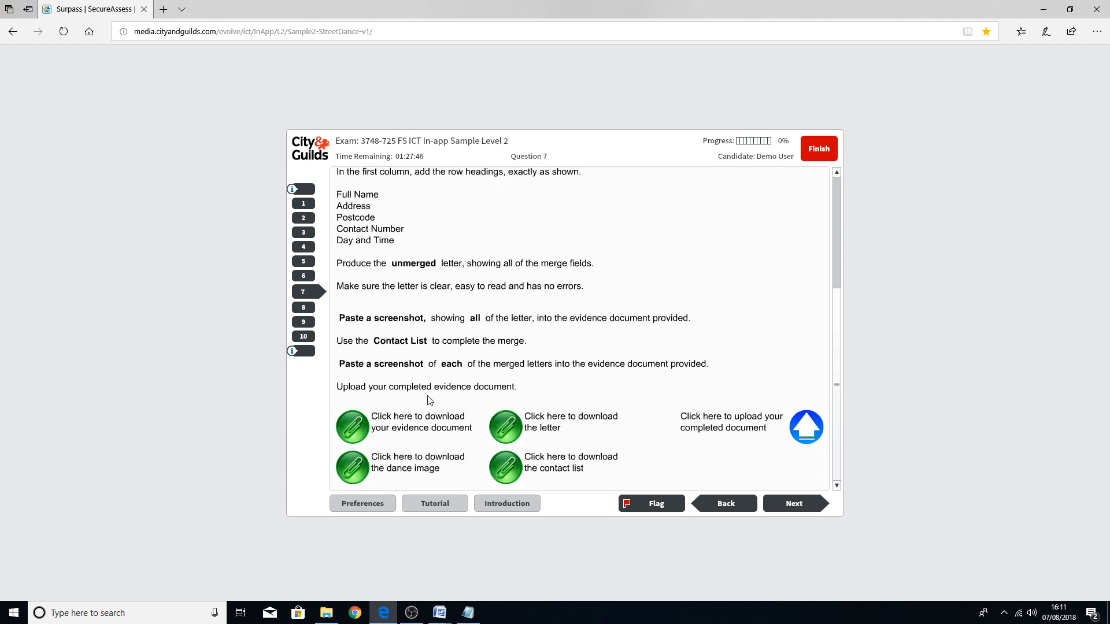
# Step: Close the Contact List in Notepad and switch back to the letter in Word
pyautogui.rightClick(471, 616)
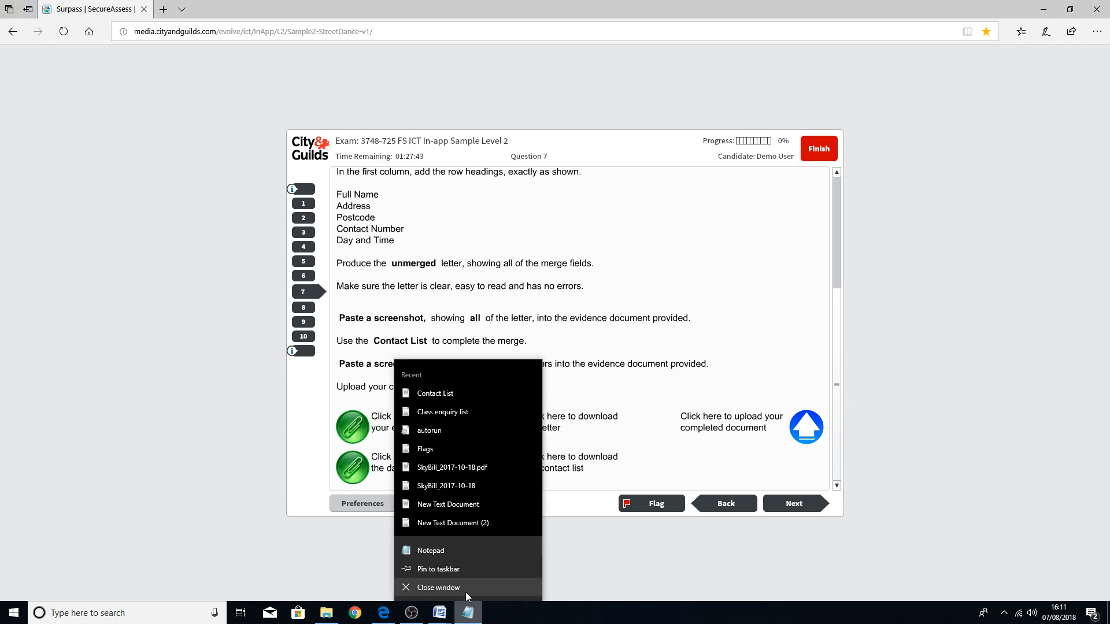
pyautogui.click(466, 592)
pyautogui.moveTo(441, 614)
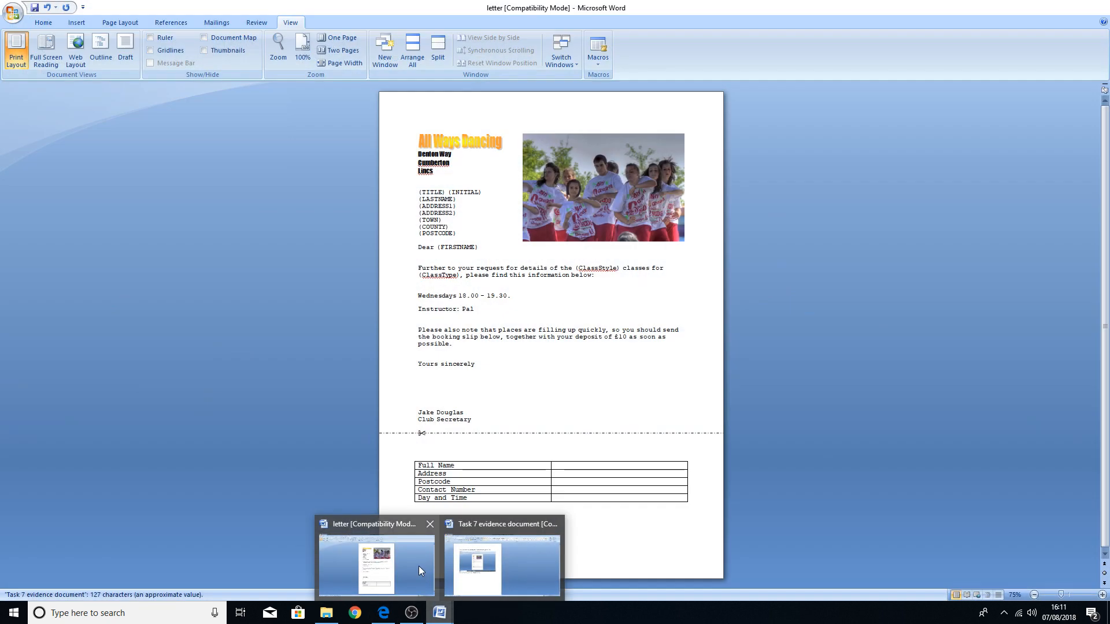
pyautogui.click(419, 566)
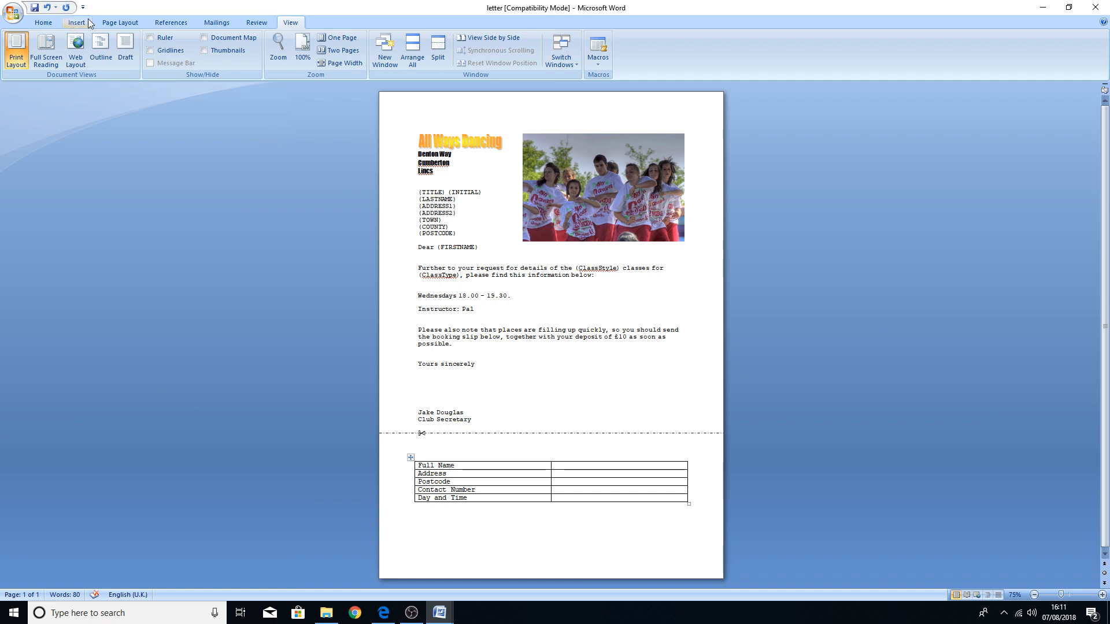
# Step: Attach the existing Contact List from the Task 7 folder in sample 2 mock as the letter's mail merge recipients
pyautogui.click(217, 24)
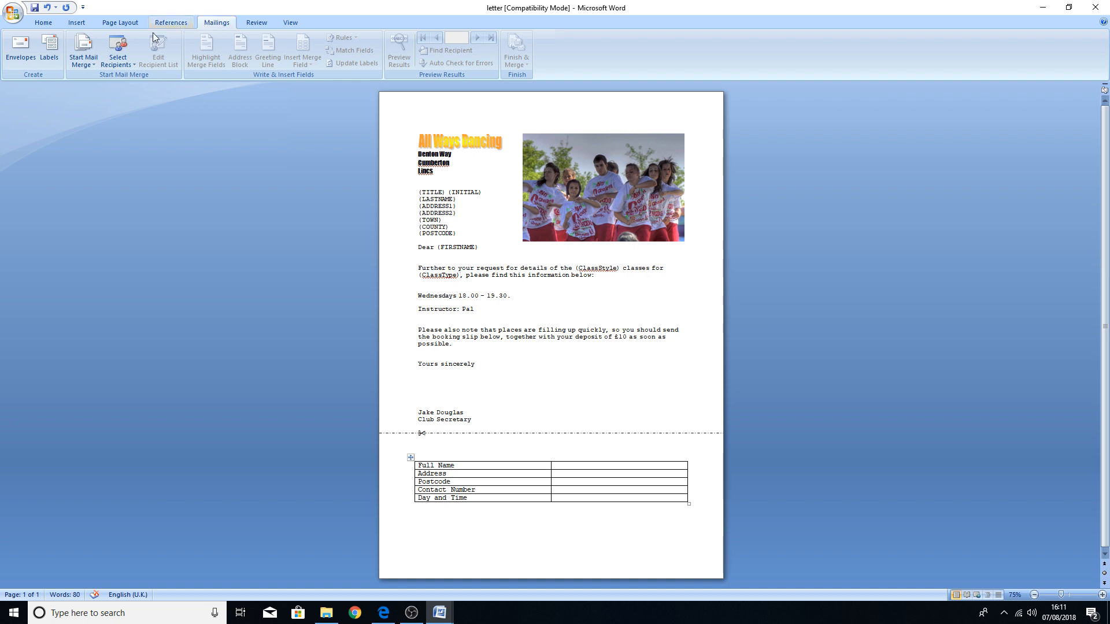
pyautogui.click(123, 62)
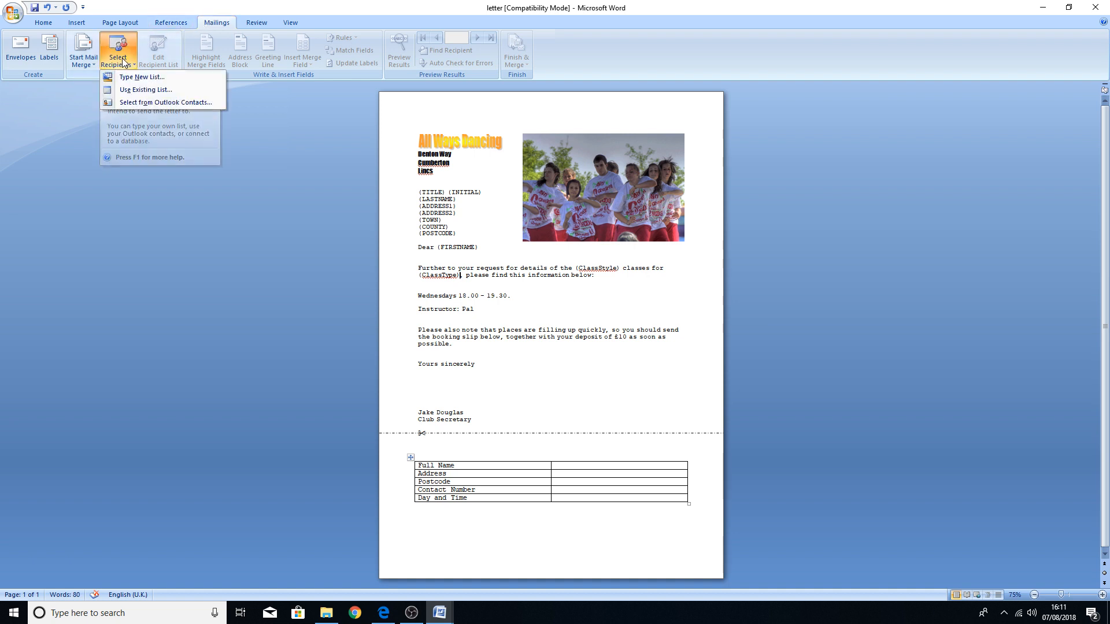
pyautogui.click(126, 92)
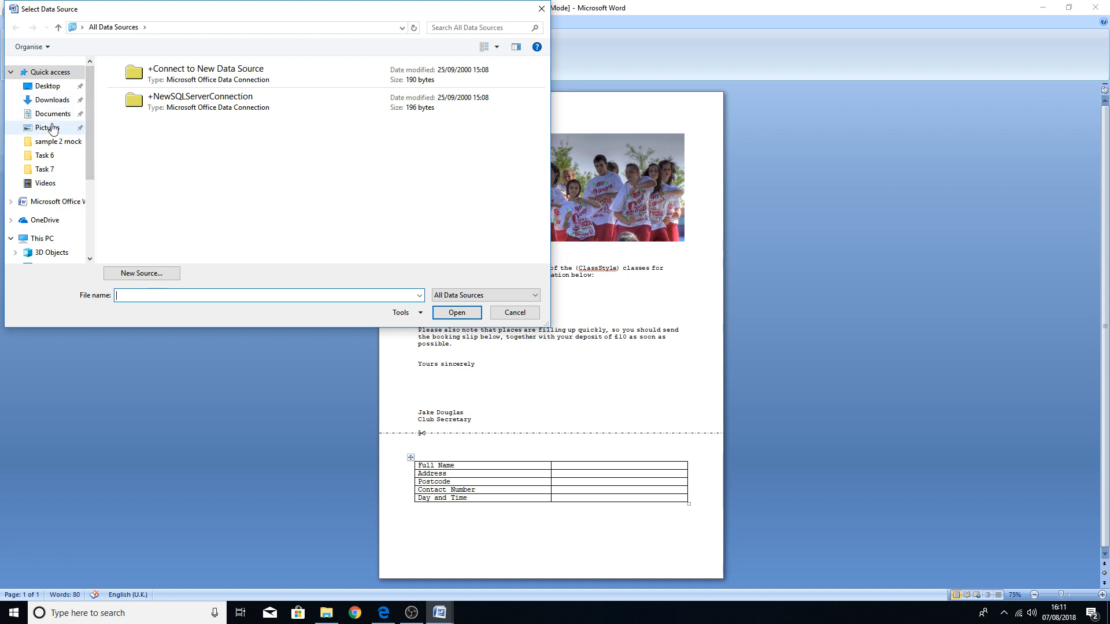
pyautogui.click(52, 87)
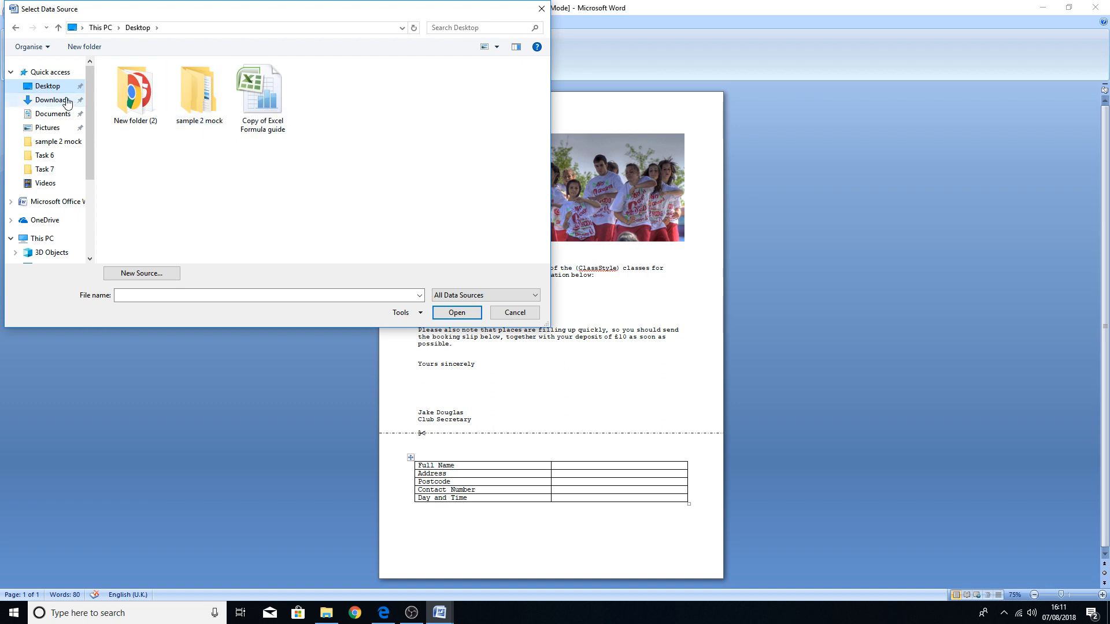
pyautogui.doubleClick(203, 103)
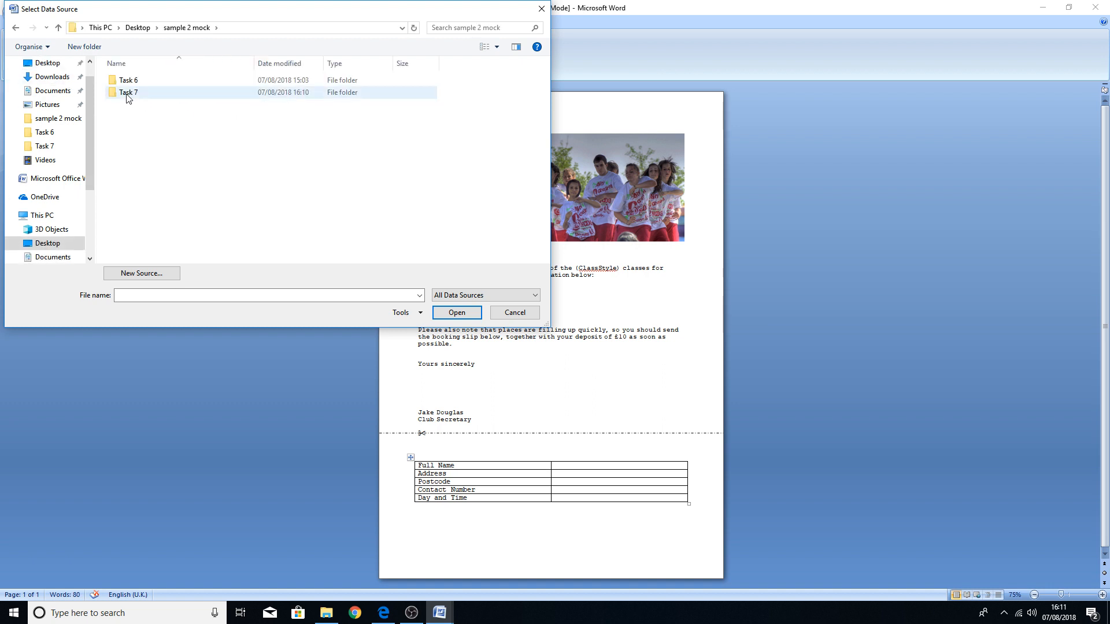
pyautogui.doubleClick(129, 94)
pyautogui.doubleClick(132, 84)
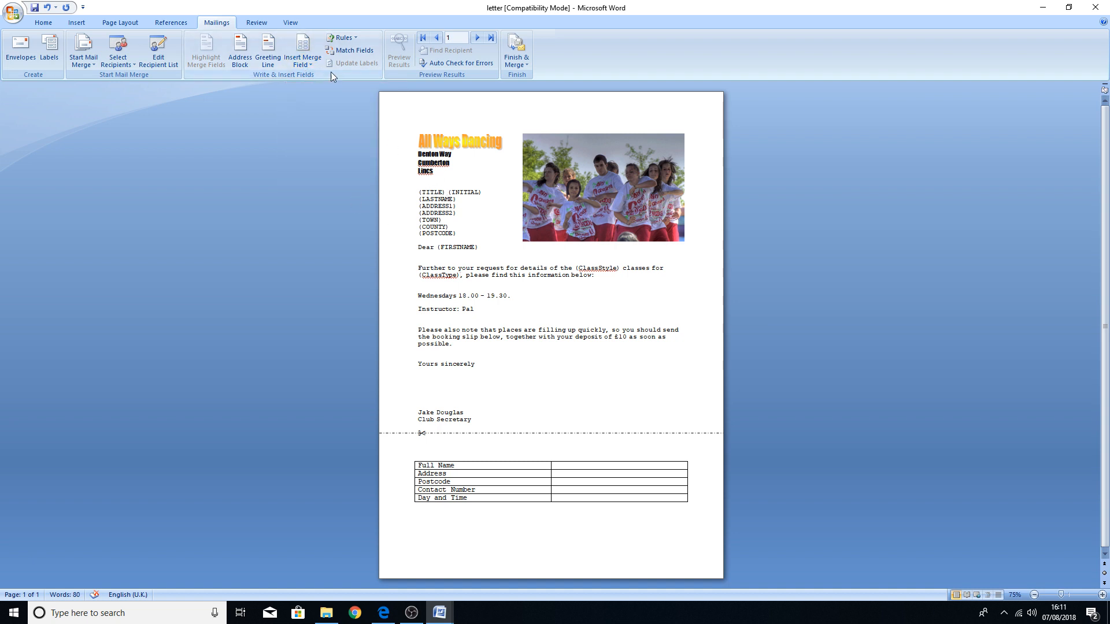
# Step: Replace the (TITLE) placeholder in the address block with the Title merge field
pyautogui.click(303, 62)
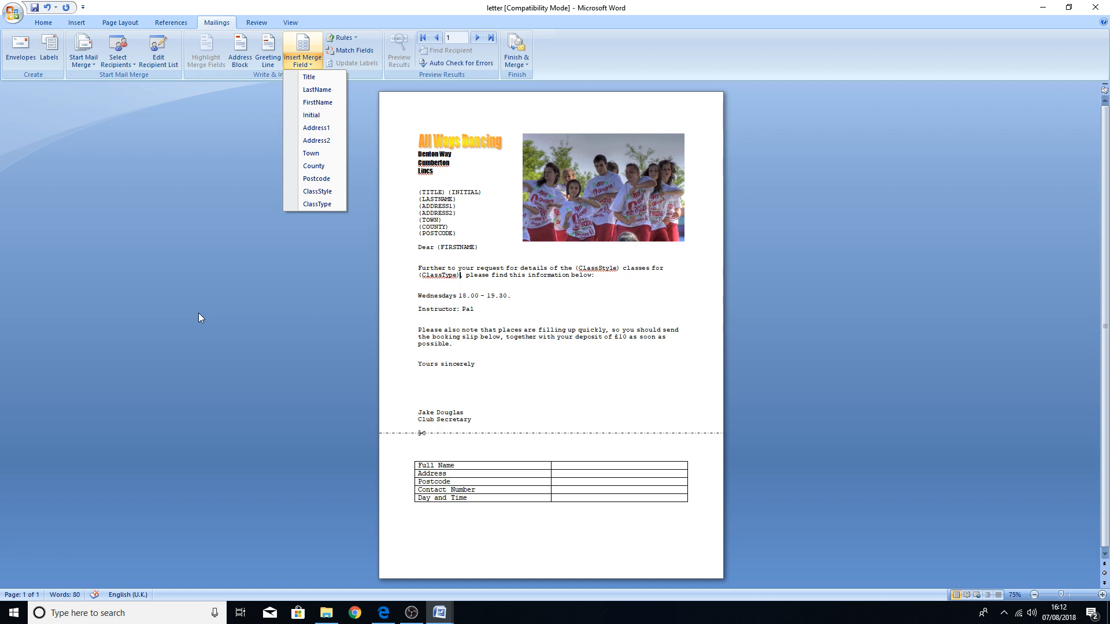
pyautogui.press('Escape')
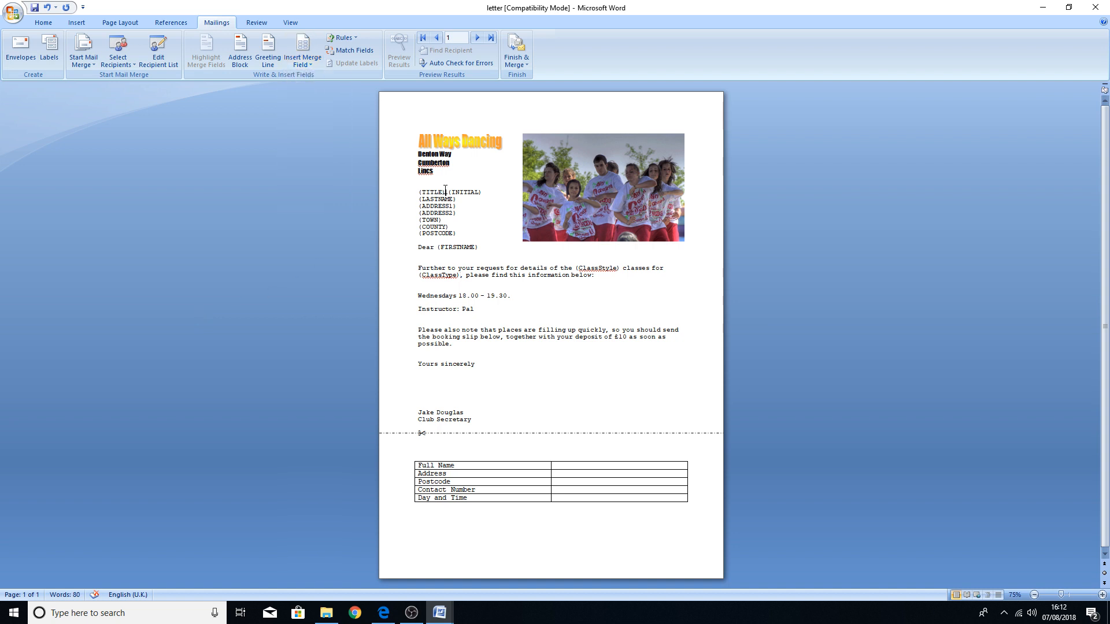
pyautogui.moveTo(445, 190); pyautogui.dragTo(420, 193)
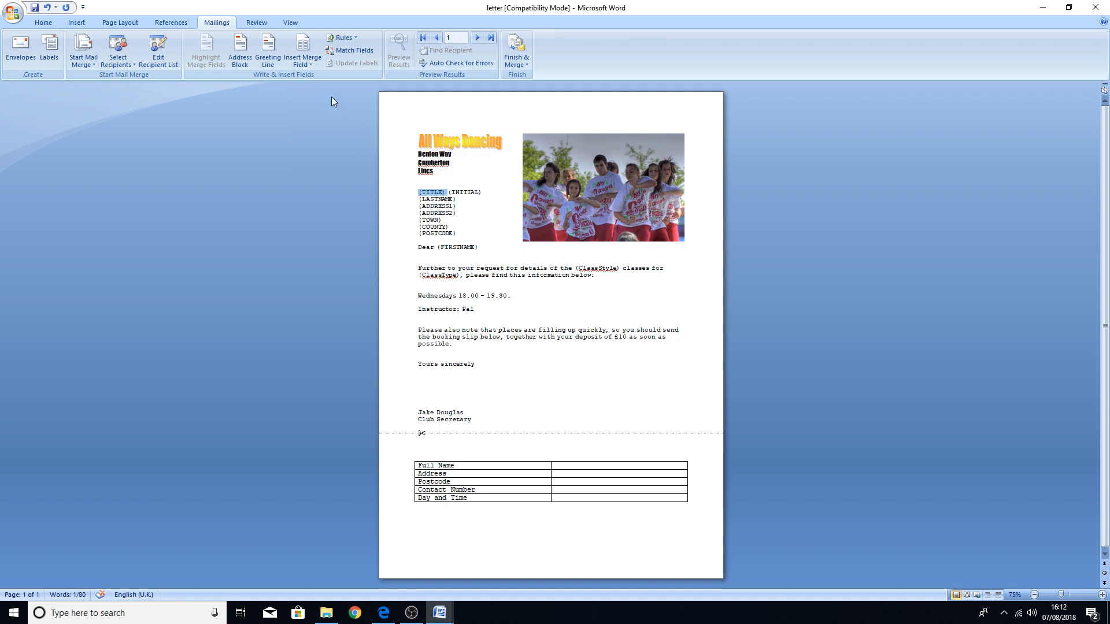
pyautogui.click(311, 63)
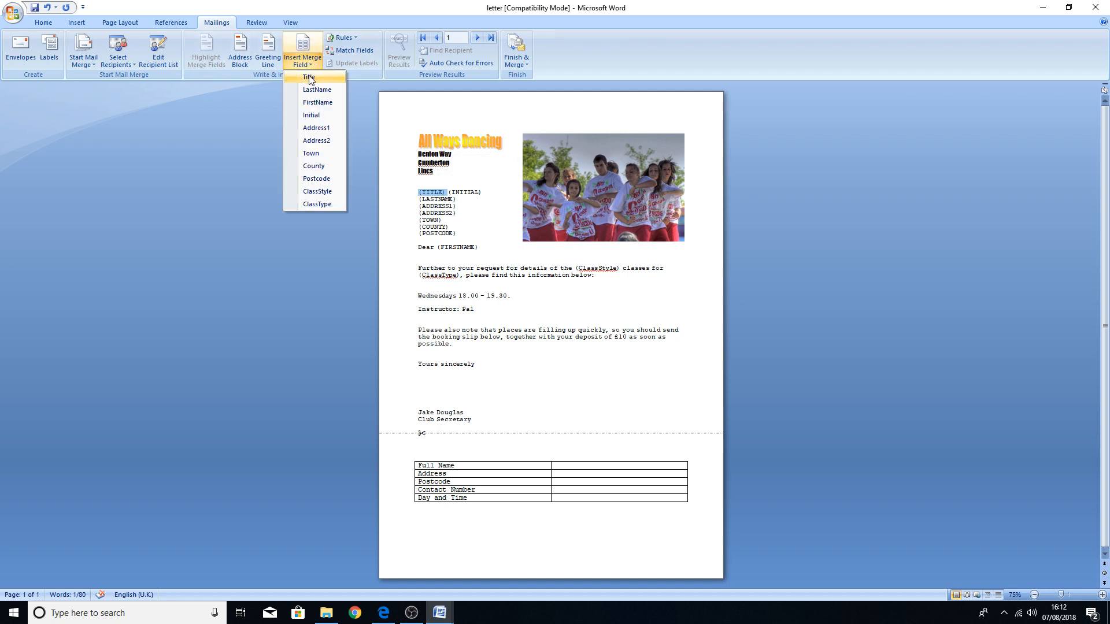
pyautogui.click(317, 78)
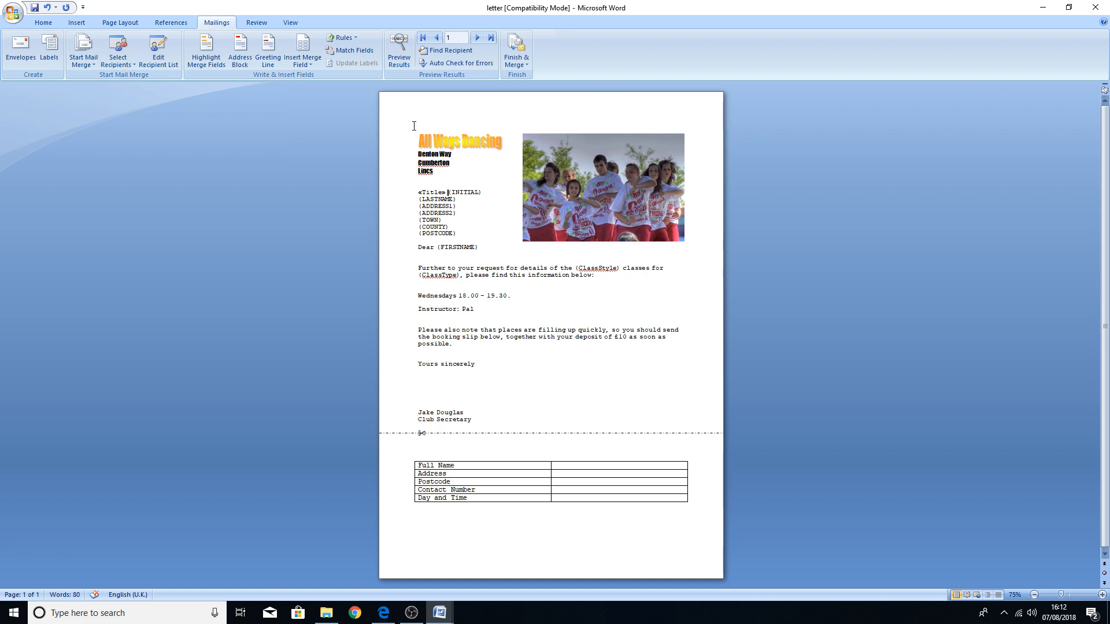
# Step: Replace the (INITIAL) placeholder with the Initial merge field and keep the (LASTNAME) placeholder separated from it
pyautogui.doubleClick(470, 191)
pyautogui.moveTo(455, 192); pyautogui.dragTo(450, 193)
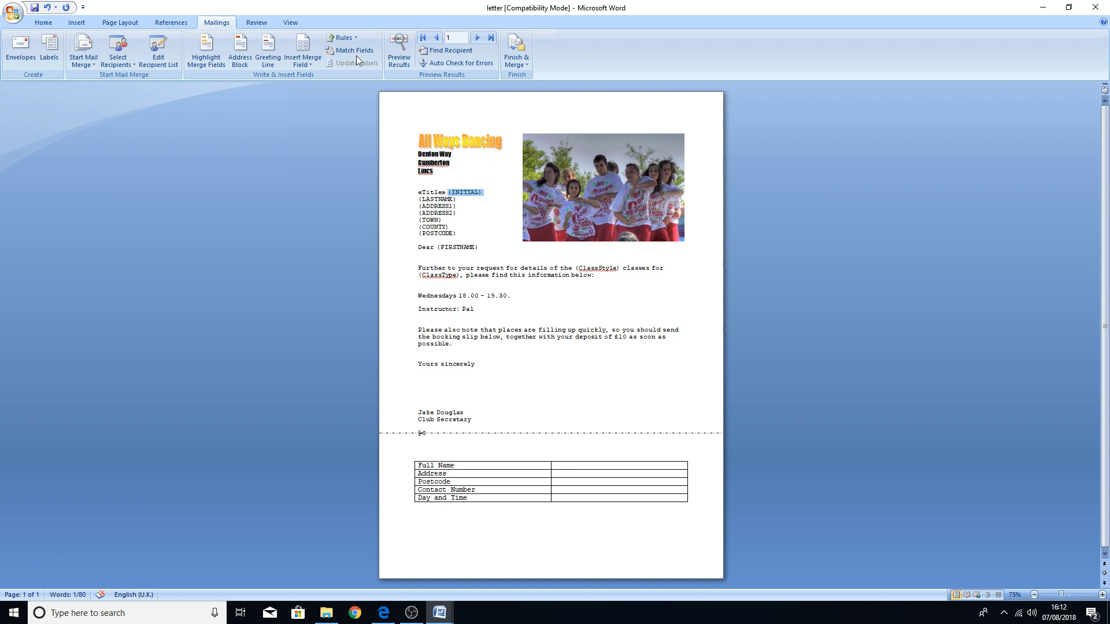
pyautogui.click(306, 62)
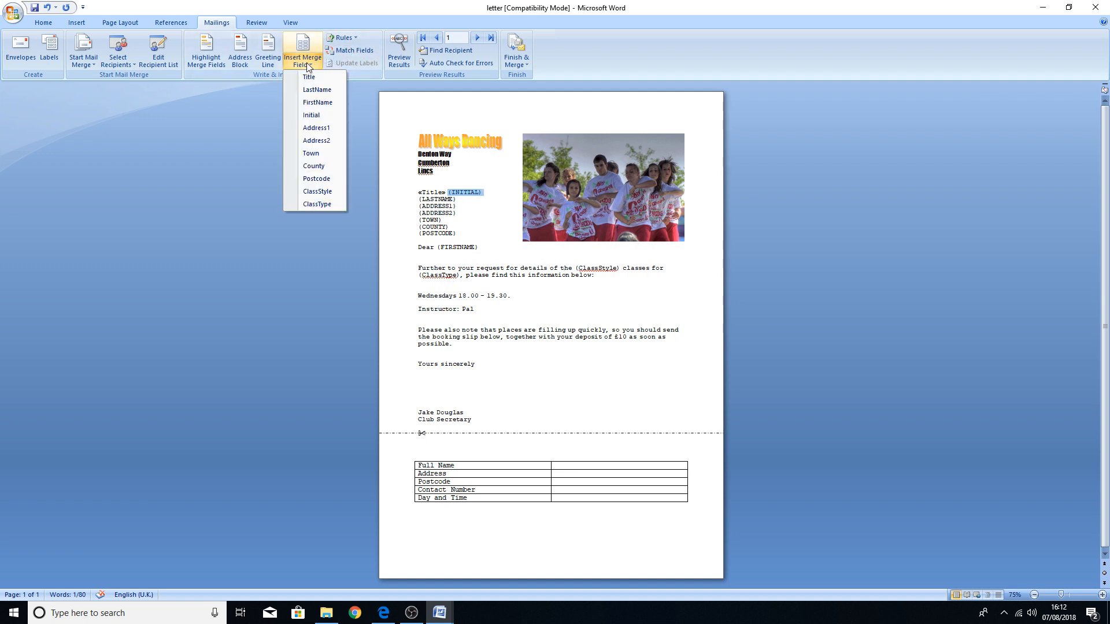
pyautogui.click(312, 116)
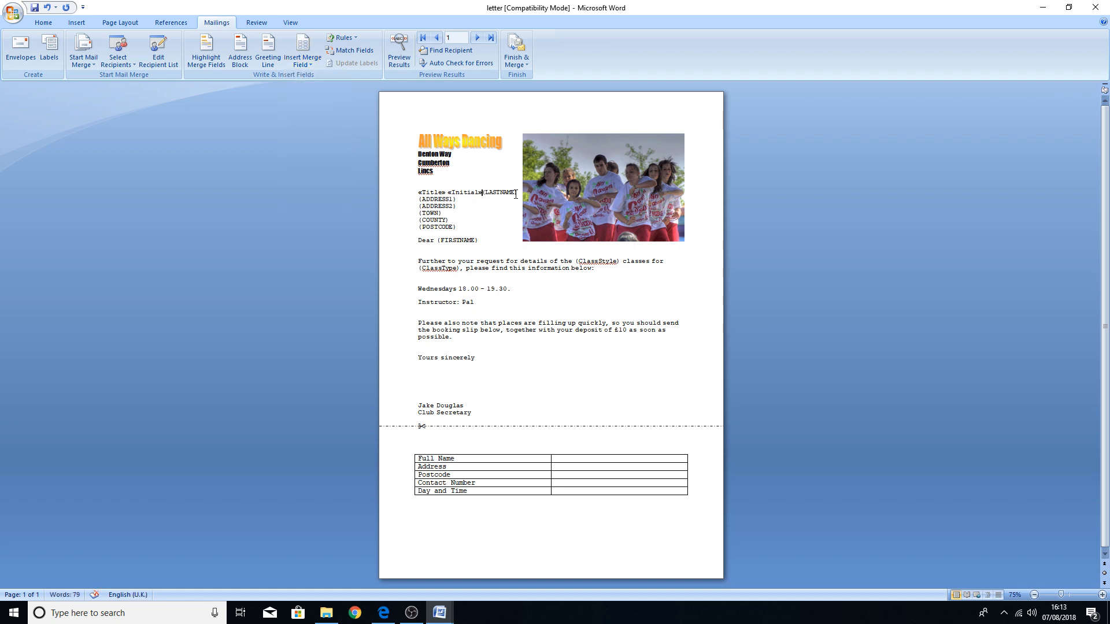
pyautogui.moveTo(516, 193); pyautogui.dragTo(484, 198)
pyautogui.click(483, 195)
pyautogui.press('Return')
# Step: Replace (LASTNAME) with the LastName merge field and shrink the dance picture slightly so the full name fits on one line
pyautogui.moveTo(465, 200); pyautogui.dragTo(420, 199)
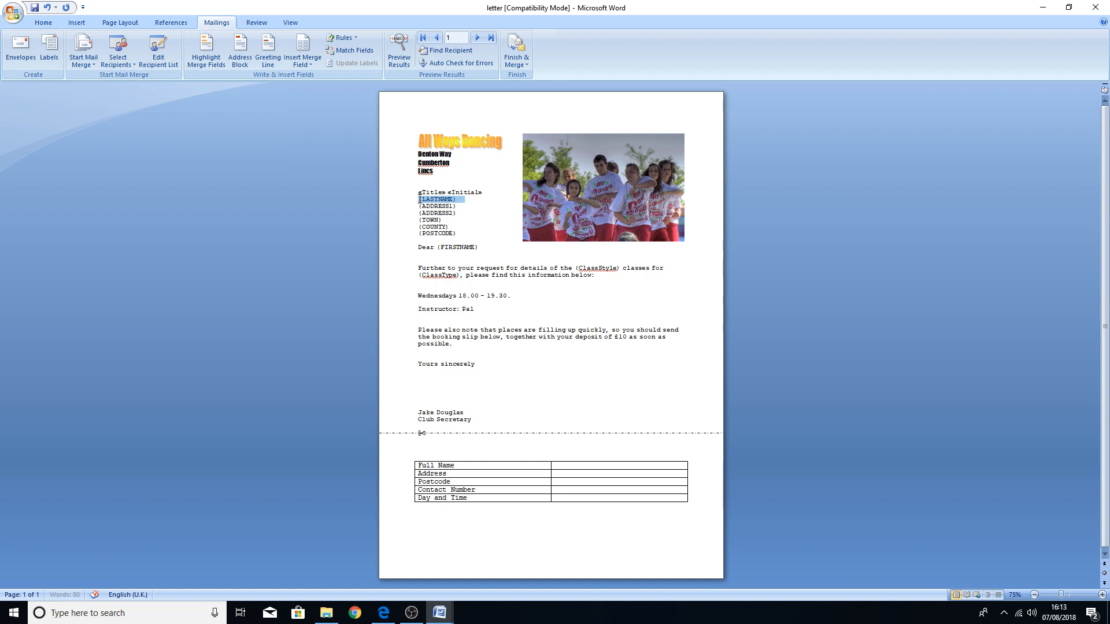
pyautogui.click(313, 64)
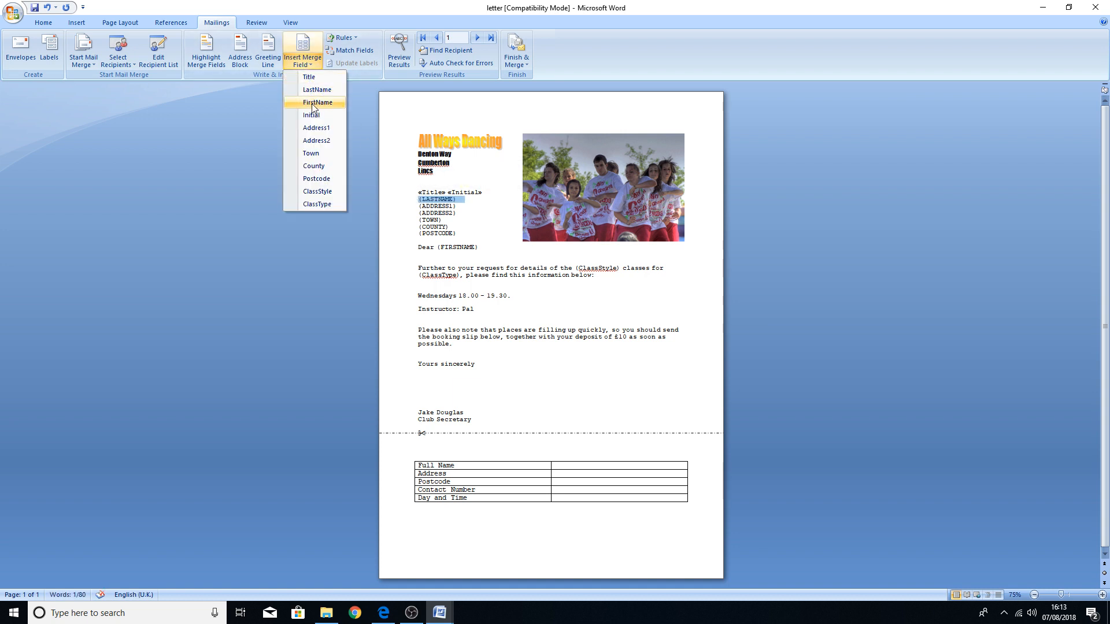
pyautogui.click(312, 91)
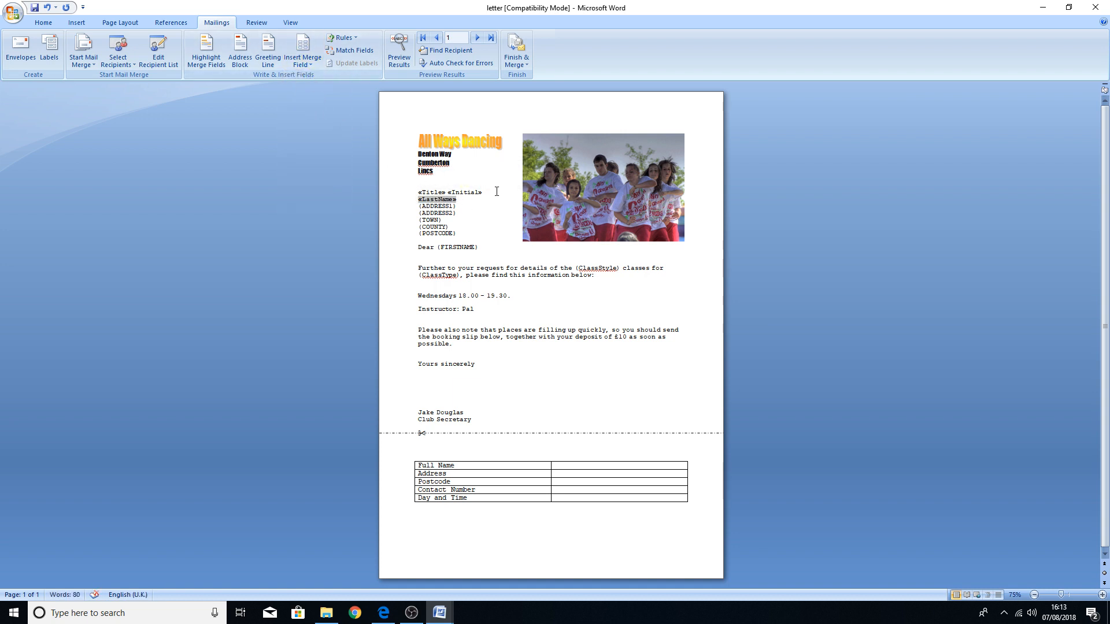
pyautogui.click(528, 197)
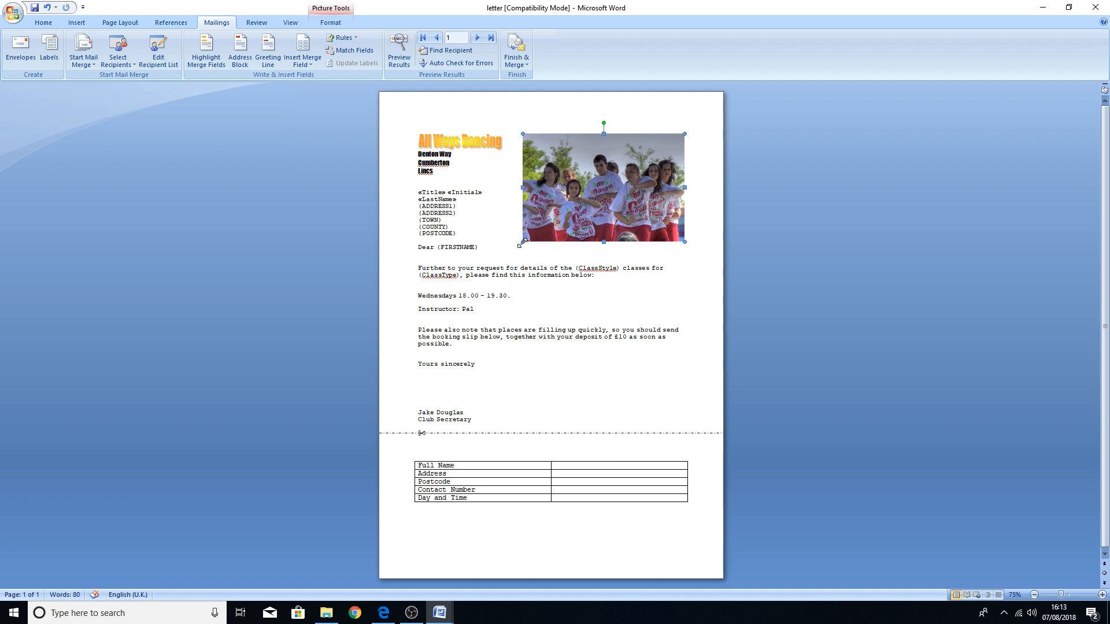
pyautogui.moveTo(523, 242); pyautogui.dragTo(535, 239)
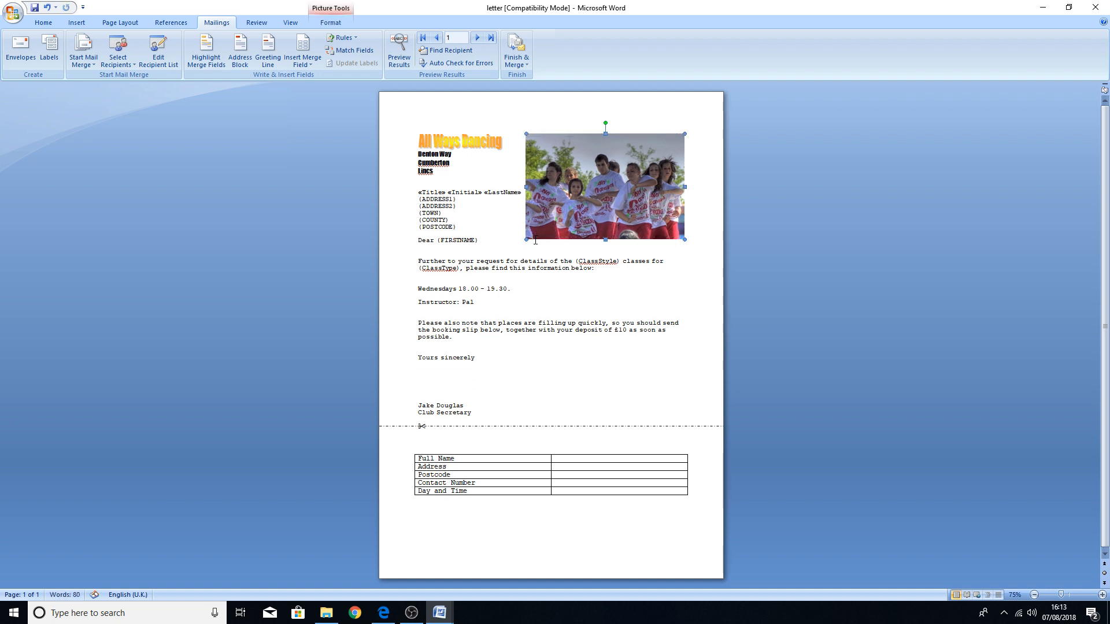
# Step: Replace the (ADDRESS1) placeholder with the Address1 merge field and put (ADDRESS2) back on its own line
pyautogui.click(460, 198)
pyautogui.moveTo(456, 199); pyautogui.dragTo(418, 200)
pyautogui.click(303, 62)
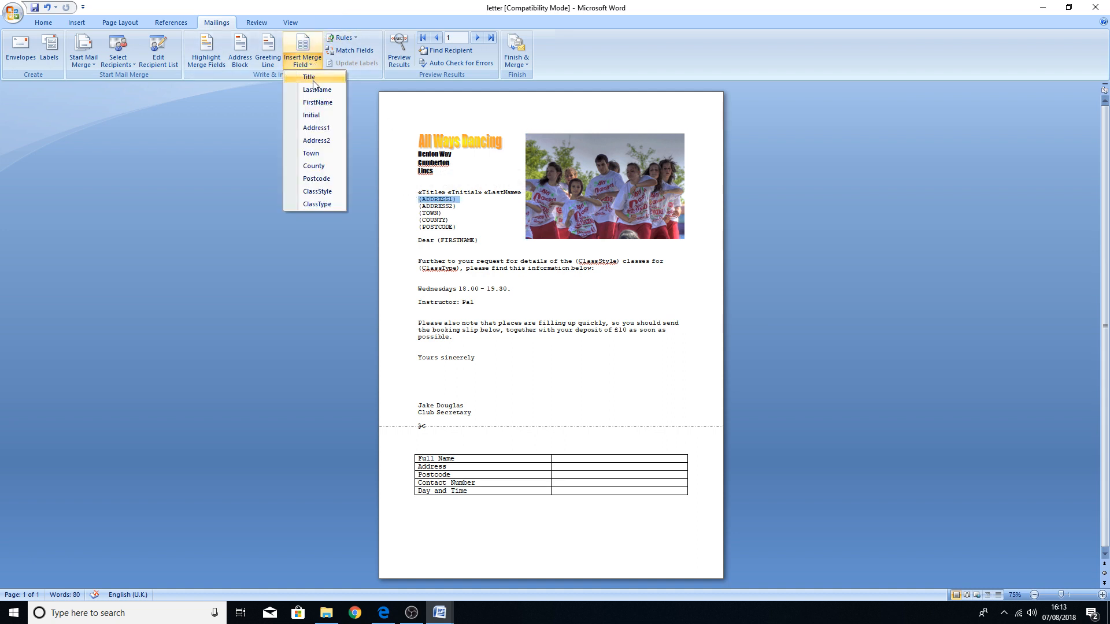
pyautogui.click(316, 128)
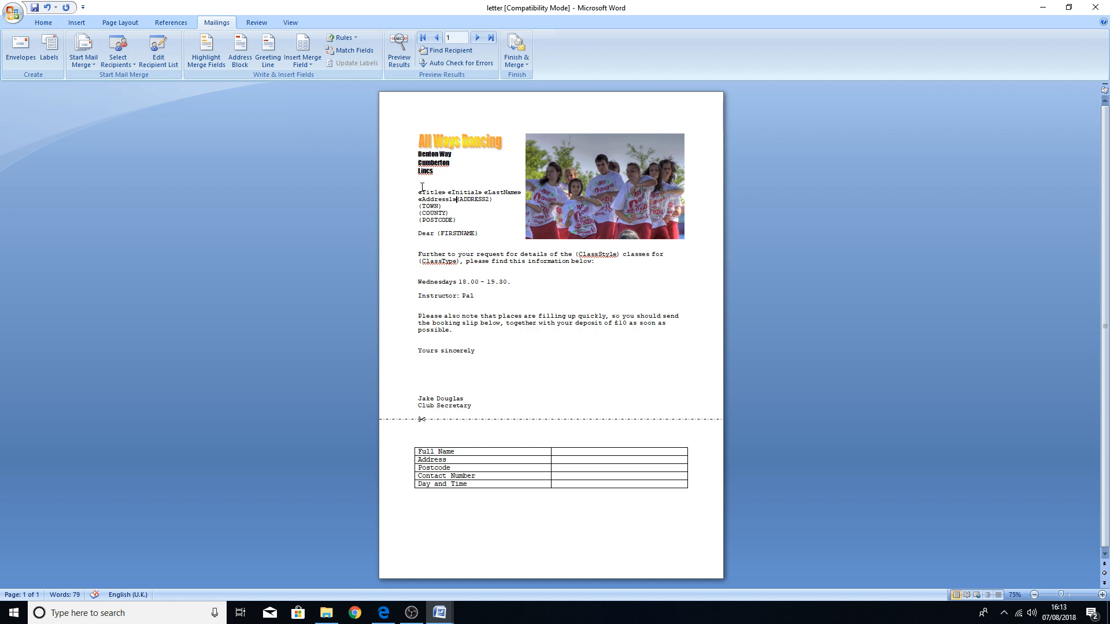
pyautogui.press('Return')
# Step: Replace the (ADDRESS2) and (TOWN) placeholders with the Address2 and Town merge fields, keeping each on its own line
pyautogui.moveTo(459, 204); pyautogui.dragTo(414, 204)
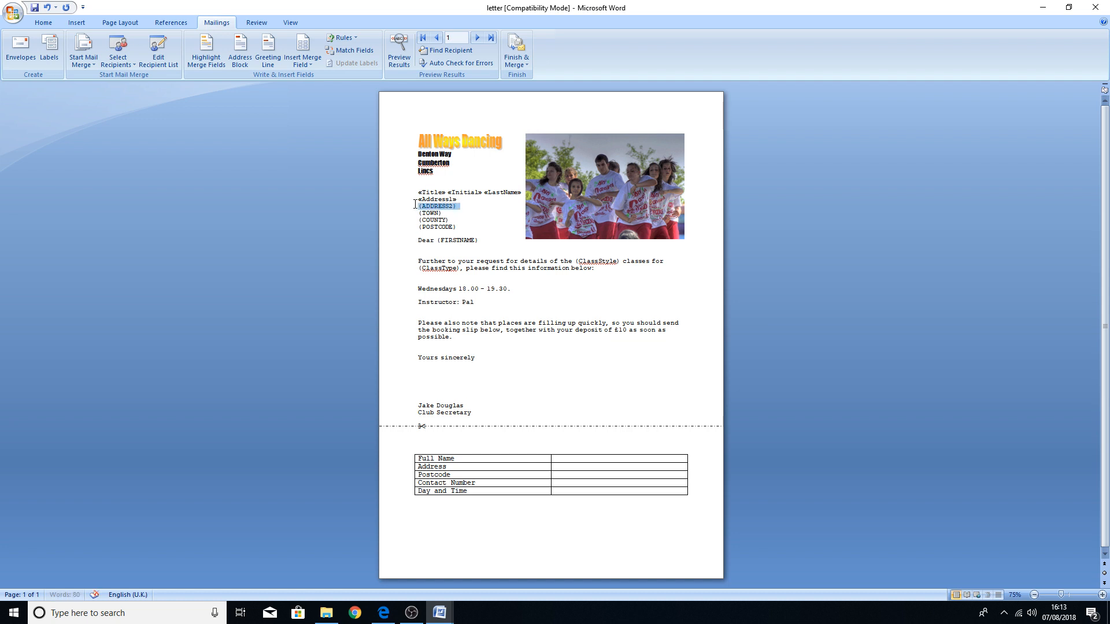
pyautogui.click(296, 60)
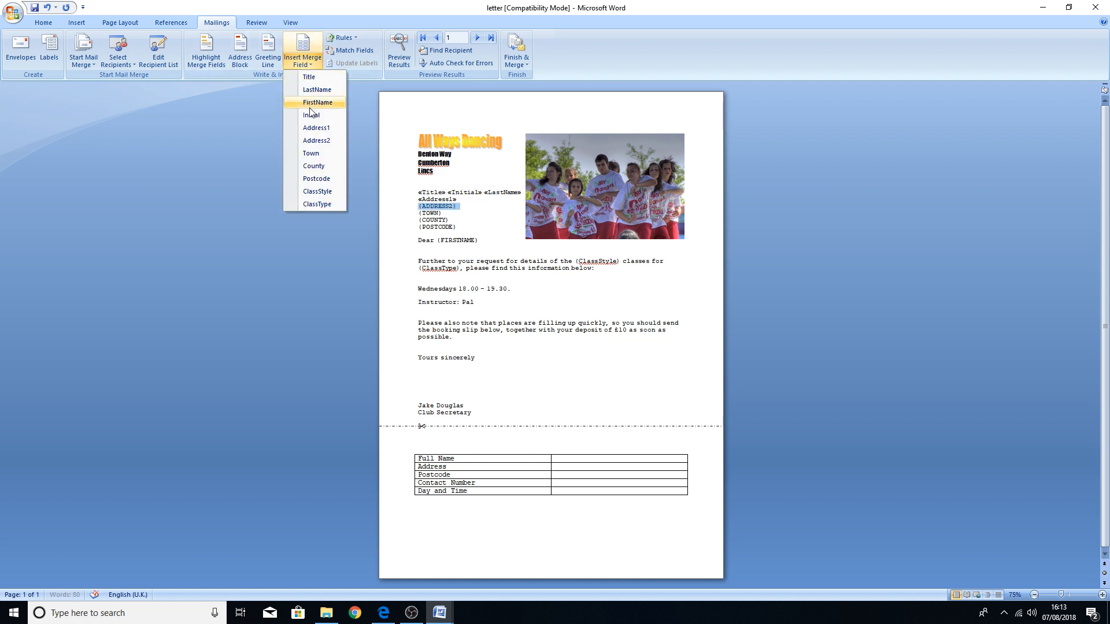
pyautogui.click(306, 141)
pyautogui.press('Return')
pyautogui.moveTo(446, 213); pyautogui.dragTo(414, 213)
pyautogui.click(300, 64)
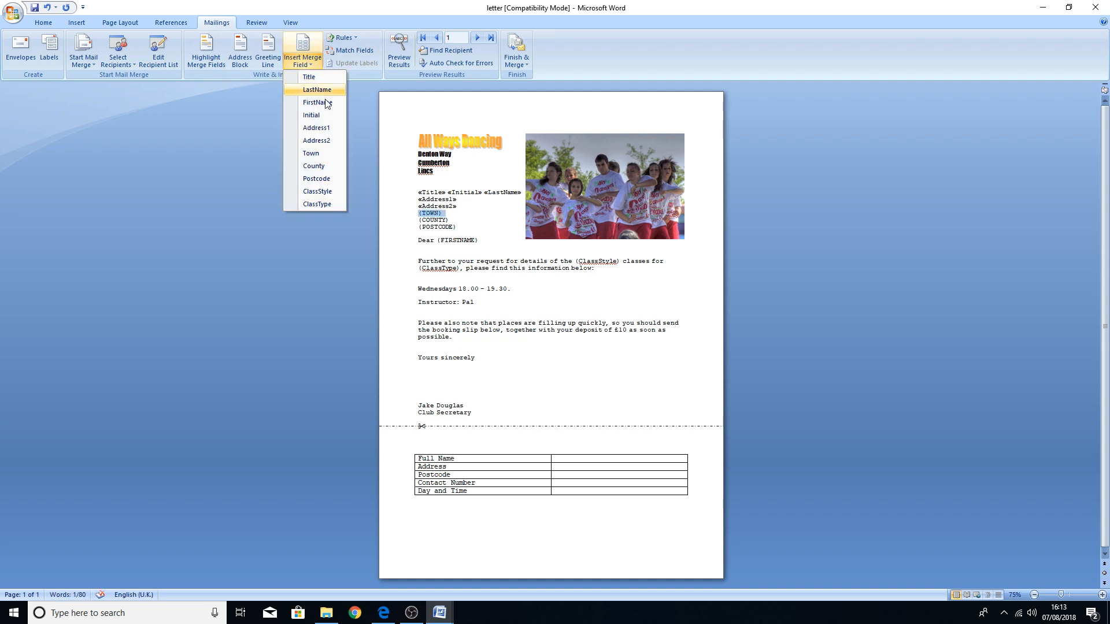
pyautogui.click(317, 153)
pyautogui.press('Return')
# Step: Replace the (COUNTY) and (POSTCODE) placeholders with the County and Postcode merge fields and restore the blank line above the greeting
pyautogui.moveTo(451, 221); pyautogui.dragTo(404, 219)
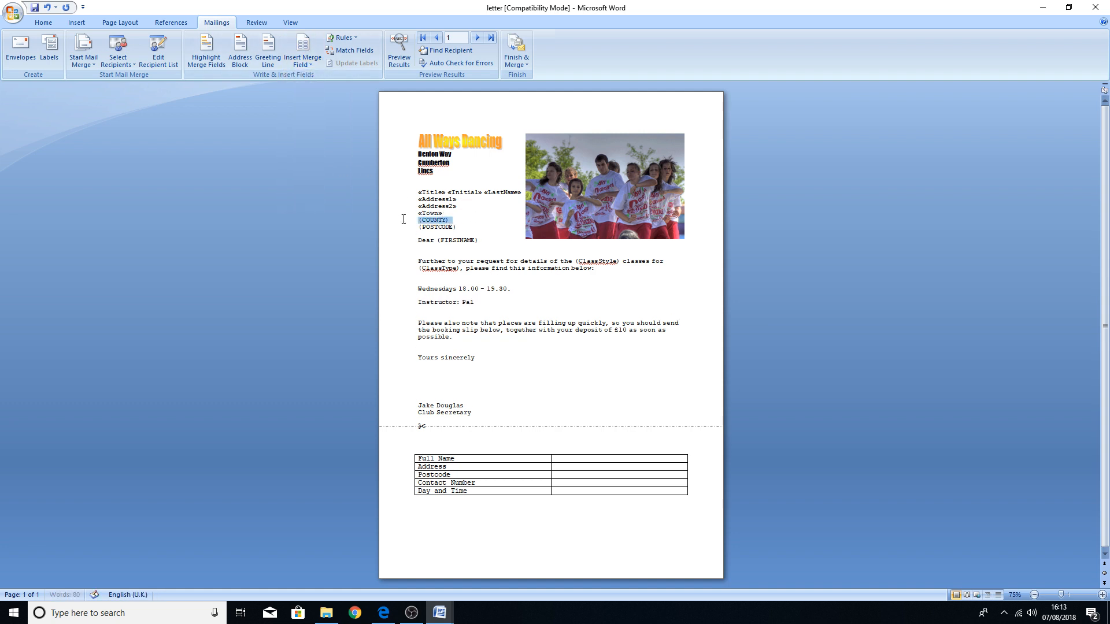
pyautogui.click(316, 65)
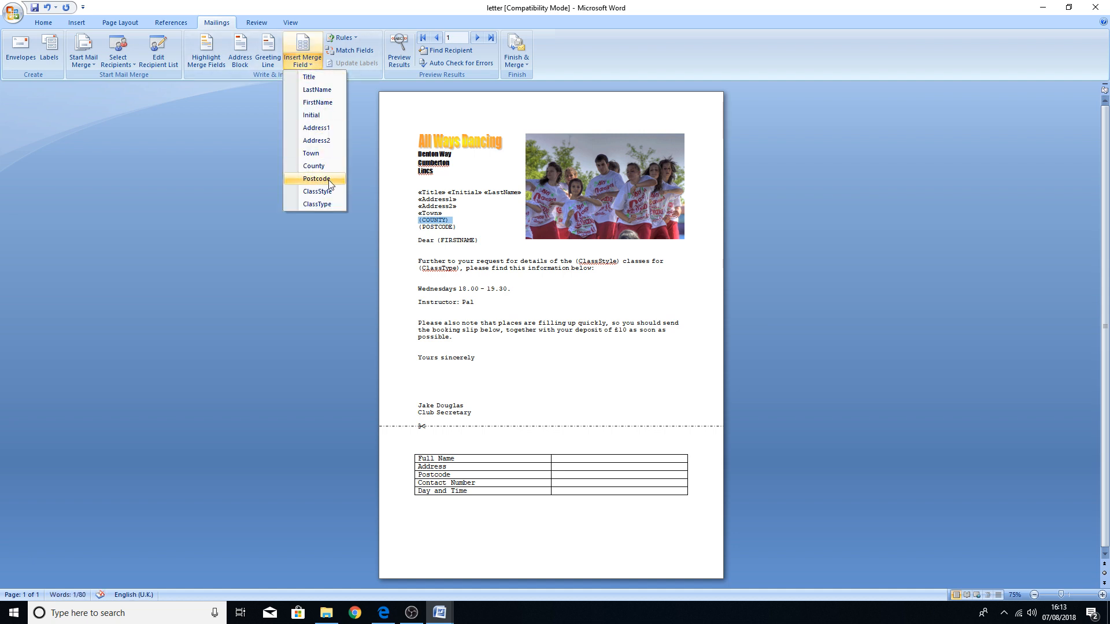
pyautogui.click(316, 166)
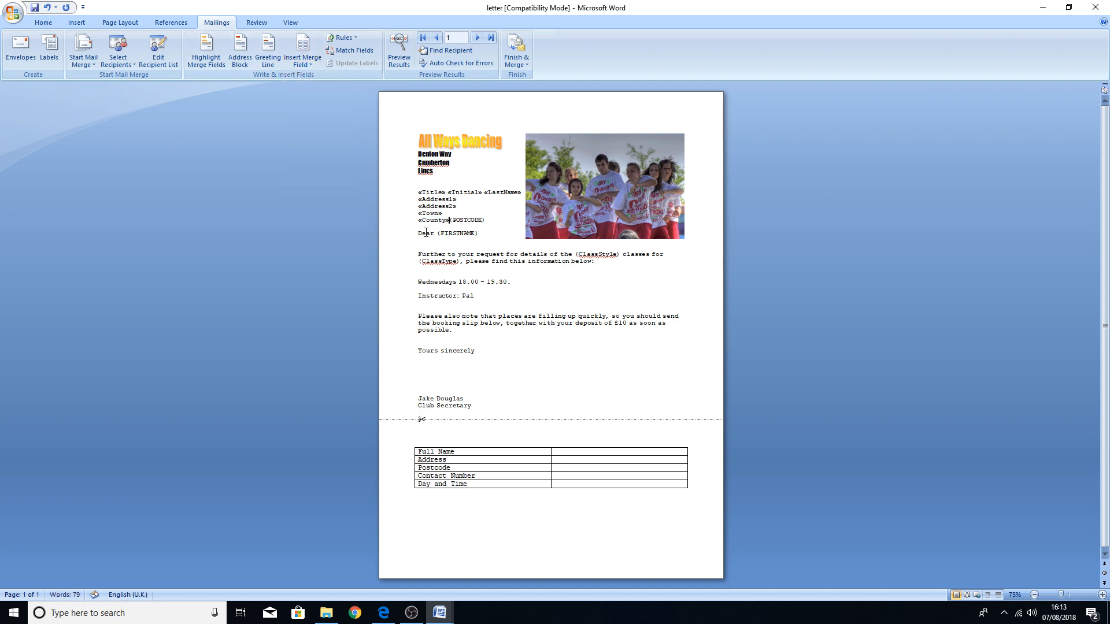
pyautogui.moveTo(461, 227); pyautogui.dragTo(412, 226)
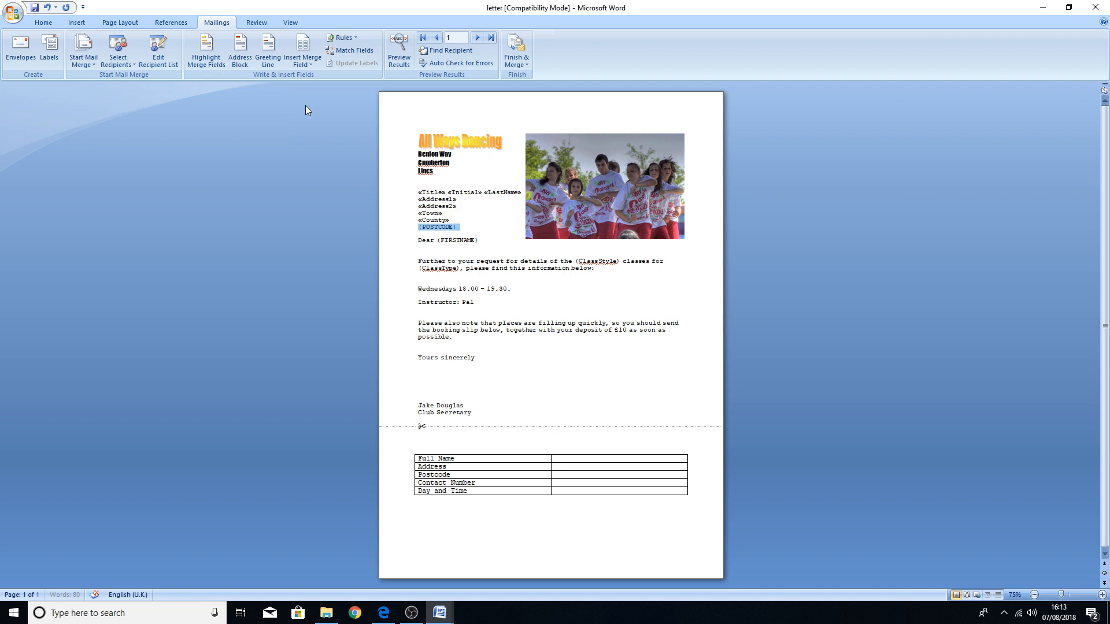
pyautogui.click(302, 61)
pyautogui.click(319, 179)
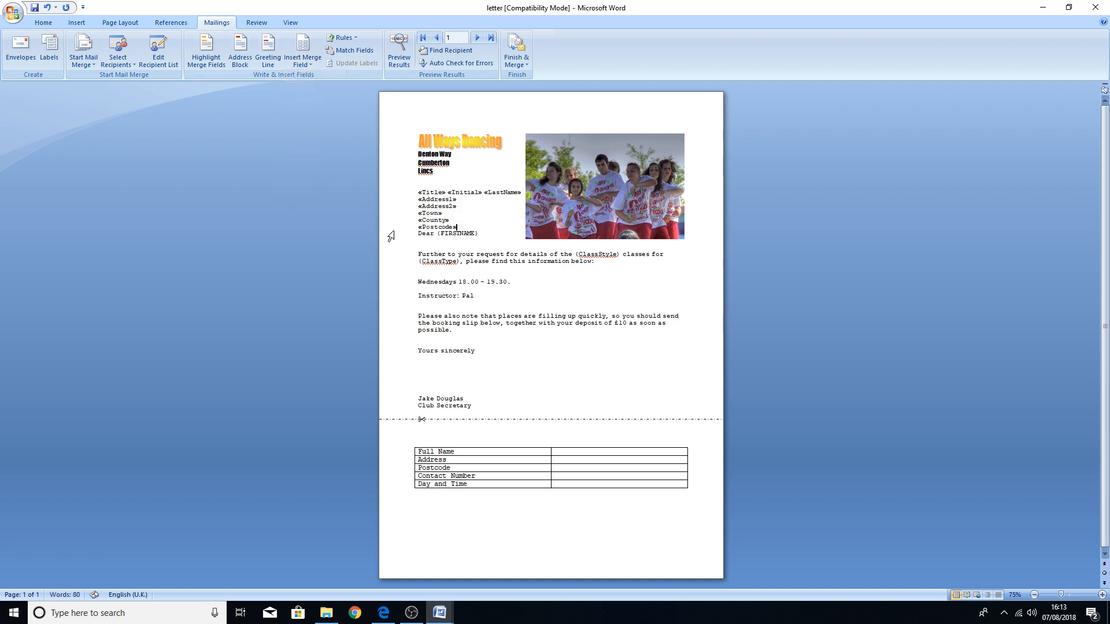
pyautogui.press('Return')
# Step: Replace the (FIRSTNAME) placeholder after "Dear" with the FirstName merge field
pyautogui.moveTo(480, 241); pyautogui.dragTo(437, 241)
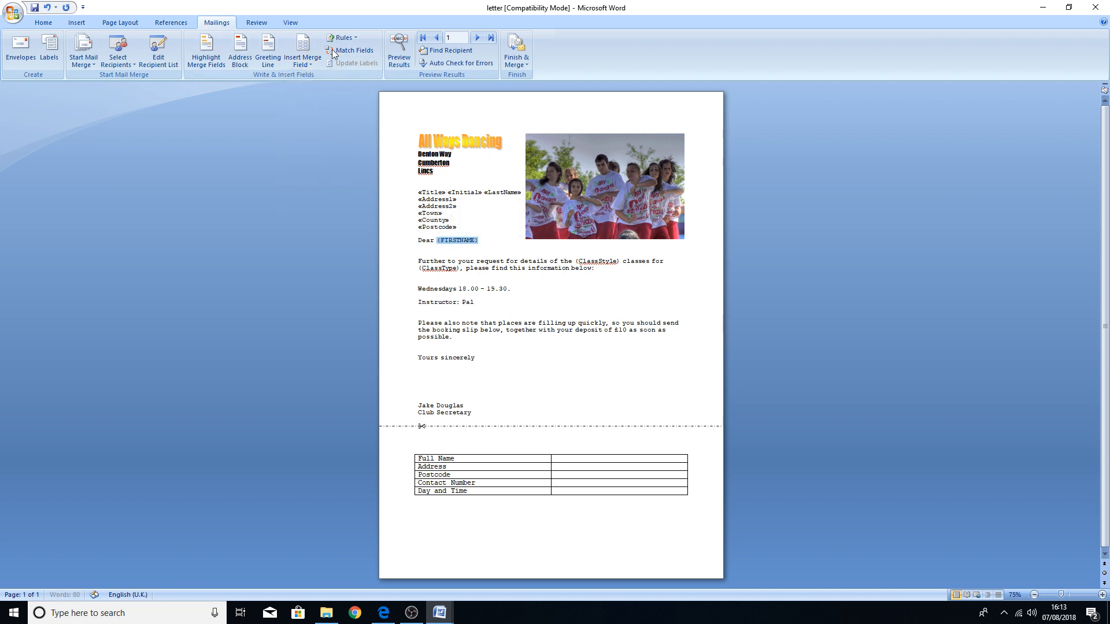
pyautogui.click(303, 57)
pyautogui.click(309, 102)
# Step: Replace (ClassStyle) and (ClassType) in the opening paragraph with the matching merge fields, keeping the comma after ClassType
pyautogui.moveTo(619, 259); pyautogui.dragTo(577, 265)
pyautogui.click(307, 59)
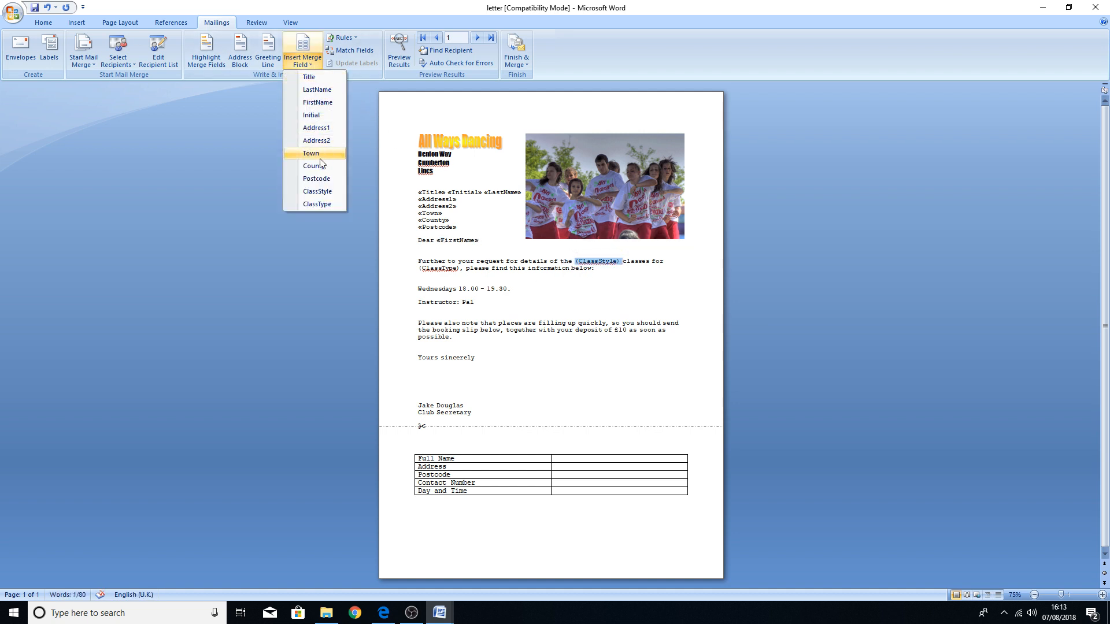
pyautogui.click(318, 192)
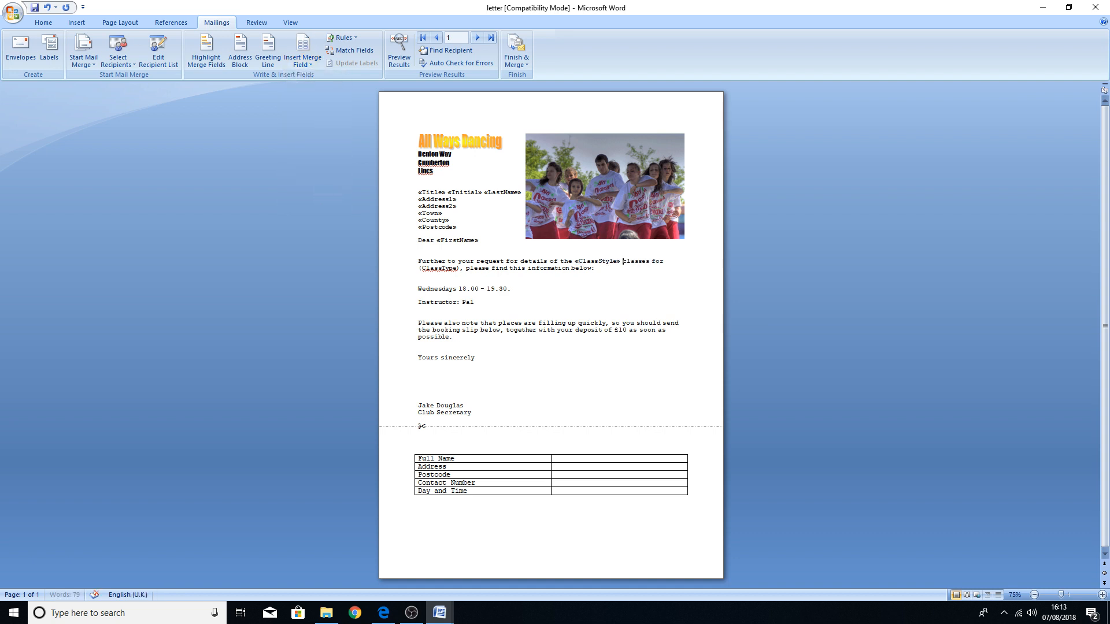
pyautogui.moveTo(466, 268); pyautogui.dragTo(417, 268)
pyautogui.click(303, 61)
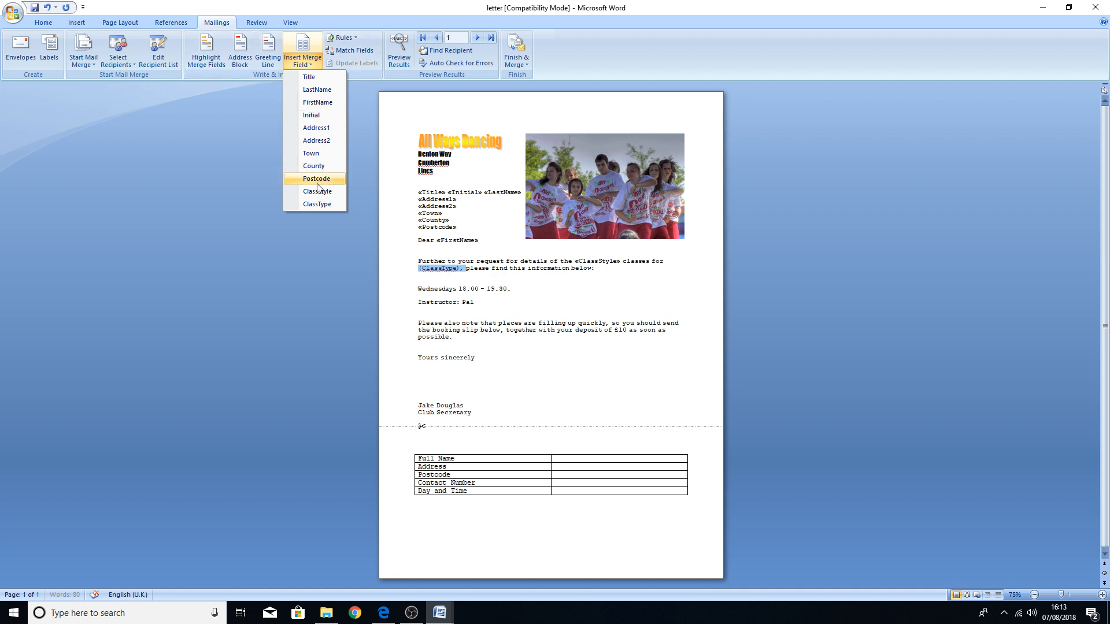
pyautogui.click(322, 211)
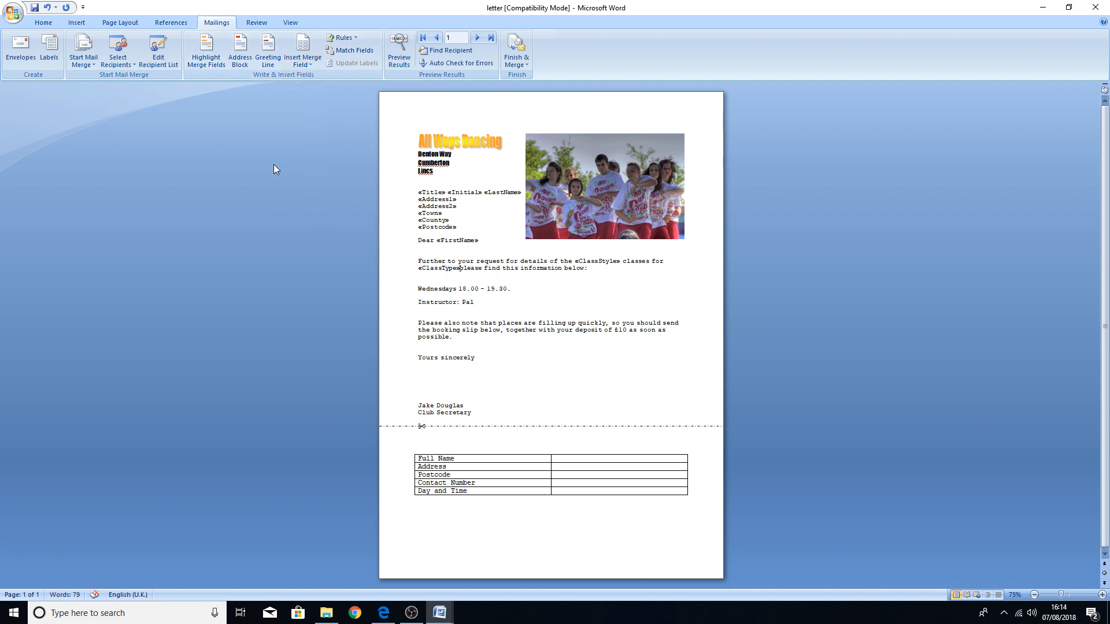
pyautogui.write(',')
pyautogui.click(550, 368)
# Step: Open the Contact List text file from the Task 7 folder, examine its field names and records, and close it
pyautogui.click(316, 622)
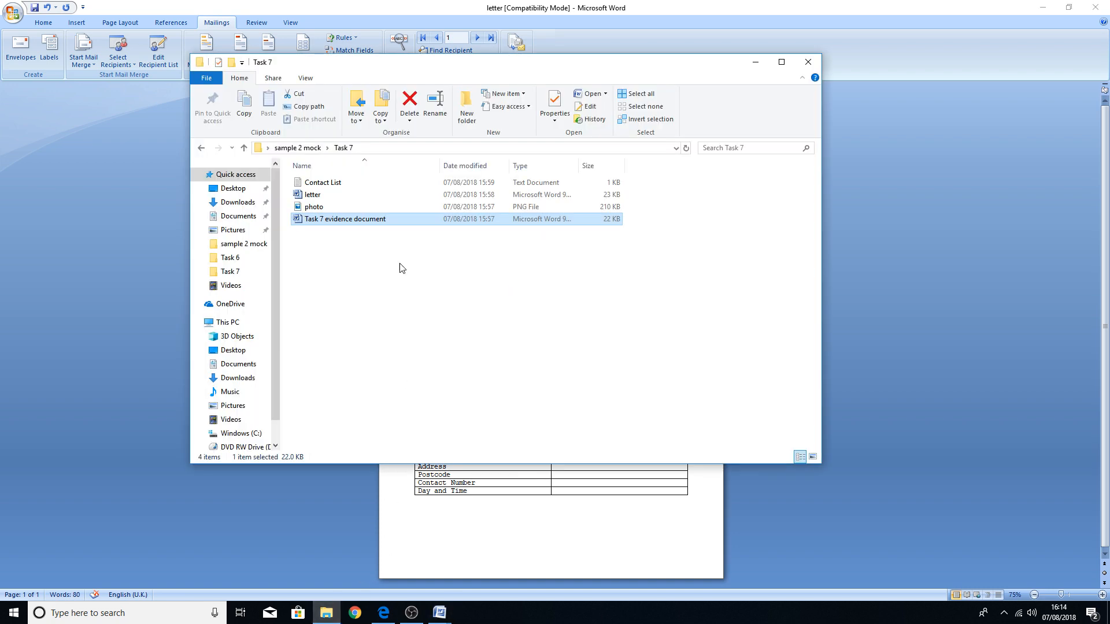
pyautogui.doubleClick(324, 183)
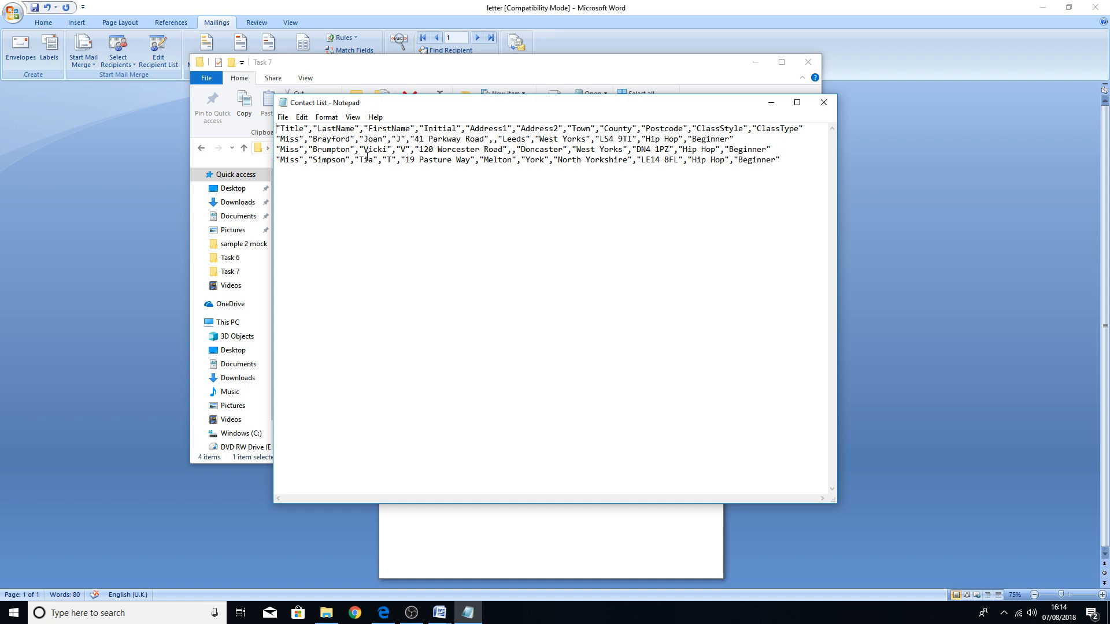
pyautogui.click(823, 103)
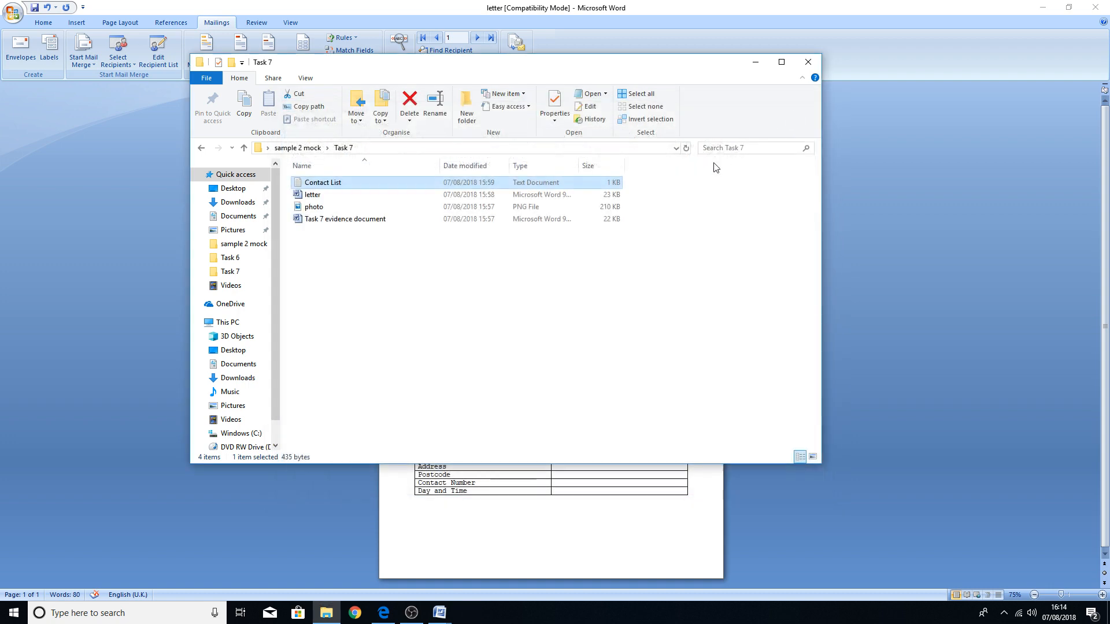
pyautogui.click(812, 63)
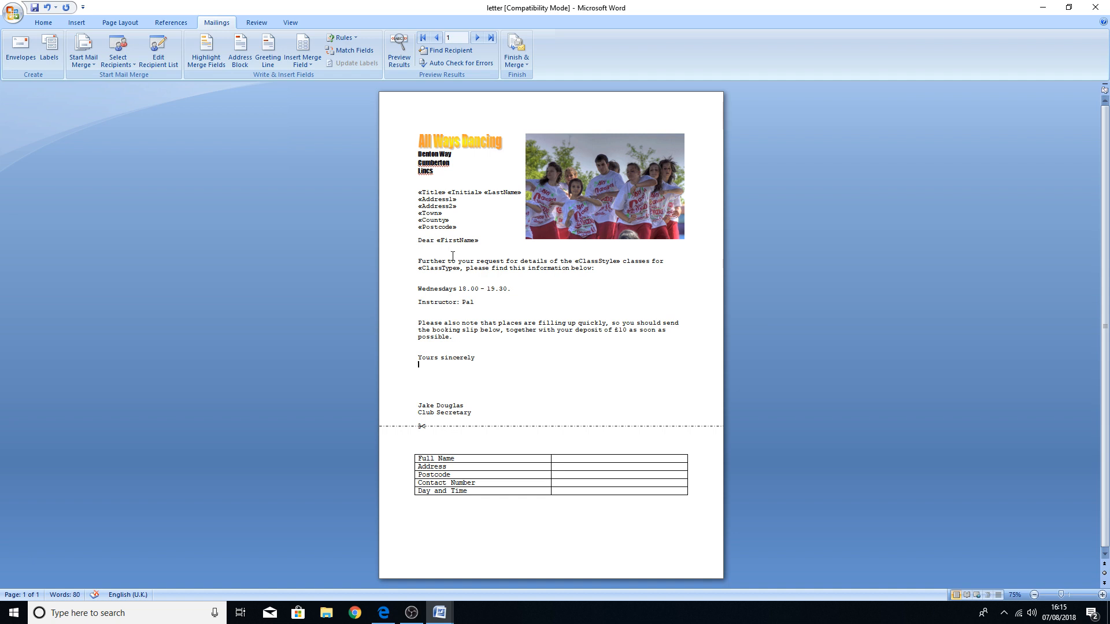
# Step: Preview the merge results in the letter and reread the screenshot instructions for Question 7 in the browser
pyautogui.click(397, 64)
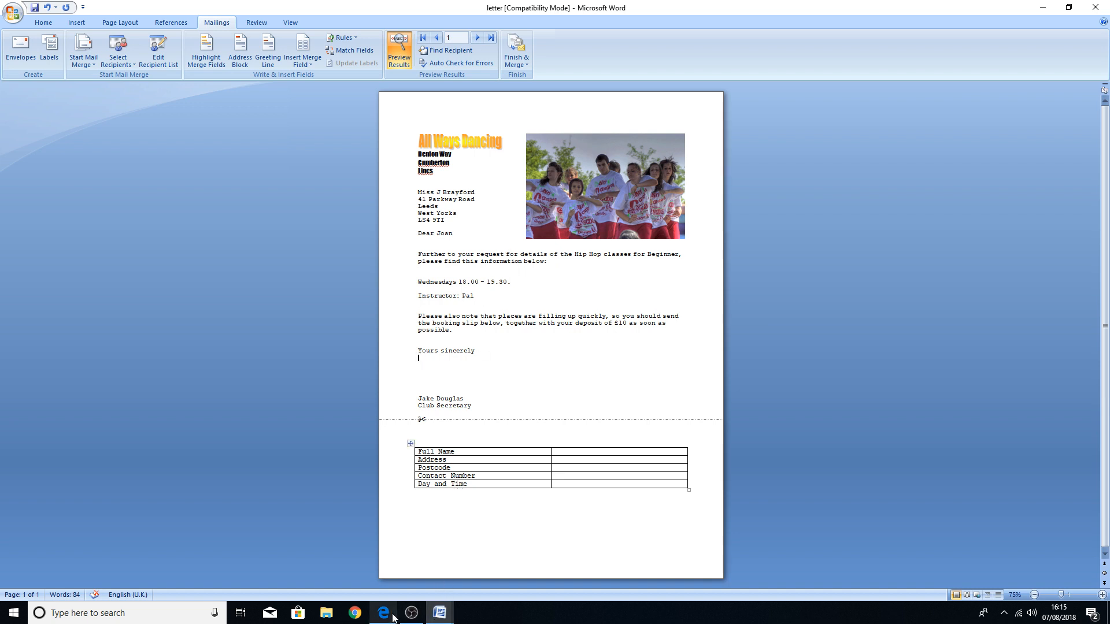
pyautogui.moveTo(393, 618)
pyautogui.moveTo(401, 571)
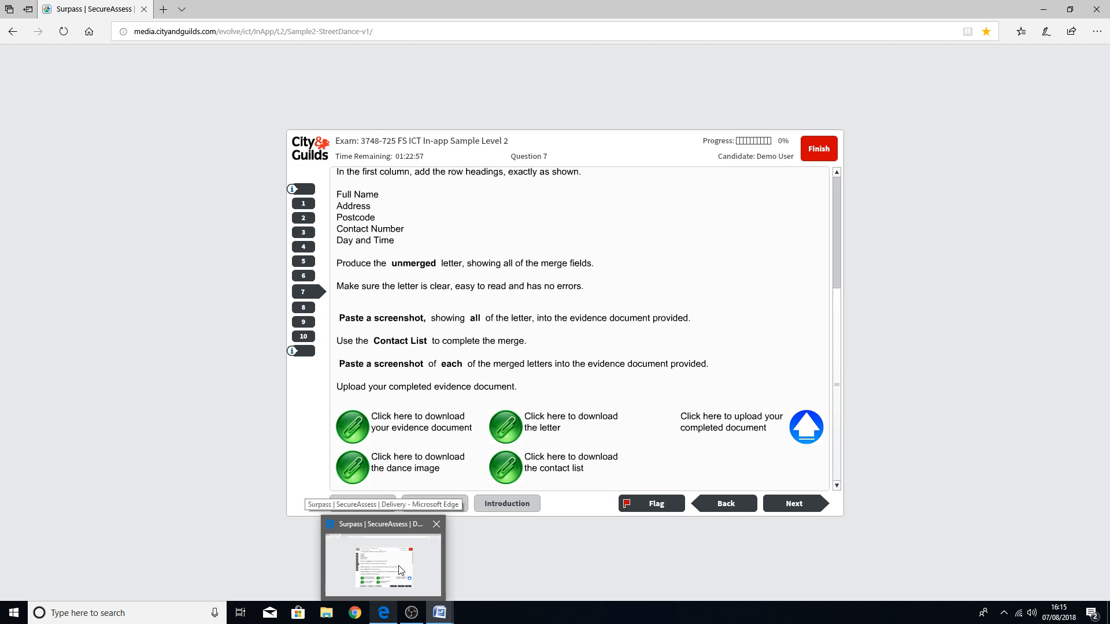
pyautogui.click(398, 570)
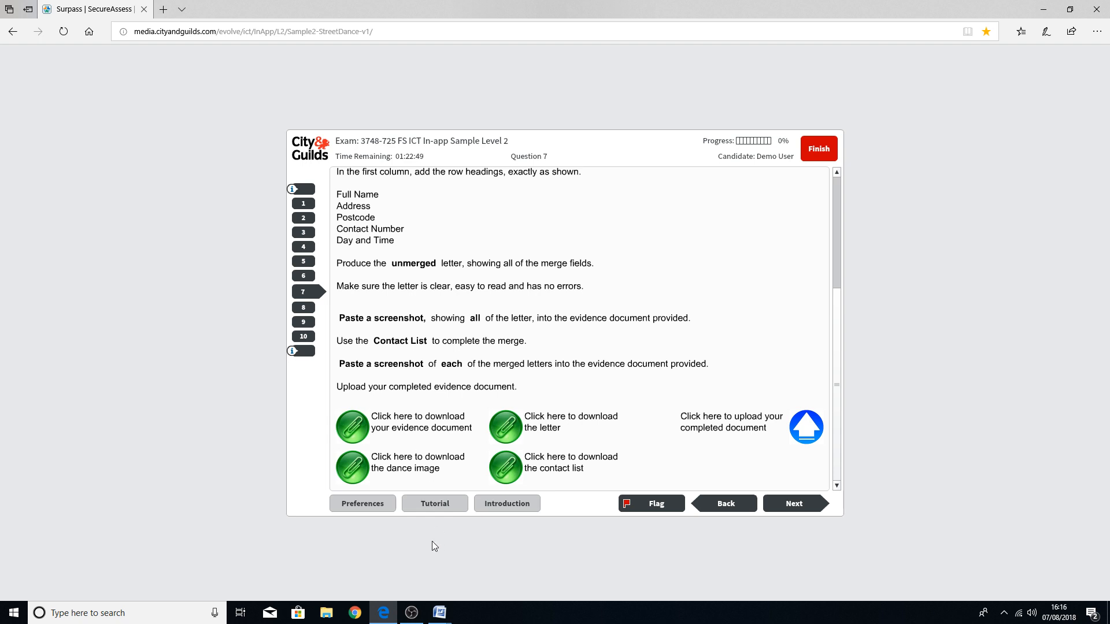
pyautogui.click(439, 613)
pyautogui.click(404, 571)
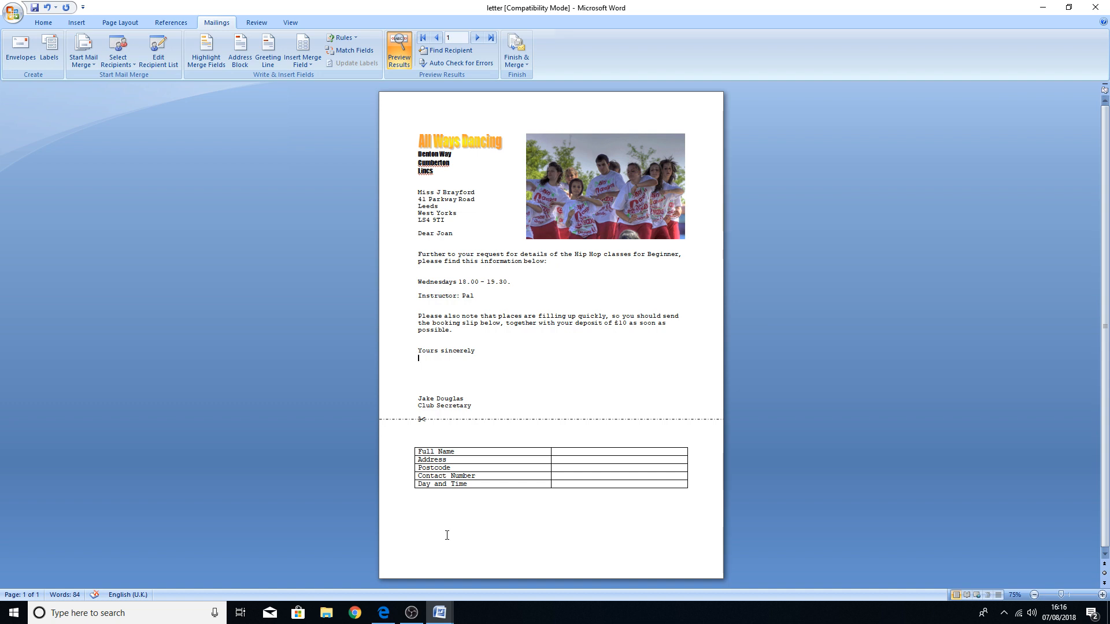
# Step: Paste the screenshot of the first merged letter under the merged letters heading in the Task 7 evidence document
pyautogui.click(440, 613)
pyautogui.click(532, 562)
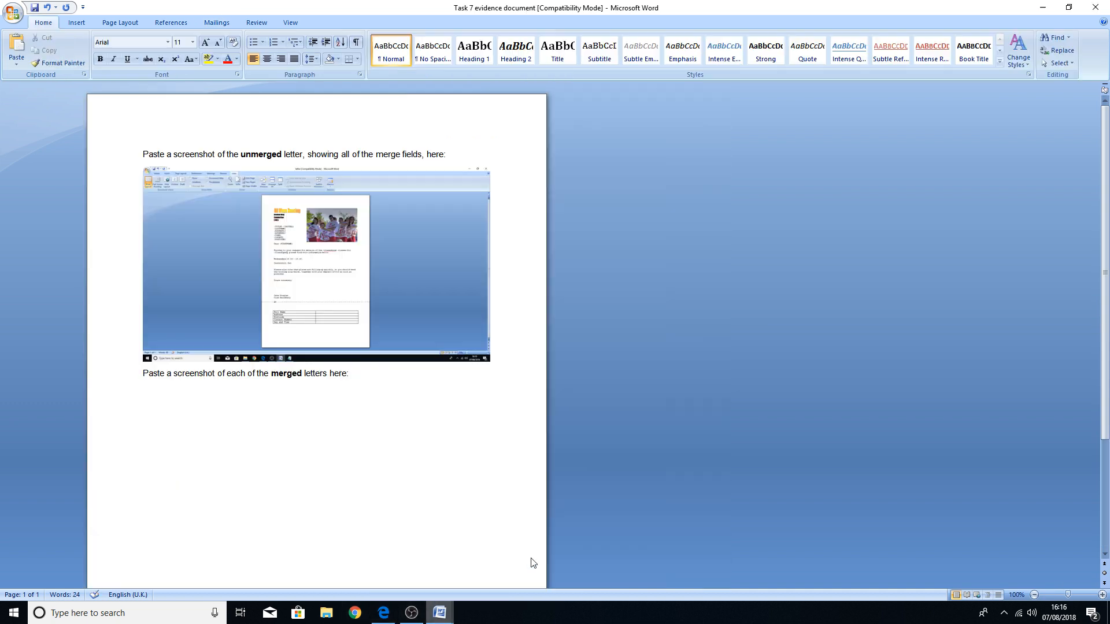
pyautogui.click(164, 400)
pyautogui.hotkey('ctrl', 'v')
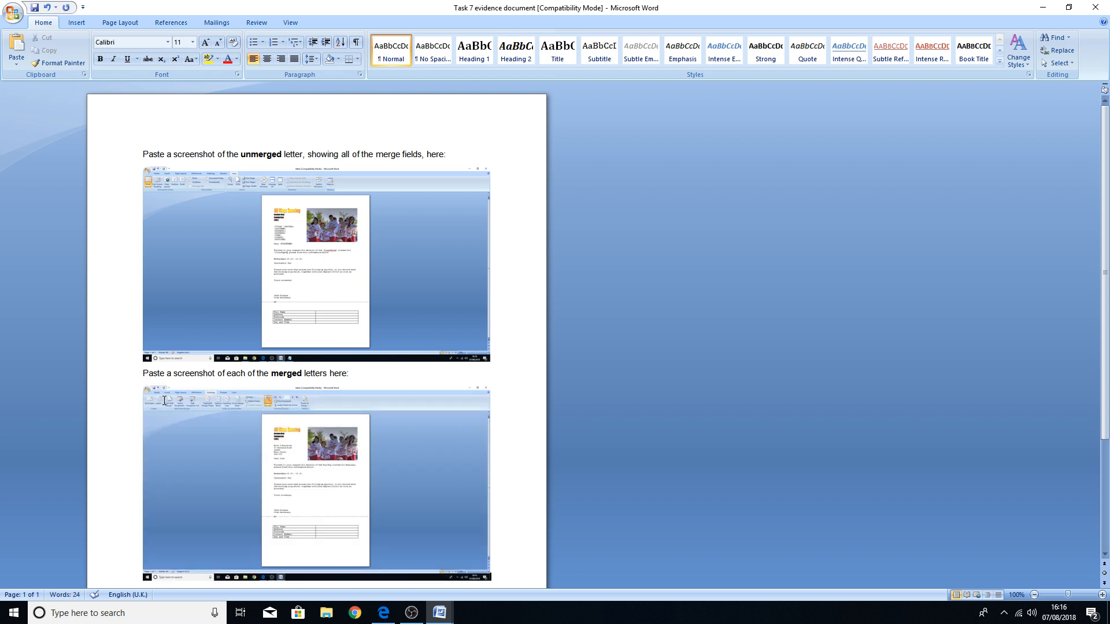
# Step: Return to the letter and preview the merged letter for record 2
pyautogui.moveTo(440, 613)
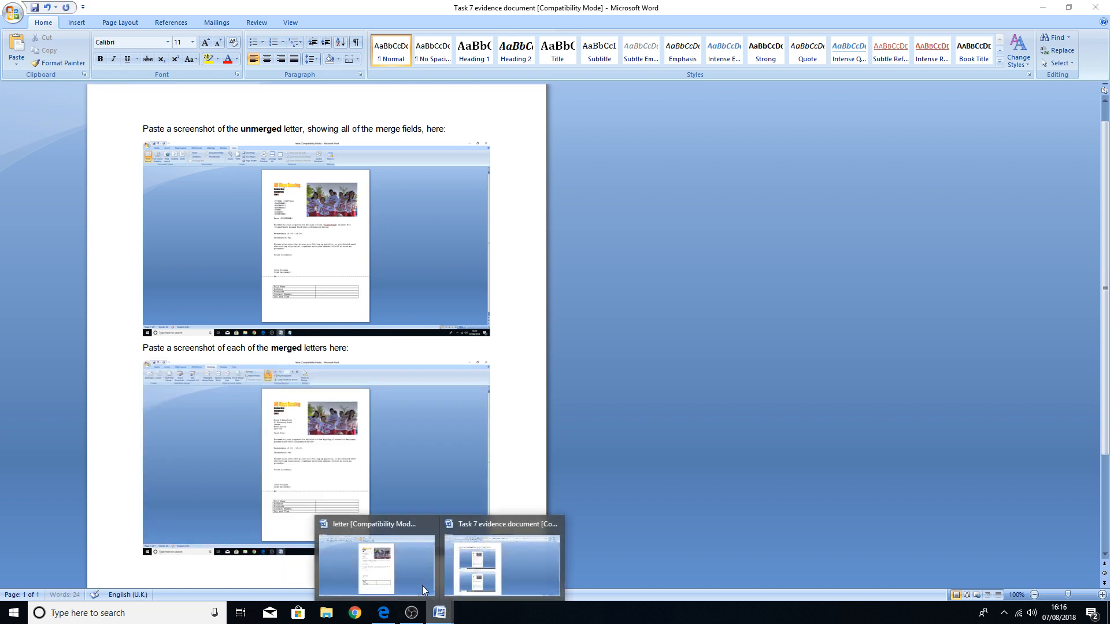
pyautogui.click(404, 572)
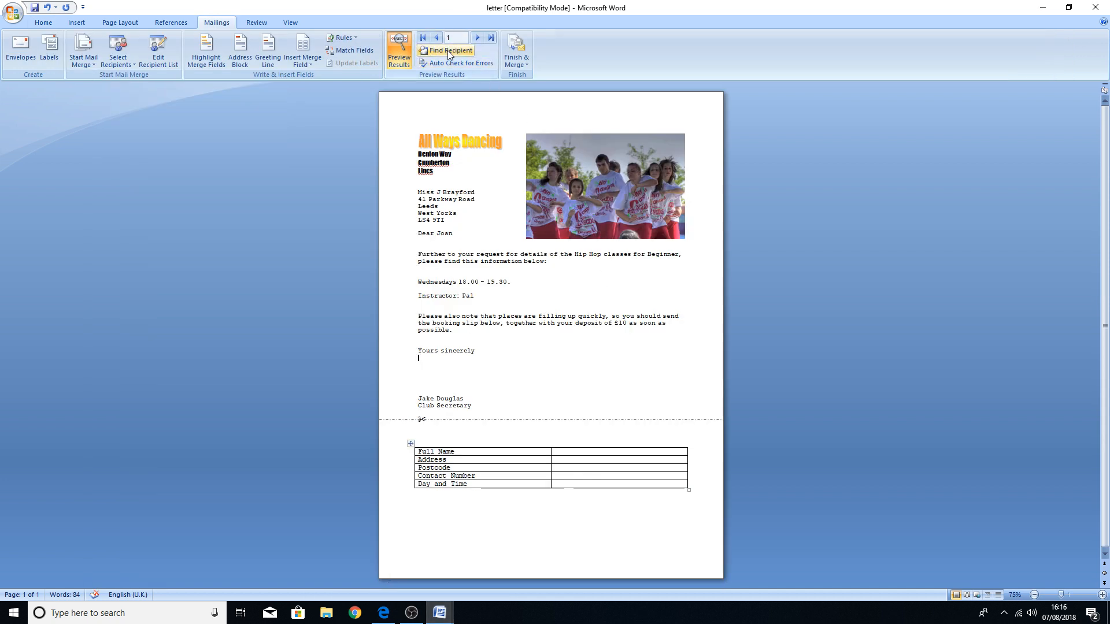
pyautogui.click(478, 38)
pyautogui.click(478, 38)
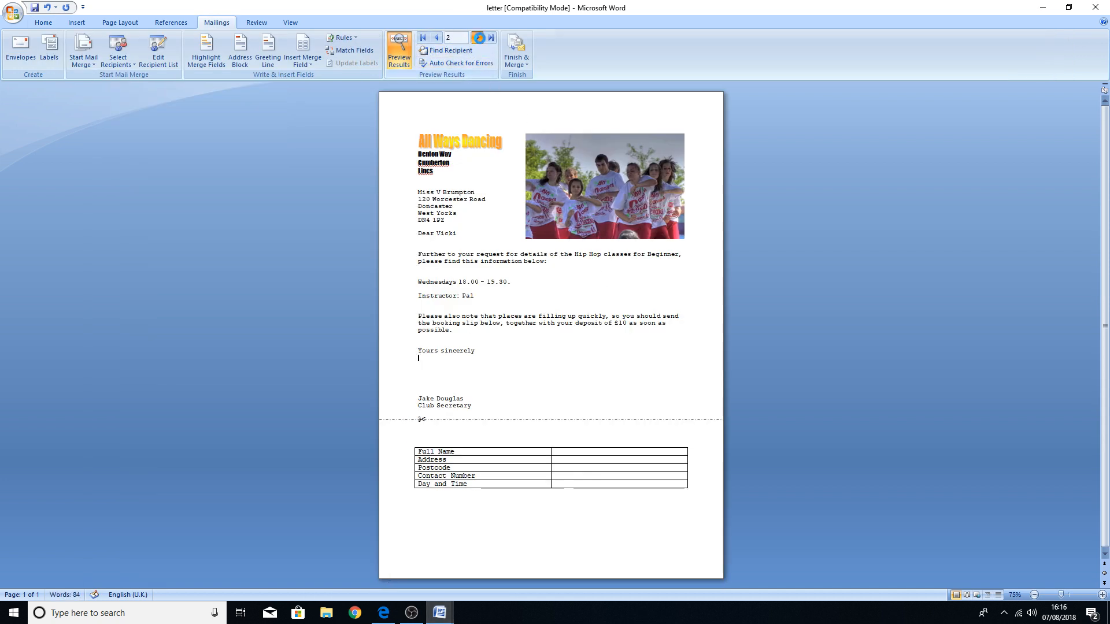
pyautogui.click(438, 38)
pyautogui.click(438, 38)
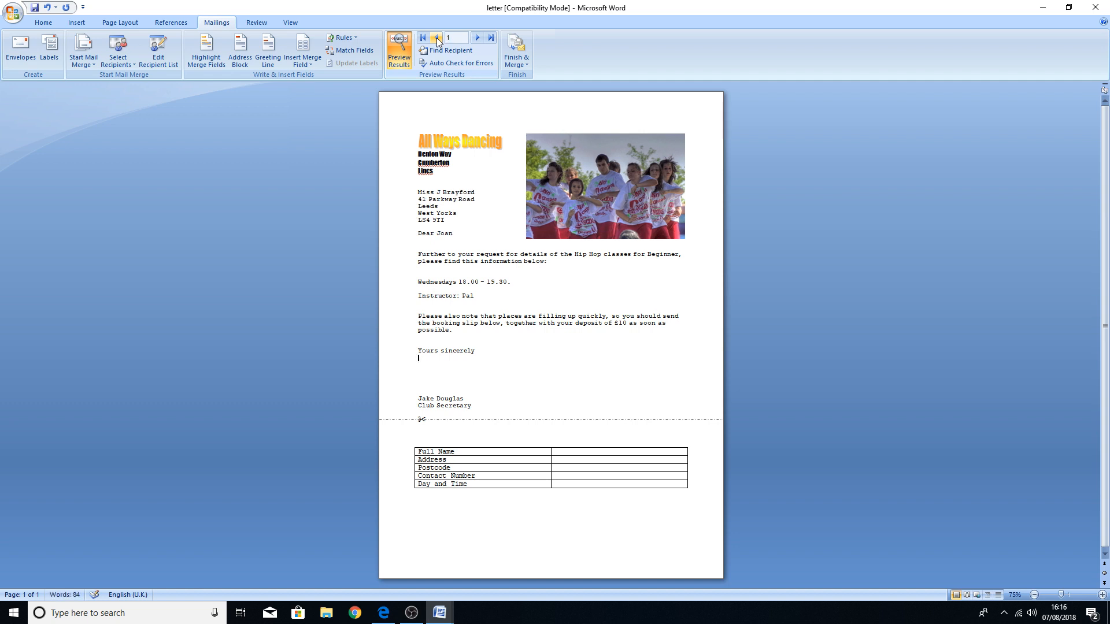
pyautogui.click(478, 38)
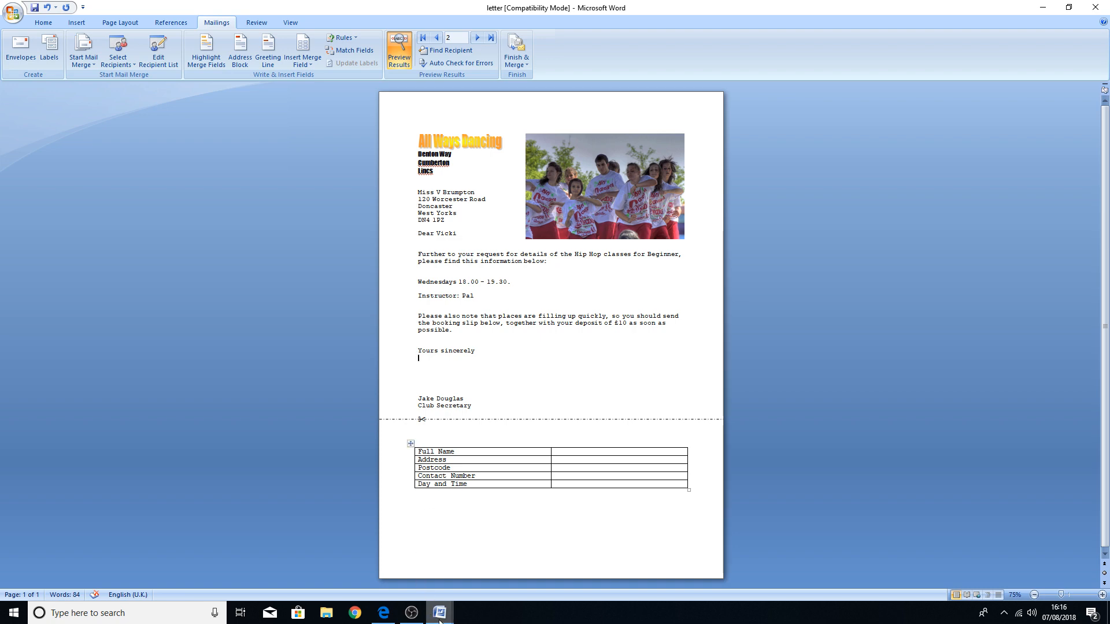
# Step: Paste the screenshot of the second merged letter below the first one in the evidence document
pyautogui.moveTo(439, 613)
pyautogui.click(455, 568)
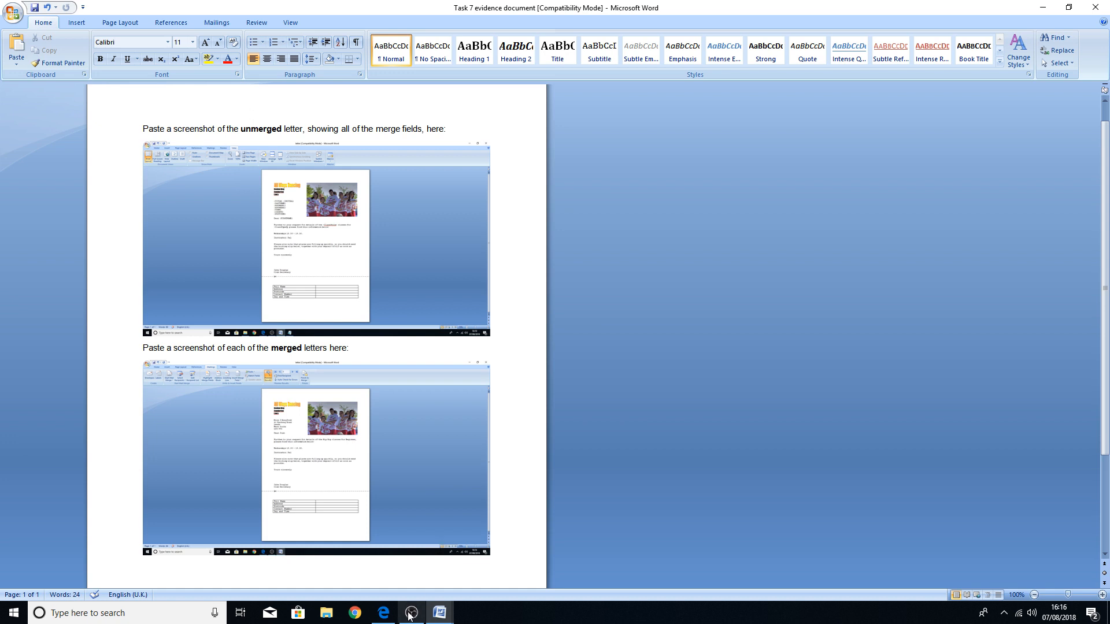
pyautogui.rightClick(359, 577)
pyautogui.click(411, 448)
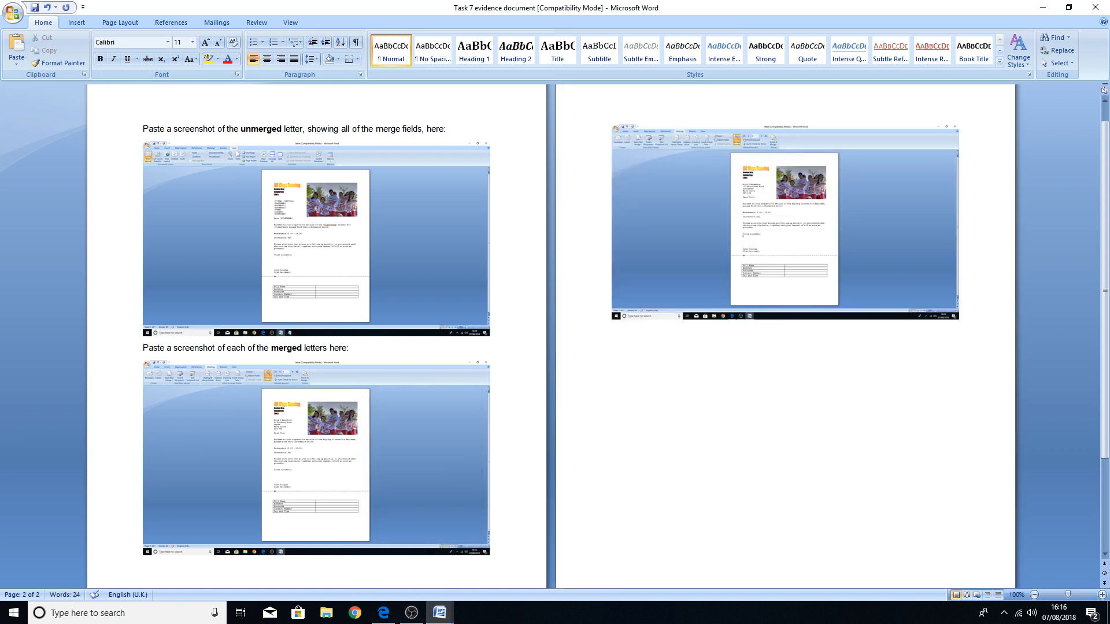
# Step: Preview the merged letter for record 3 and paste its screenshot below the second one in the evidence document
pyautogui.click(439, 613)
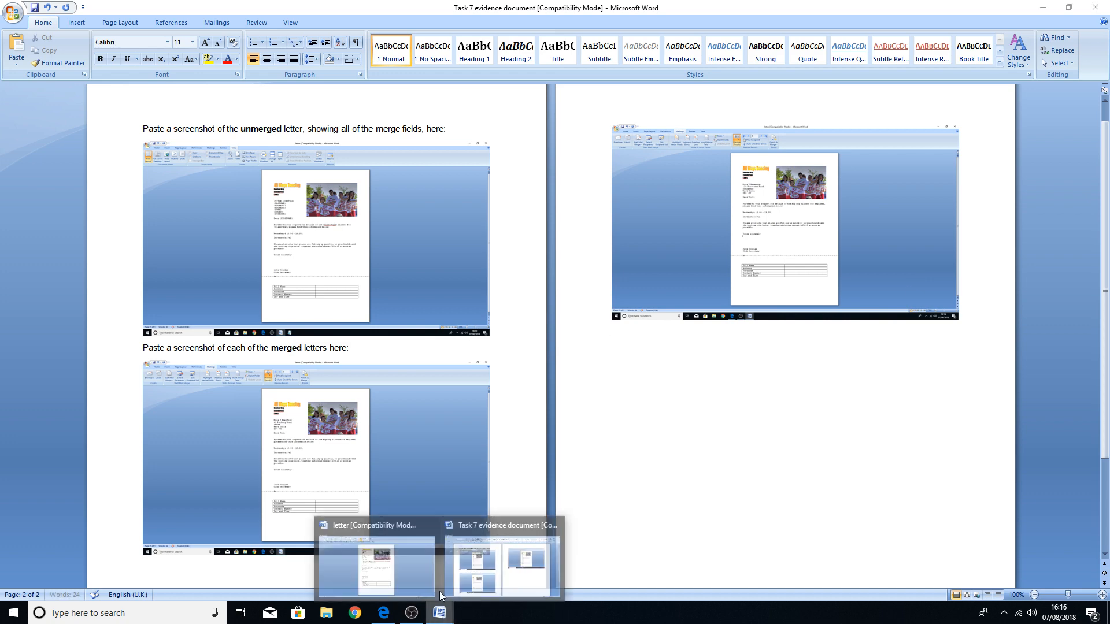
pyautogui.click(433, 584)
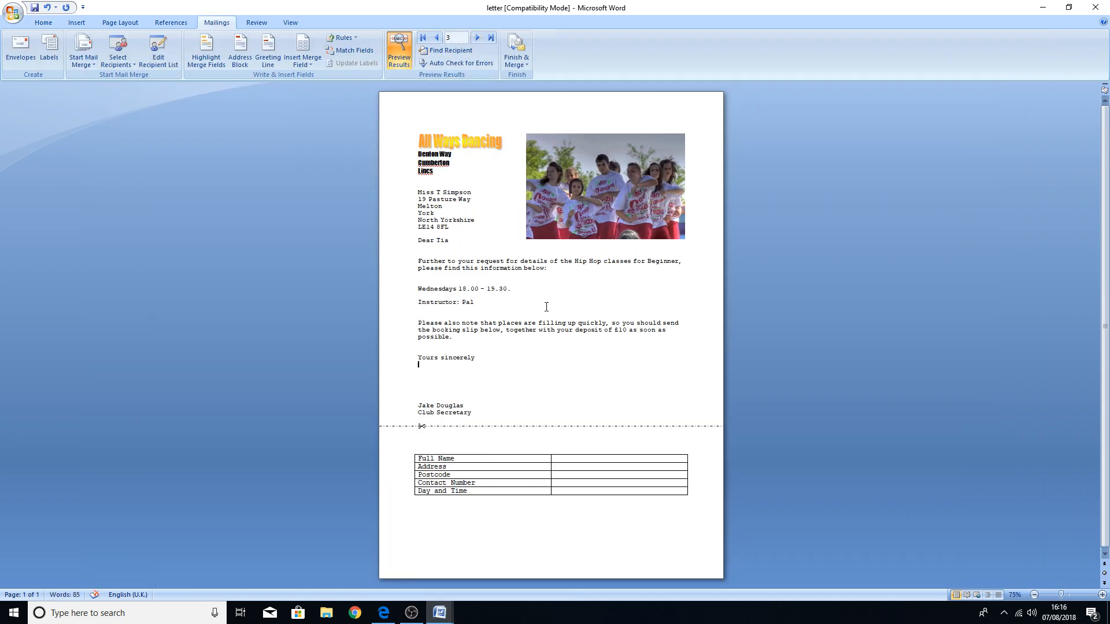
pyautogui.click(439, 613)
pyautogui.click(503, 569)
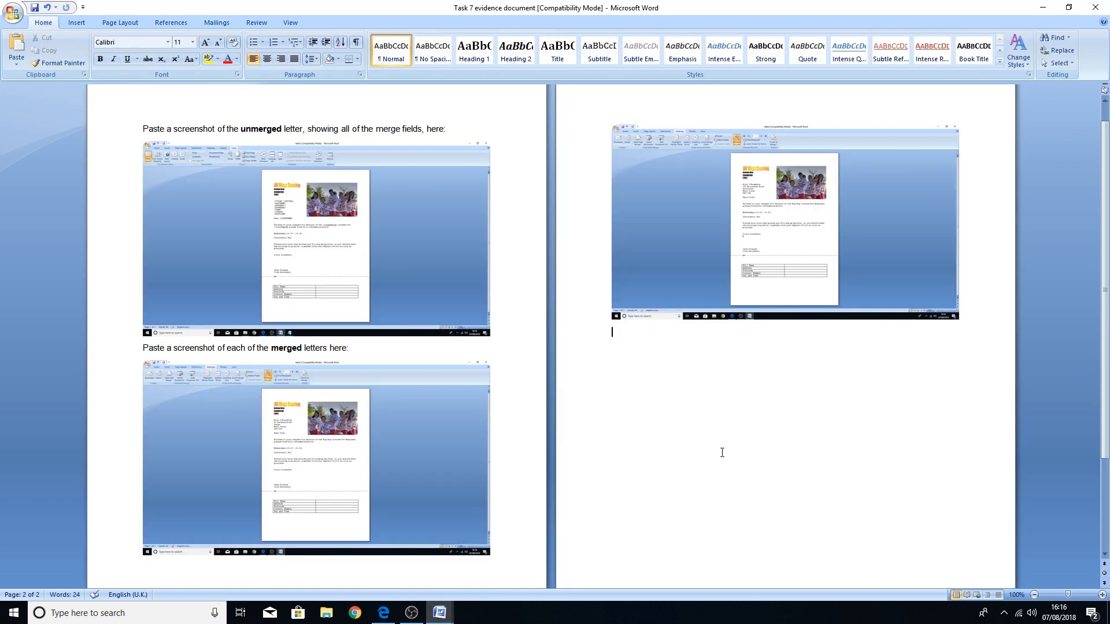
pyautogui.rightClick(722, 453)
pyautogui.click(739, 455)
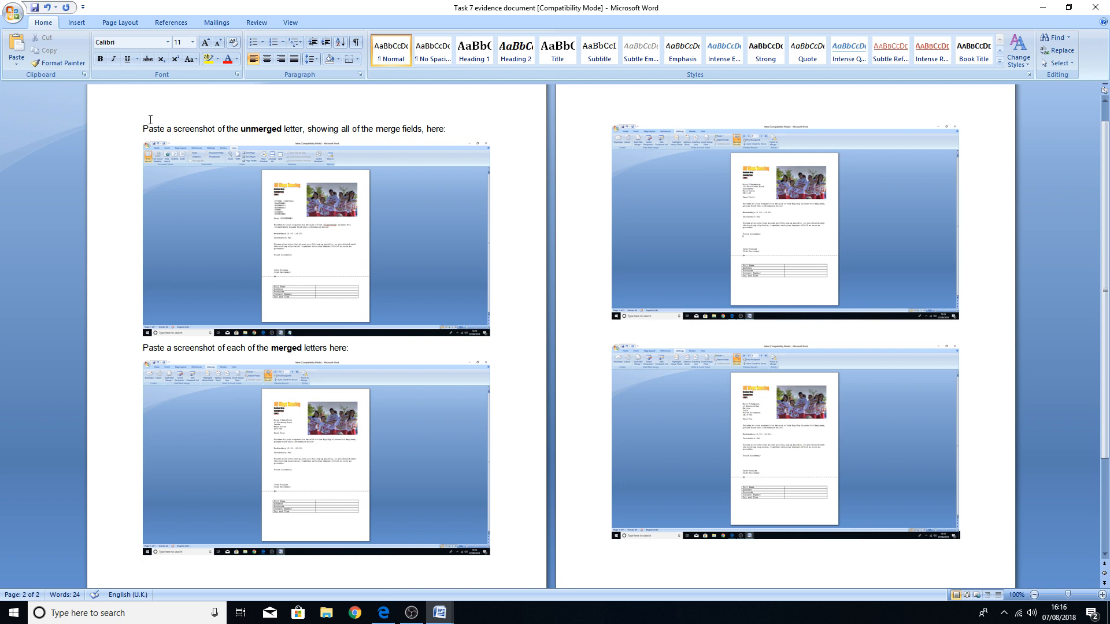
# Step: Save and close the Task 7 evidence document
pyautogui.click(35, 8)
pyautogui.click(1096, 7)
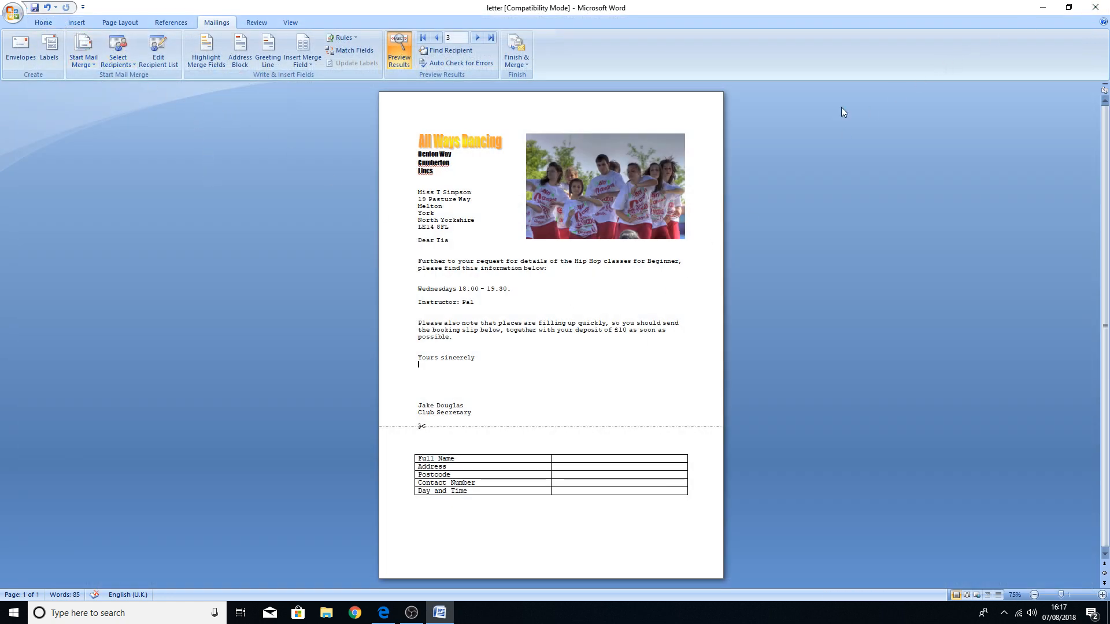
# Step: Close the letter and try to upload the completed evidence document from the Task 7 exam page, dismissing the resulting dialog
pyautogui.click(1095, 7)
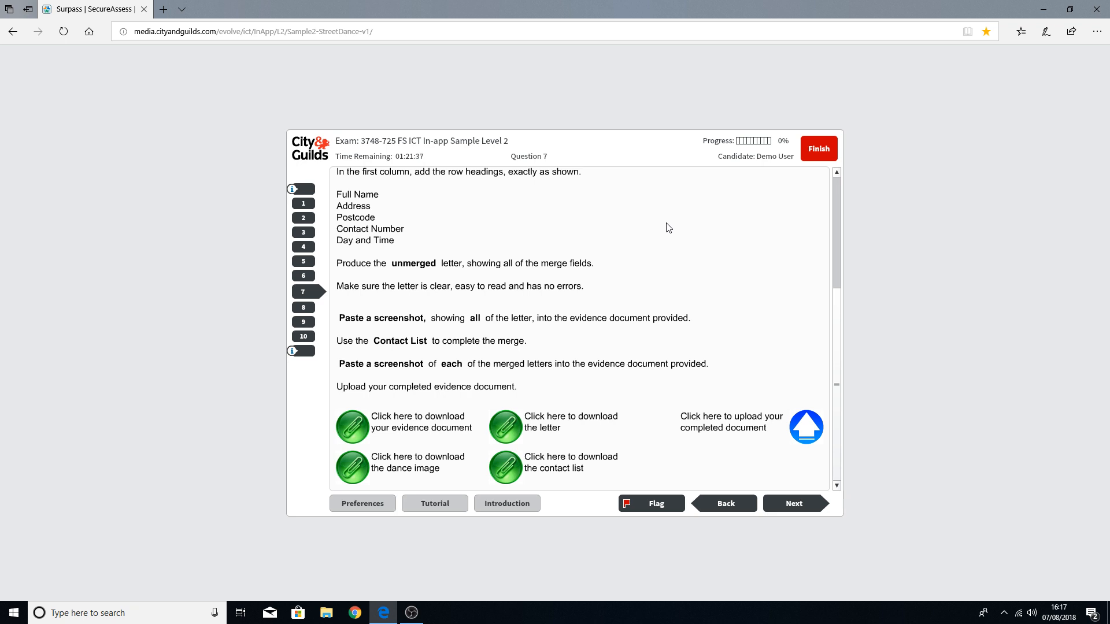
pyautogui.click(795, 431)
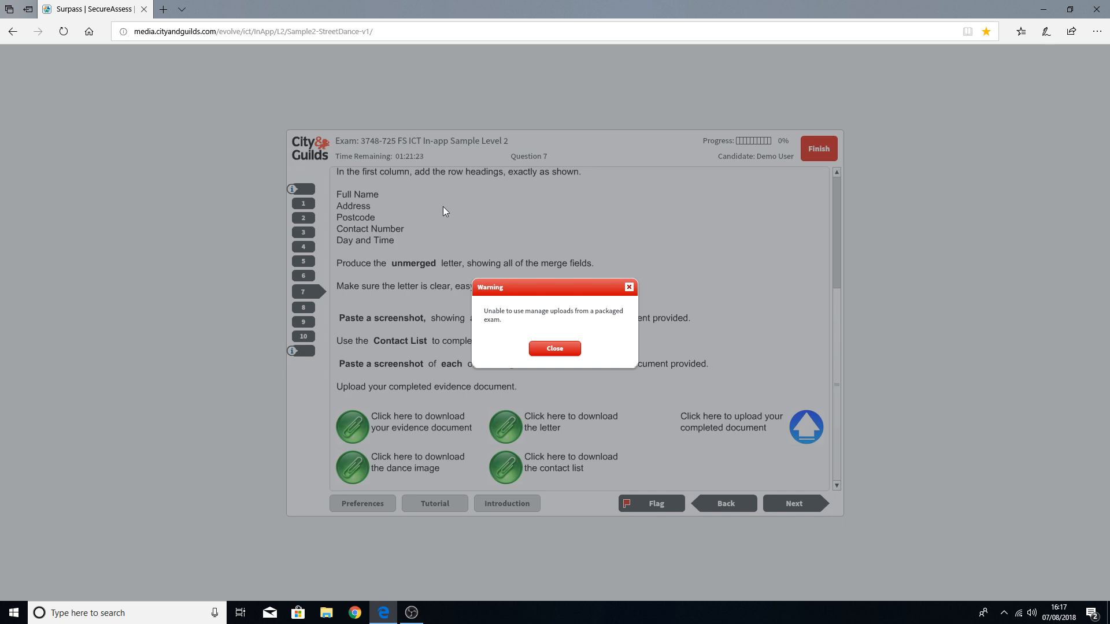
pyautogui.click(554, 349)
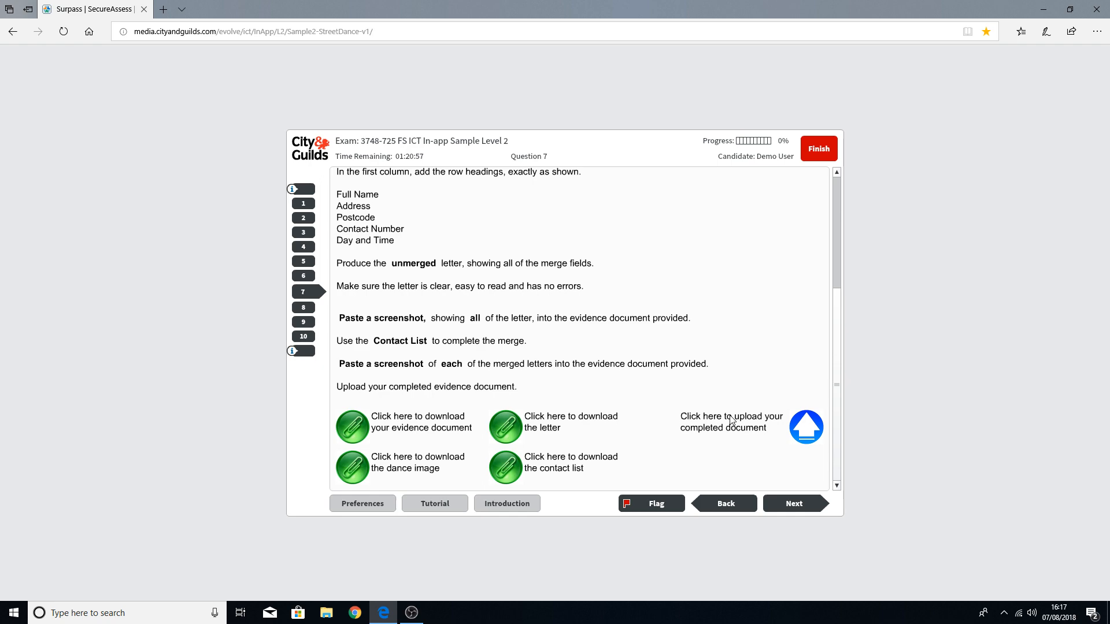
pyautogui.scroll(3, 731, 421)
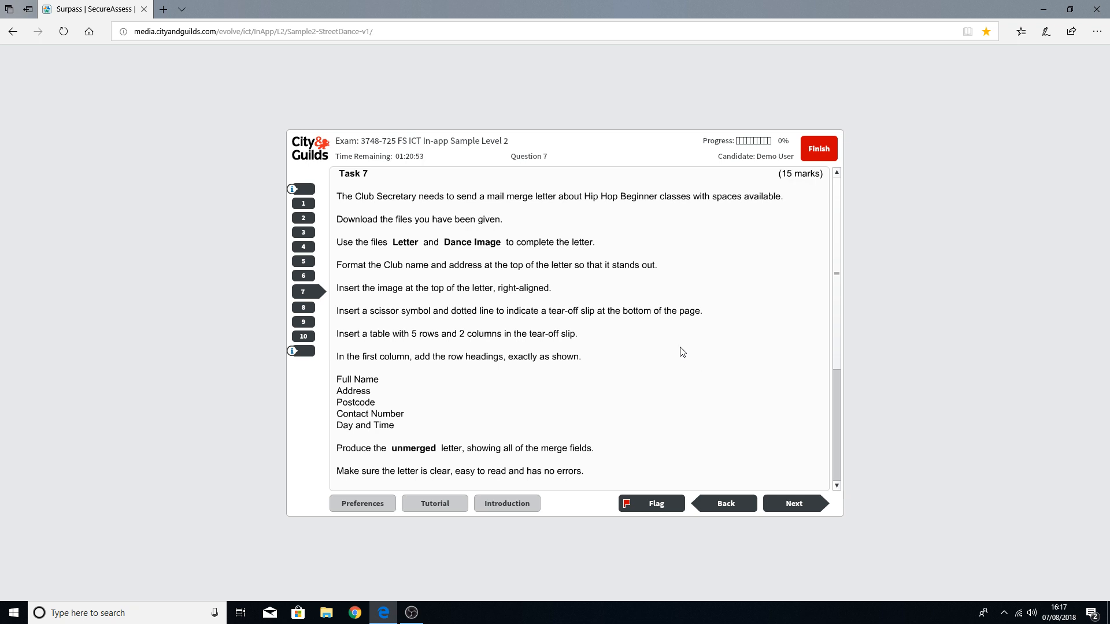
pyautogui.scroll(-3, 664, 363)
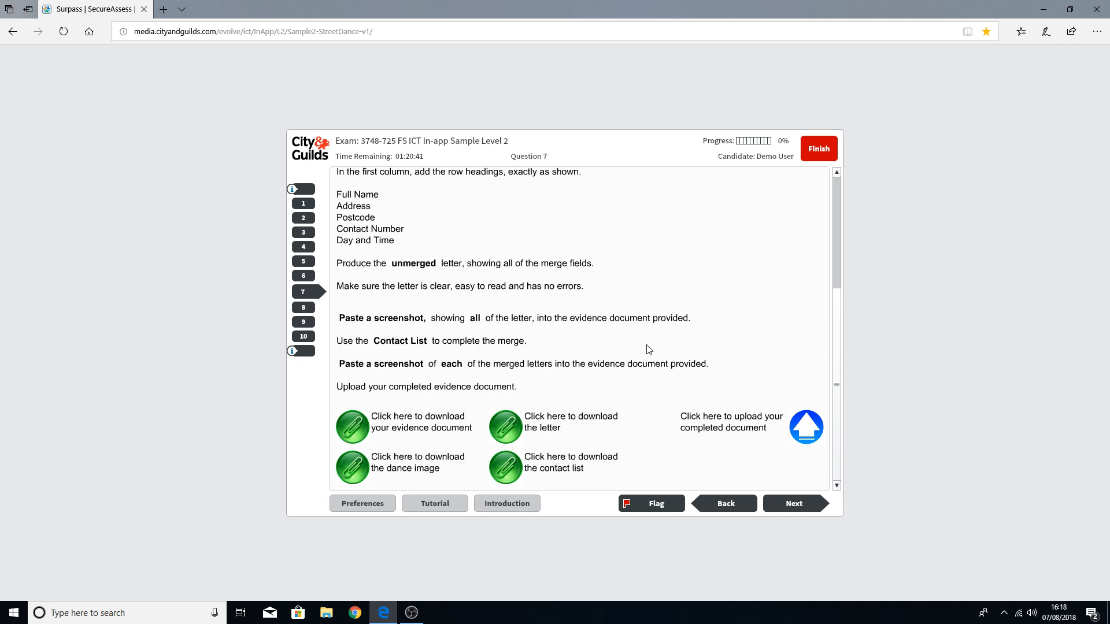
pyautogui.scroll(4, 649, 350)
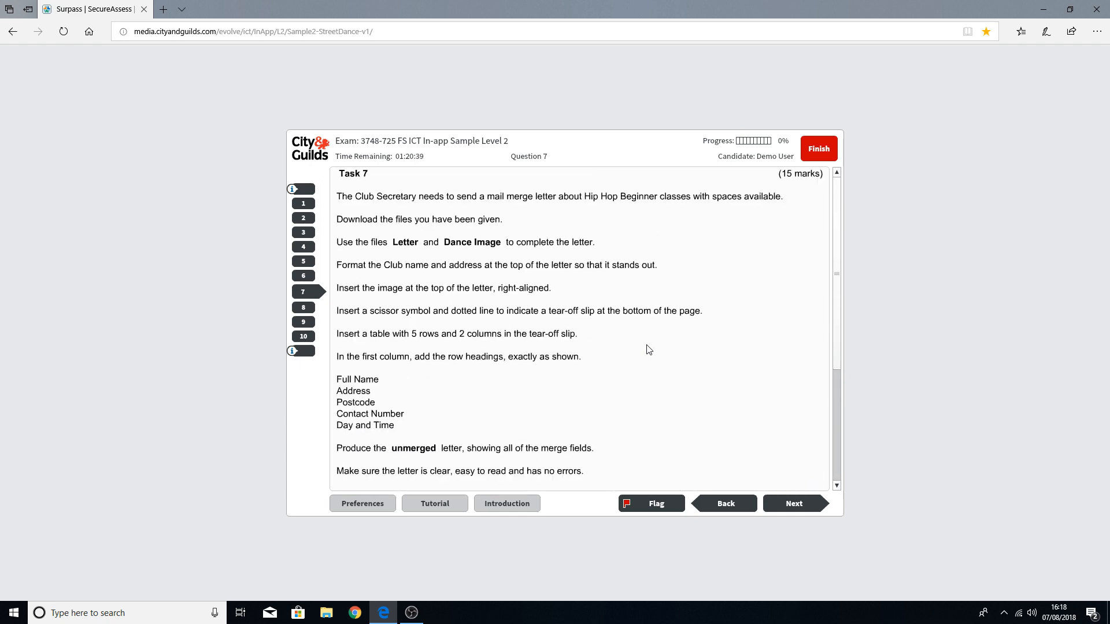
pyautogui.scroll(-4, 648, 349)
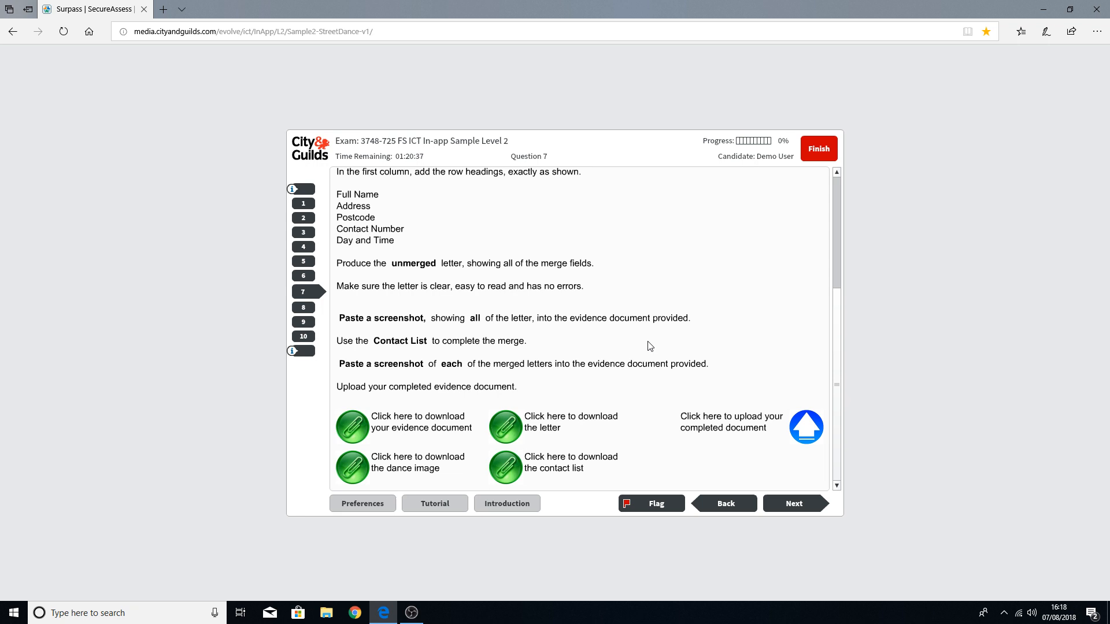